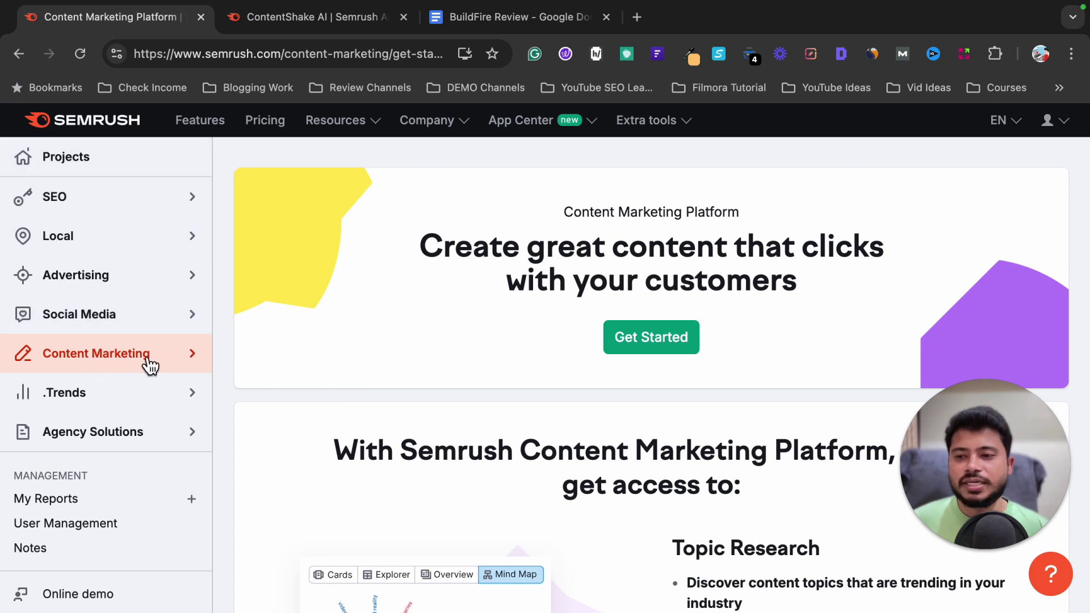
Open the Topic Research tool from the Content Marketing toolkit.
{"action": "left_click", "coordinate": [170, 366]}
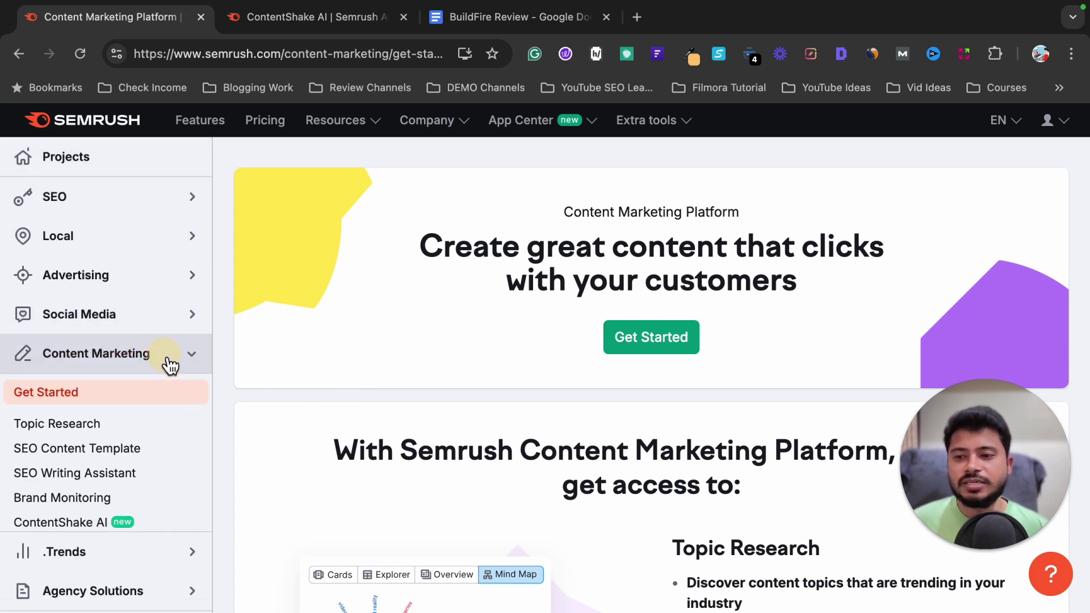
{"action": "scroll", "coordinate": [170, 366], "scroll_direction": "down", "scroll_amount": 2}
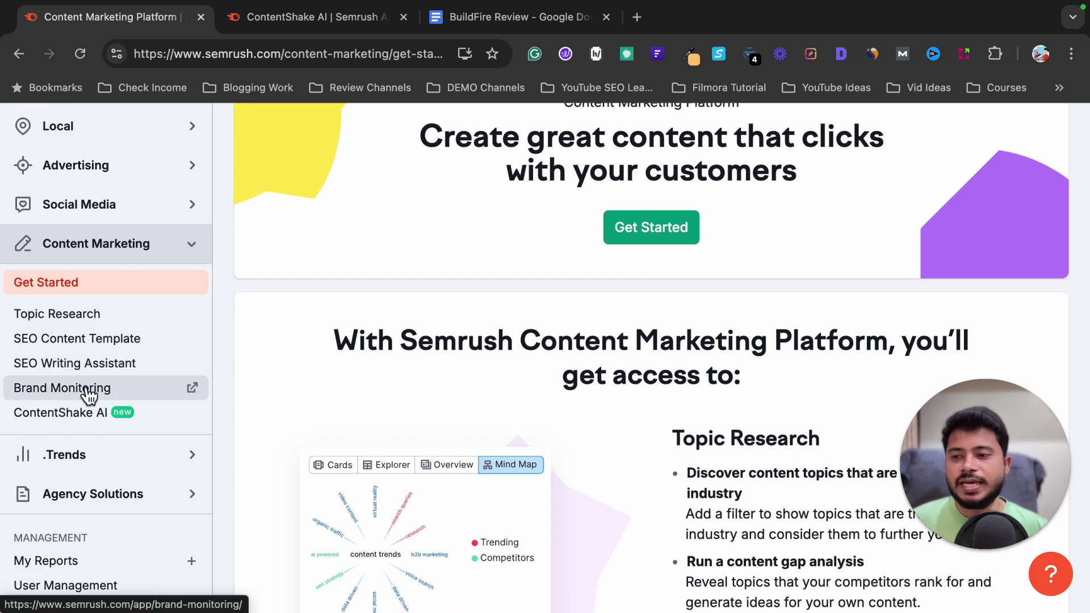
{"action": "left_click", "coordinate": [131, 253]}
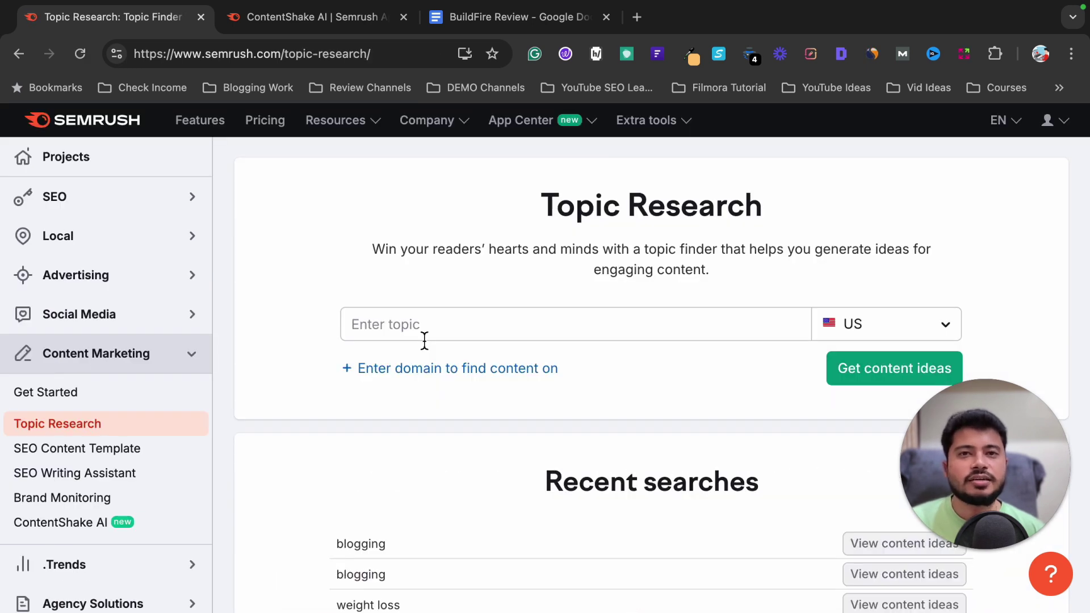
Request content ideas for the topic "weight loss" with the US as the target country.
{"action": "left_click", "coordinate": [424, 339]}
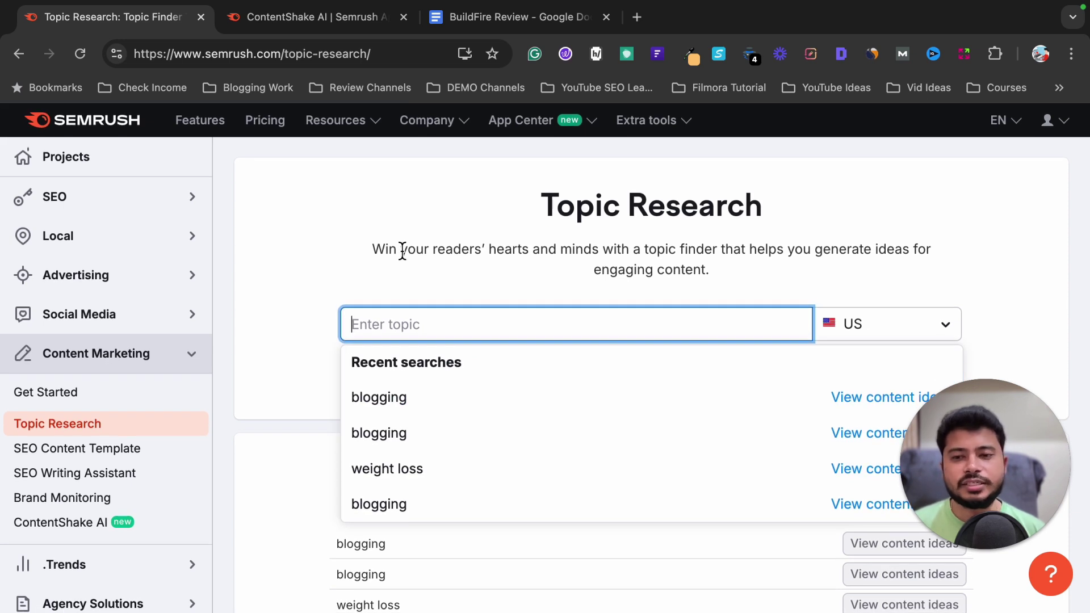
{"action": "type", "text": "weight loss"}
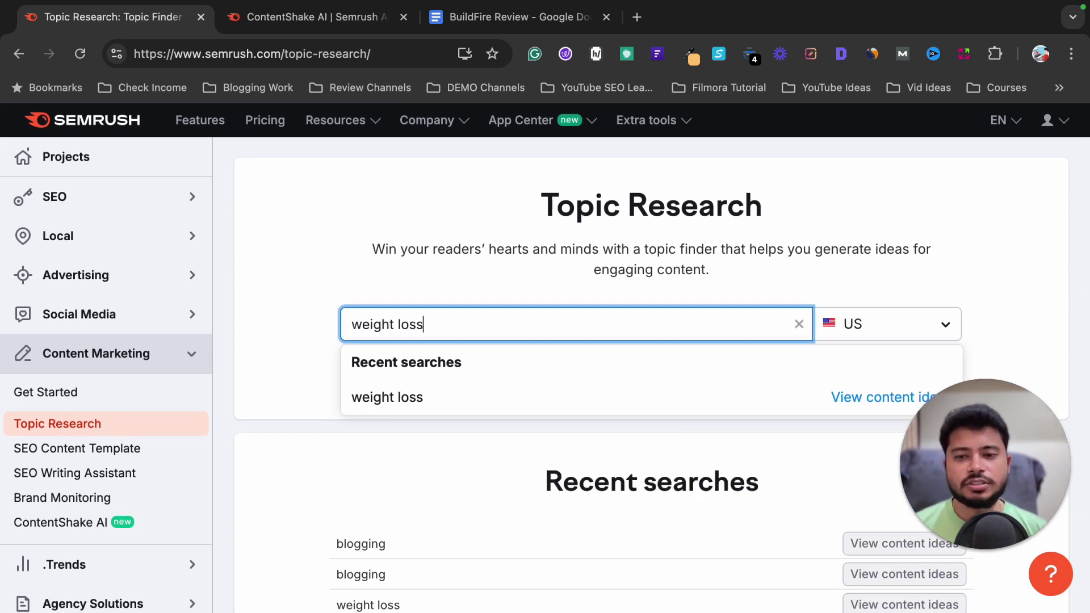
{"action": "left_click", "coordinate": [856, 250]}
{"action": "scroll", "coordinate": [894, 256], "scroll_direction": "down", "scroll_amount": 3}
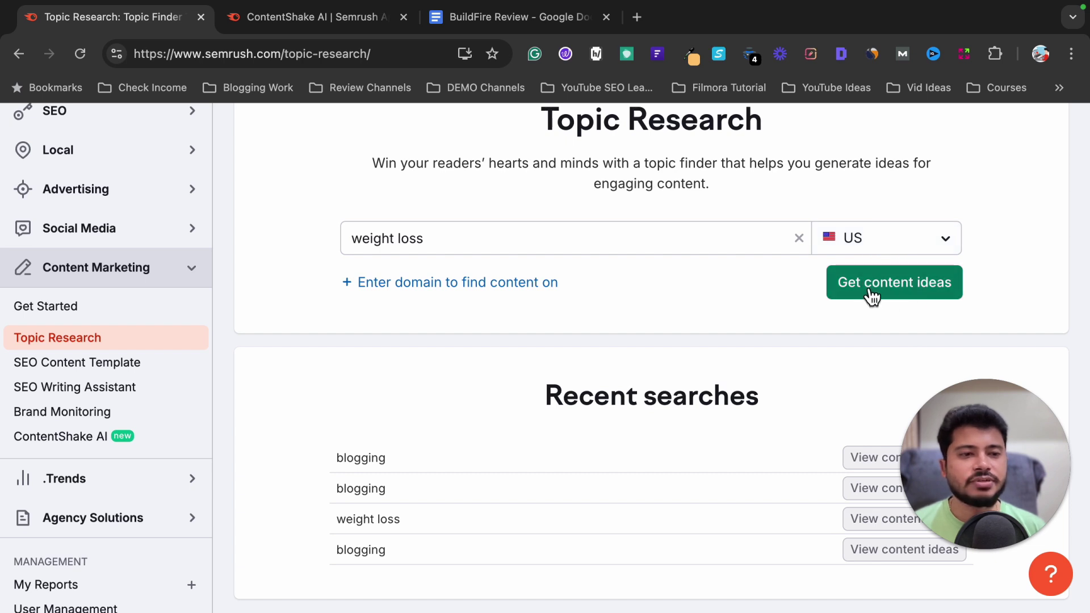
{"action": "scroll", "coordinate": [894, 261], "scroll_direction": "down", "scroll_amount": 2}
{"action": "left_click", "coordinate": [885, 227]}
{"action": "scroll", "coordinate": [506, 386], "scroll_direction": "down", "scroll_amount": 1}
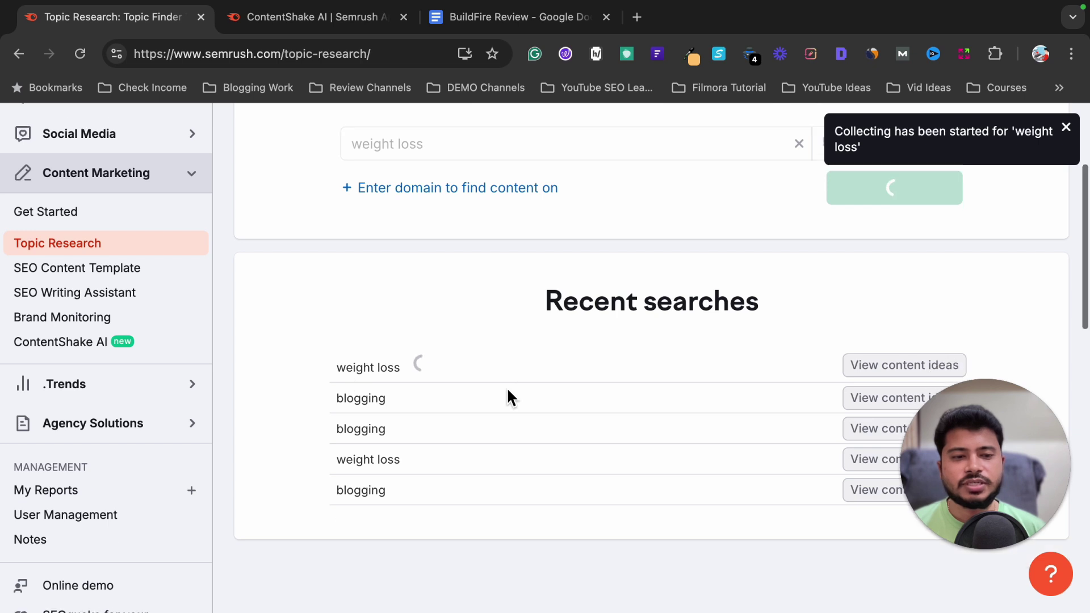
Open the content ideas of the earlier "weight loss" entry among the recent searches.
{"action": "scroll", "coordinate": [507, 391], "scroll_direction": "down", "scroll_amount": 3}
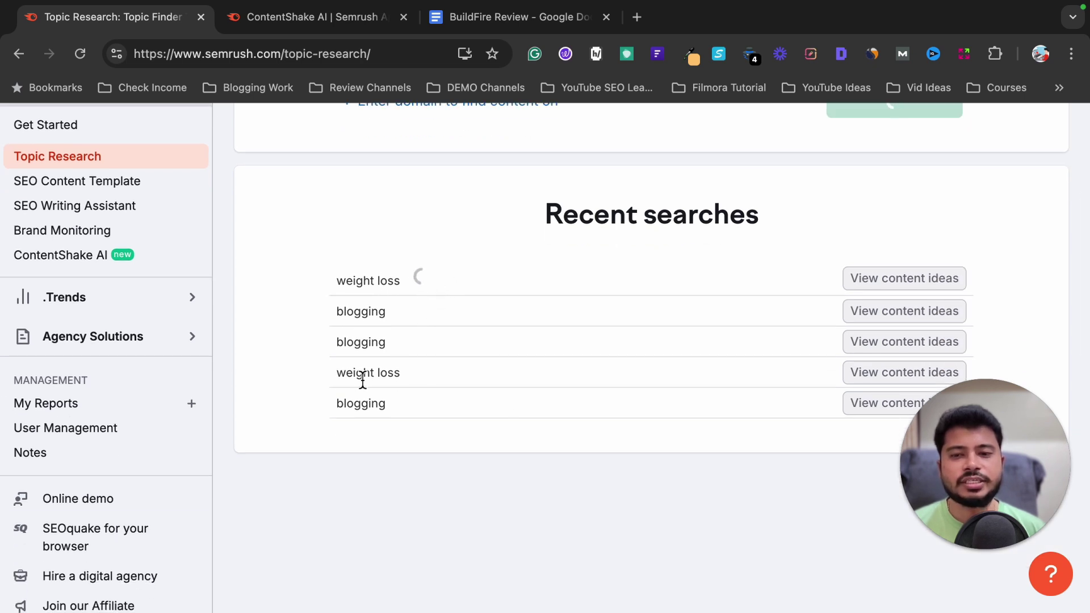
{"action": "left_click_drag", "start_coordinate": [336, 377], "coordinate": [434, 377]}
{"action": "scroll", "coordinate": [678, 355], "scroll_direction": "down", "scroll_amount": 3}
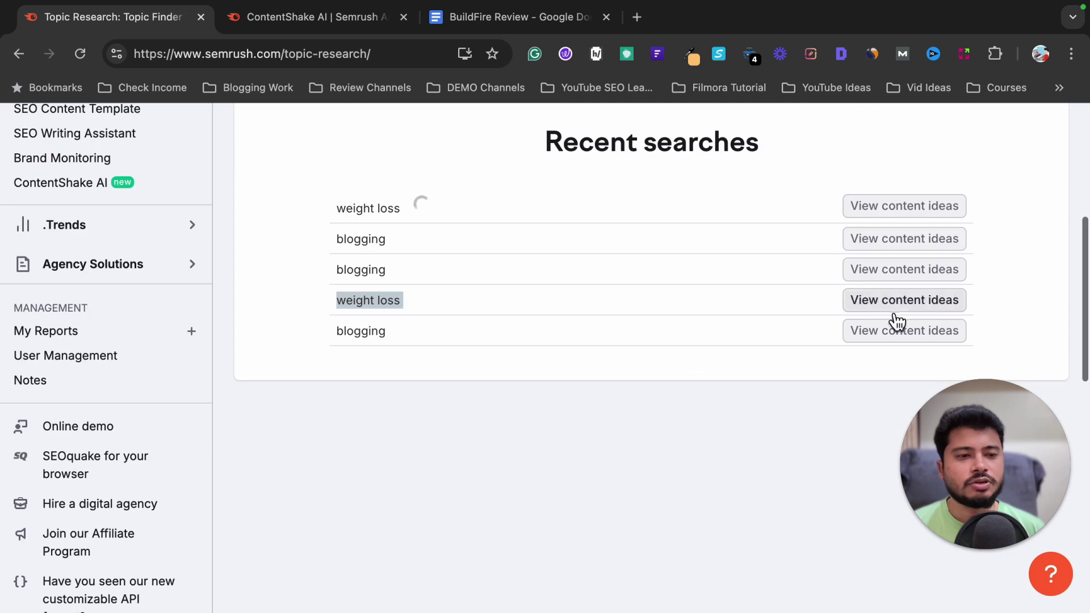
{"action": "left_click", "coordinate": [895, 309]}
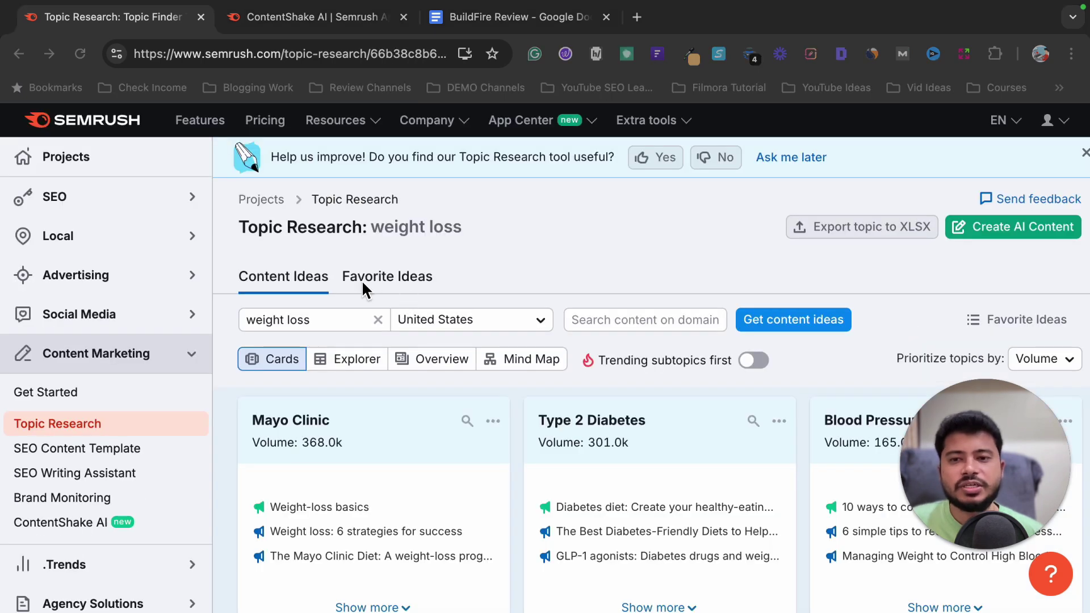
Look through the first subtopic cards for weight loss, checking their search volumes and headlines.
{"action": "triple_click", "coordinate": [424, 232]}
{"action": "scroll", "coordinate": [638, 271], "scroll_direction": "down", "scroll_amount": 2}
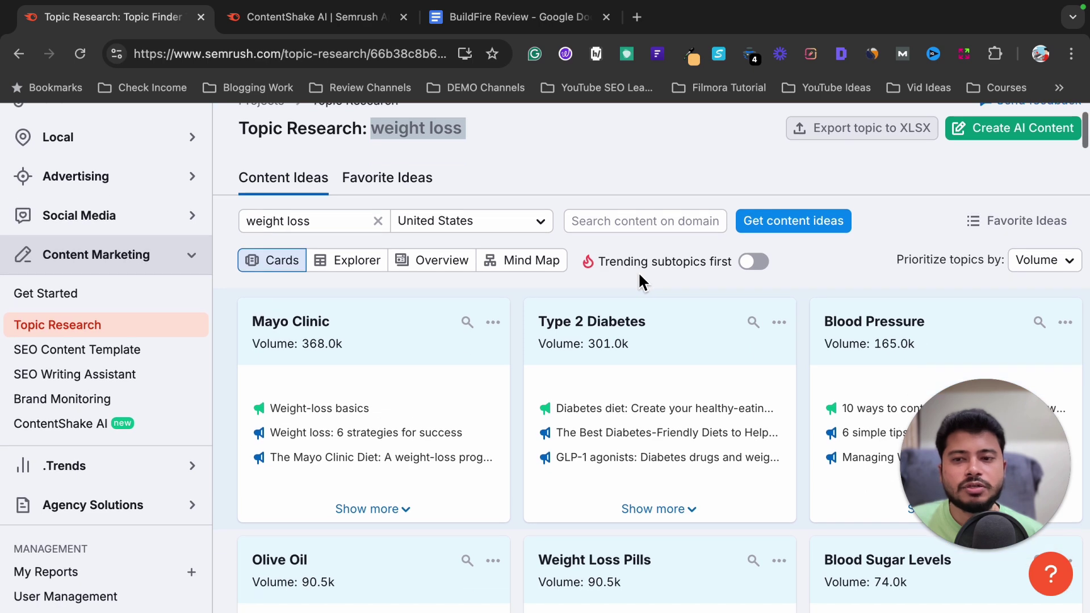
{"action": "scroll", "coordinate": [552, 343], "scroll_direction": "down", "scroll_amount": 15}
{"action": "scroll", "coordinate": [553, 347], "scroll_direction": "up", "scroll_amount": 15}
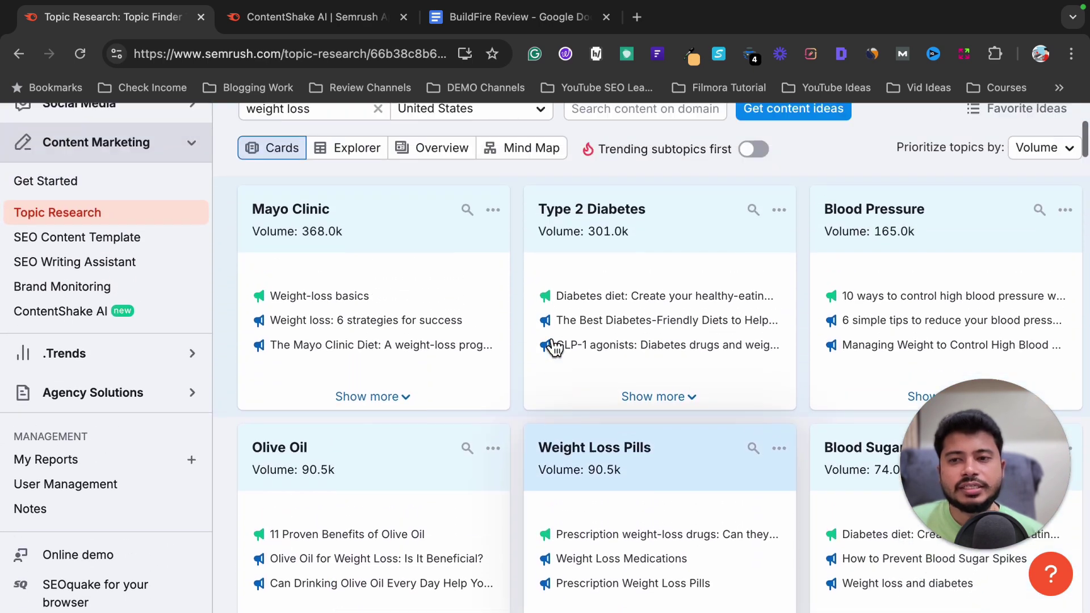
{"action": "scroll", "coordinate": [554, 346], "scroll_direction": "up", "scroll_amount": 2}
{"action": "scroll", "coordinate": [737, 341], "scroll_direction": "down", "scroll_amount": 5}
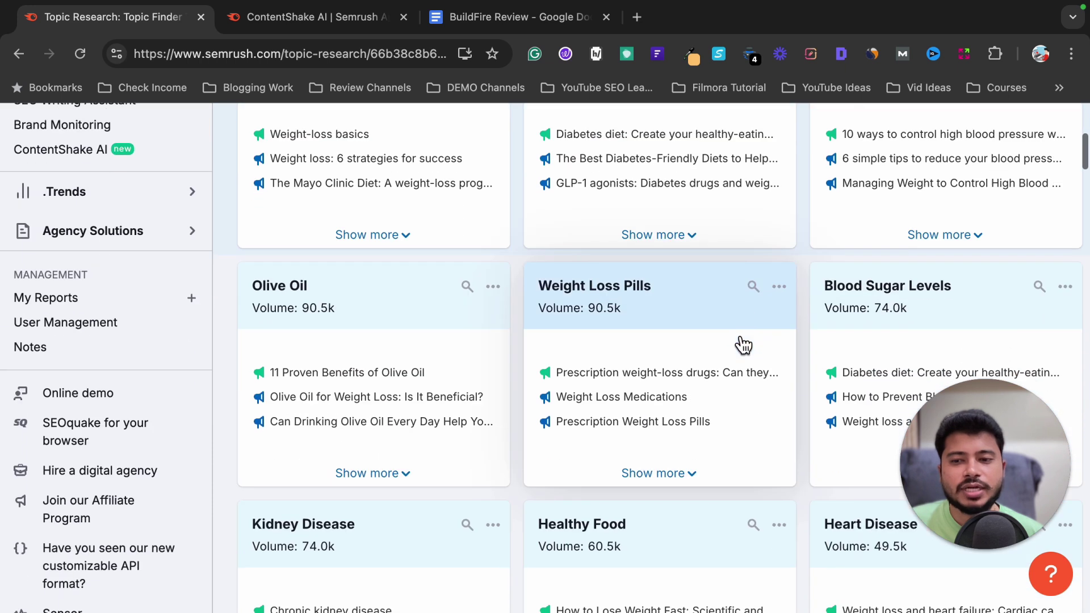
{"action": "scroll", "coordinate": [611, 284], "scroll_direction": "down", "scroll_amount": 1}
{"action": "scroll", "coordinate": [662, 339], "scroll_direction": "down", "scroll_amount": 2}
{"action": "scroll", "coordinate": [682, 306], "scroll_direction": "up", "scroll_amount": 2}
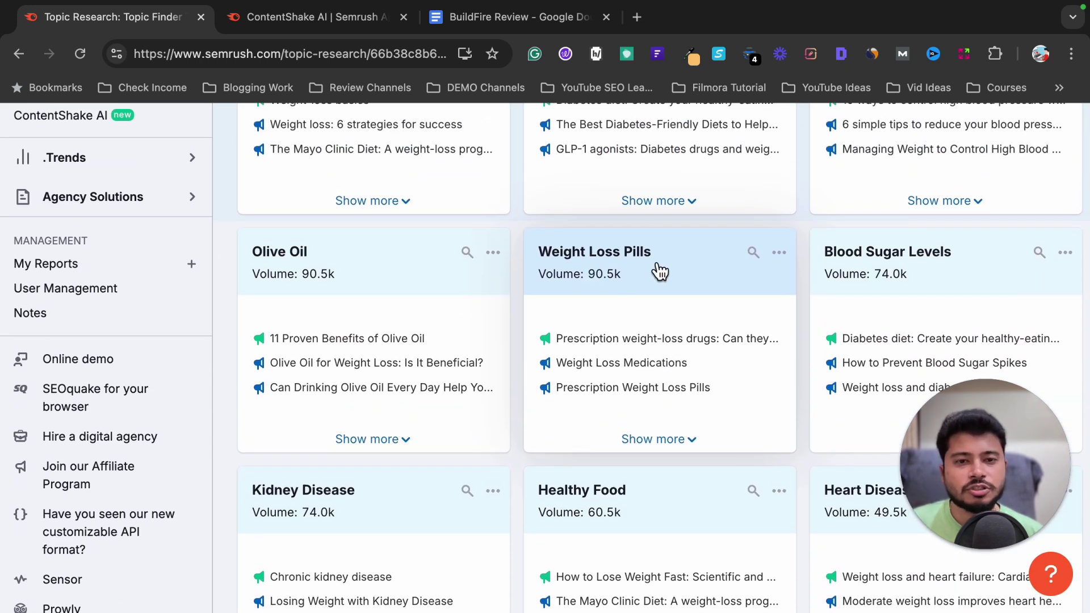
{"action": "scroll", "coordinate": [670, 306], "scroll_direction": "down", "scroll_amount": 2}
{"action": "scroll", "coordinate": [596, 244], "scroll_direction": "up", "scroll_amount": 2}
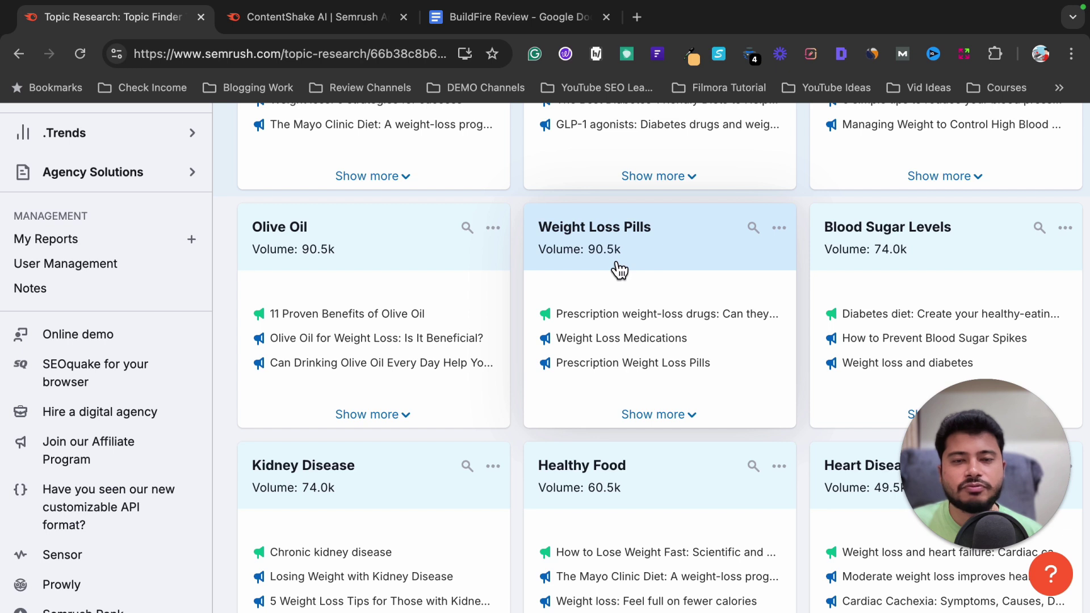
Expand the Weight Loss Pills card and review its headlines, questions and related searches.
{"action": "left_click", "coordinate": [672, 421]}
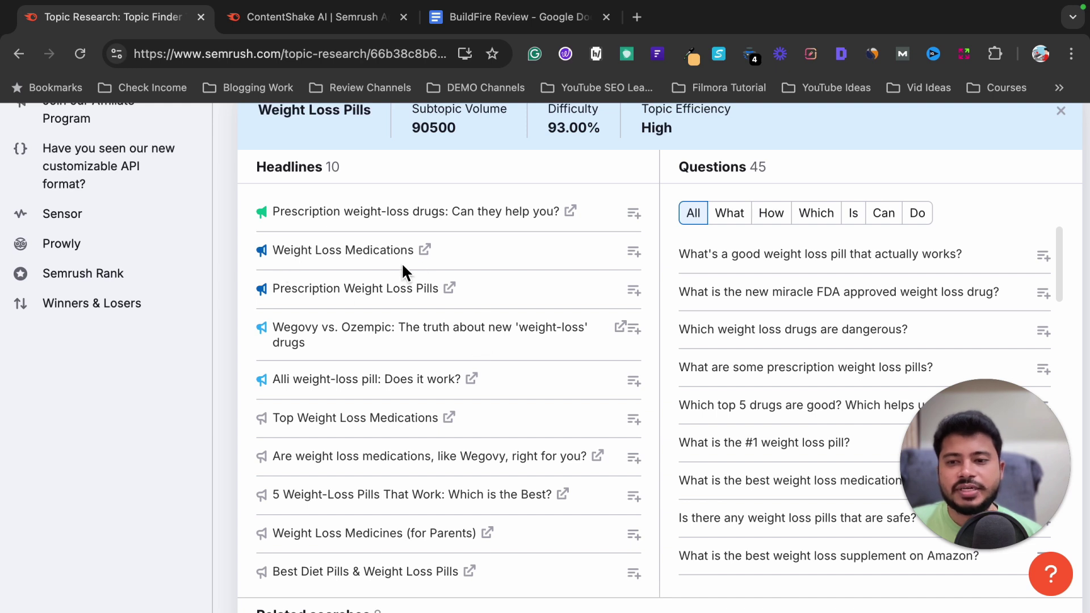
{"action": "scroll", "coordinate": [386, 301], "scroll_direction": "down", "scroll_amount": 4}
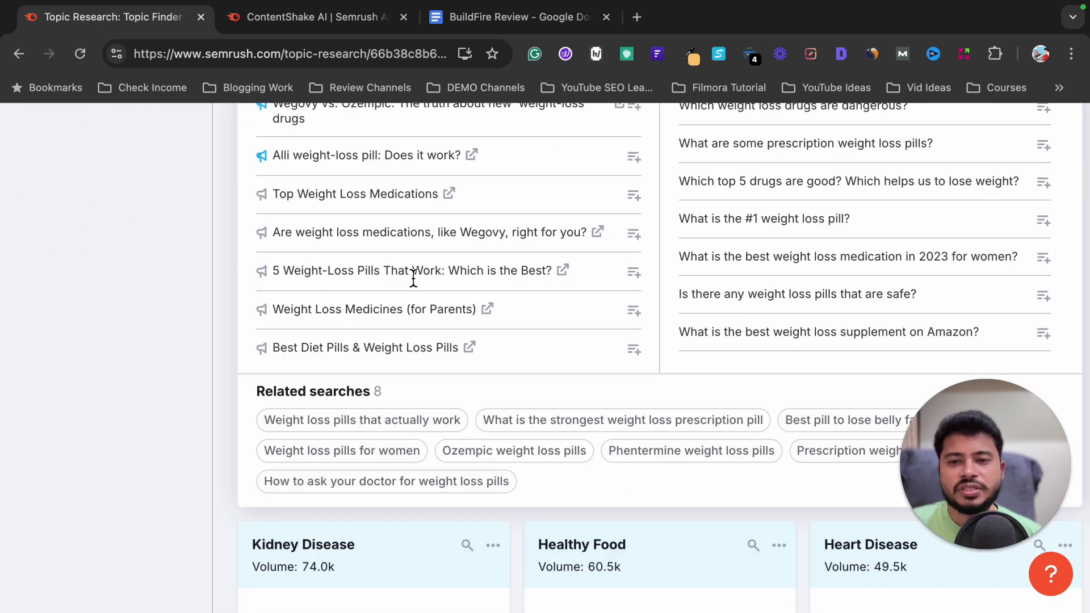
{"action": "scroll", "coordinate": [431, 298], "scroll_direction": "down", "scroll_amount": 2}
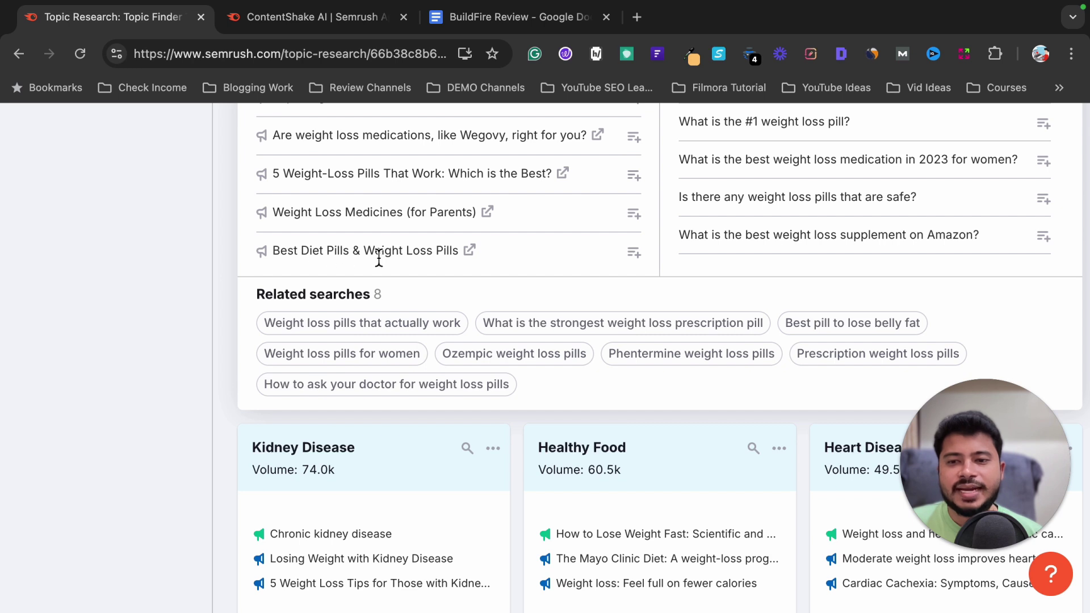
{"action": "scroll", "coordinate": [461, 253], "scroll_direction": "up", "scroll_amount": 6}
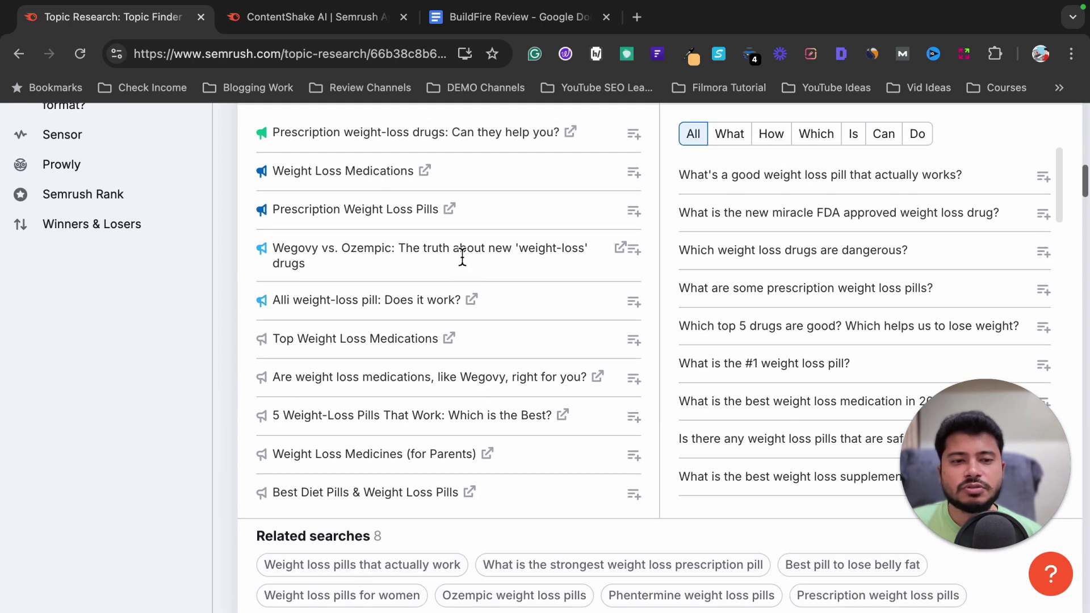
{"action": "scroll", "coordinate": [707, 255], "scroll_direction": "down", "scroll_amount": 1}
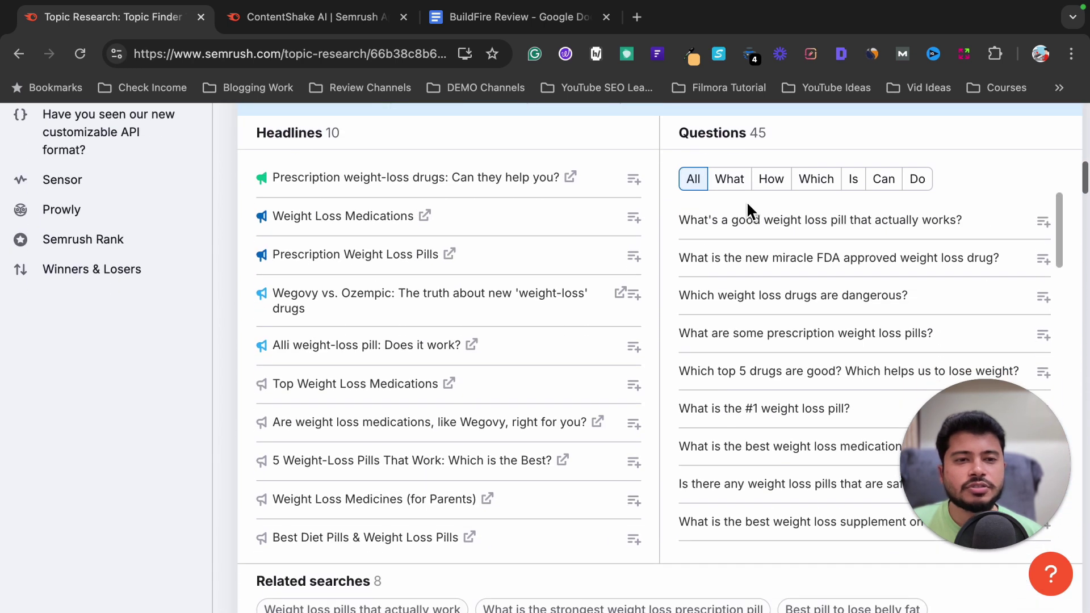
View the Weight Loss Pills questions filtered by What, How, Which, Is, Can and Do, and close the card's details.
{"action": "left_click", "coordinate": [730, 185]}
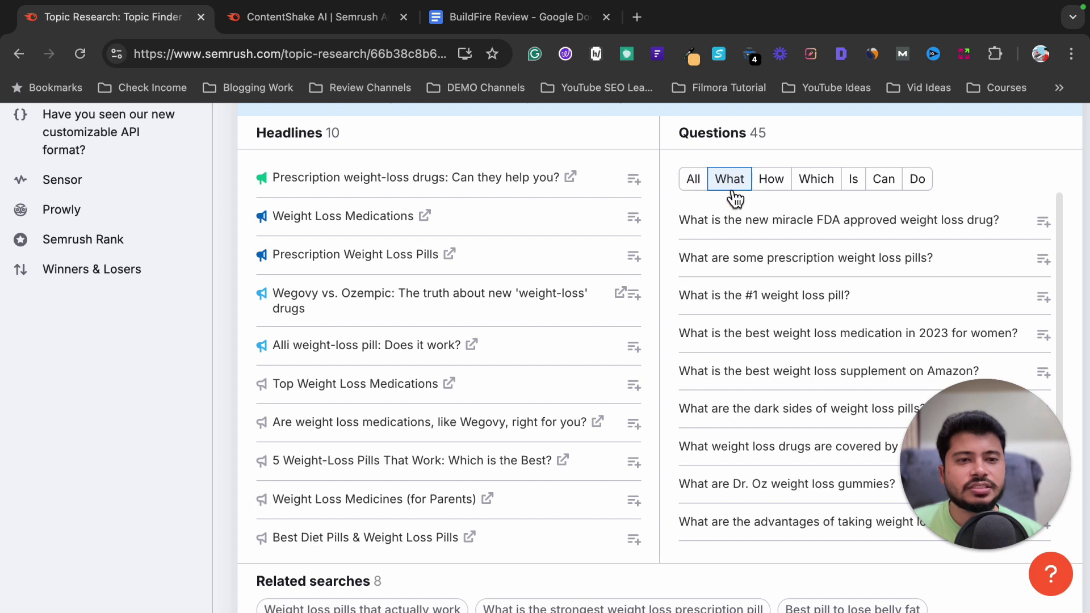
{"action": "left_click", "coordinate": [782, 190]}
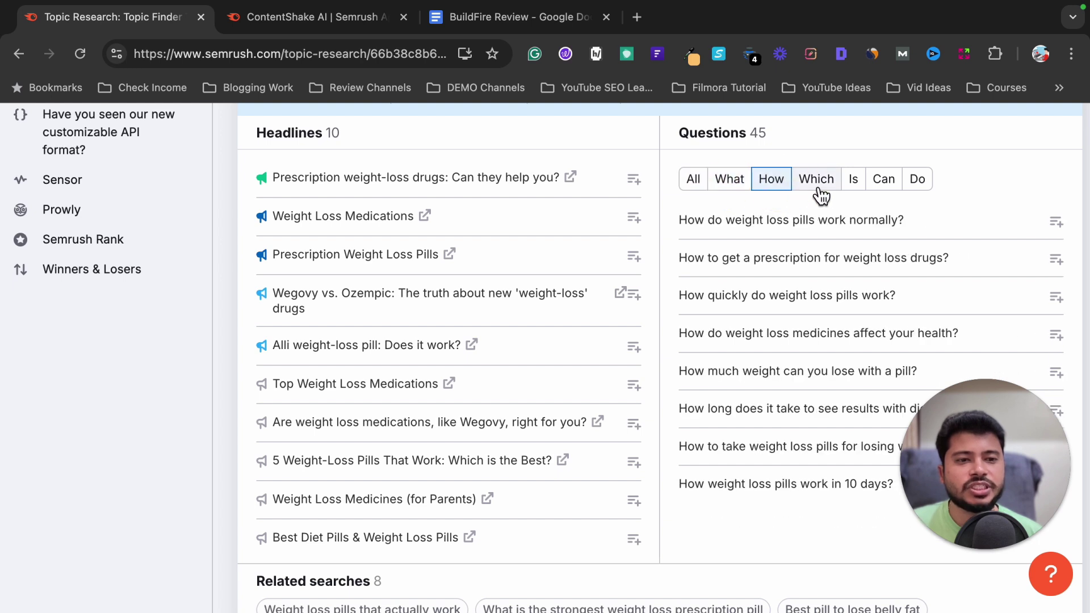
{"action": "left_click", "coordinate": [819, 191]}
{"action": "left_click", "coordinate": [853, 189]}
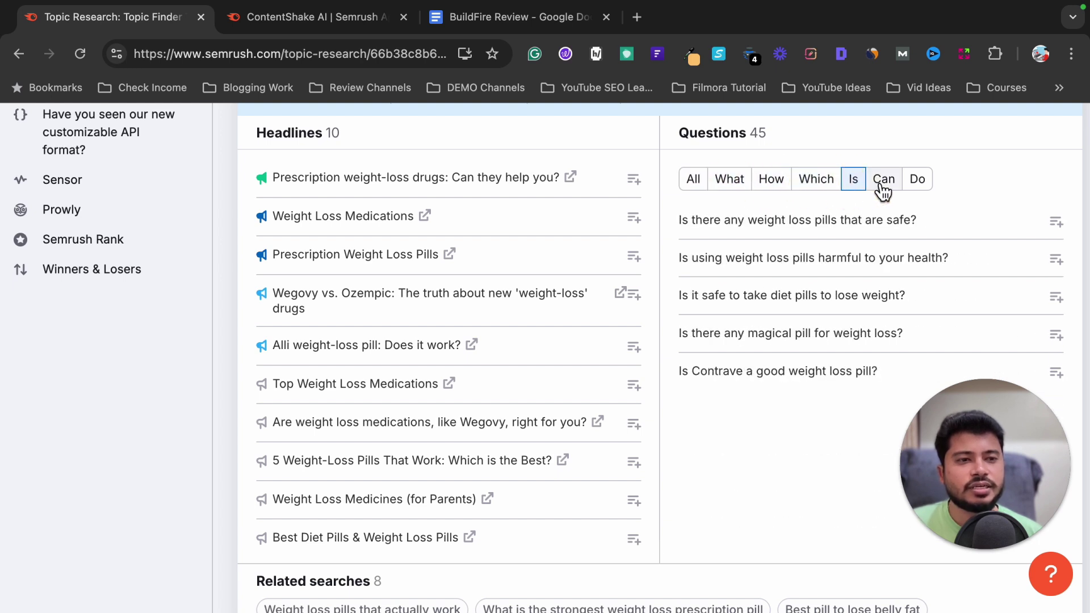
{"action": "left_click", "coordinate": [880, 188]}
{"action": "left_click", "coordinate": [923, 183]}
{"action": "scroll", "coordinate": [754, 237], "scroll_direction": "up", "scroll_amount": 5}
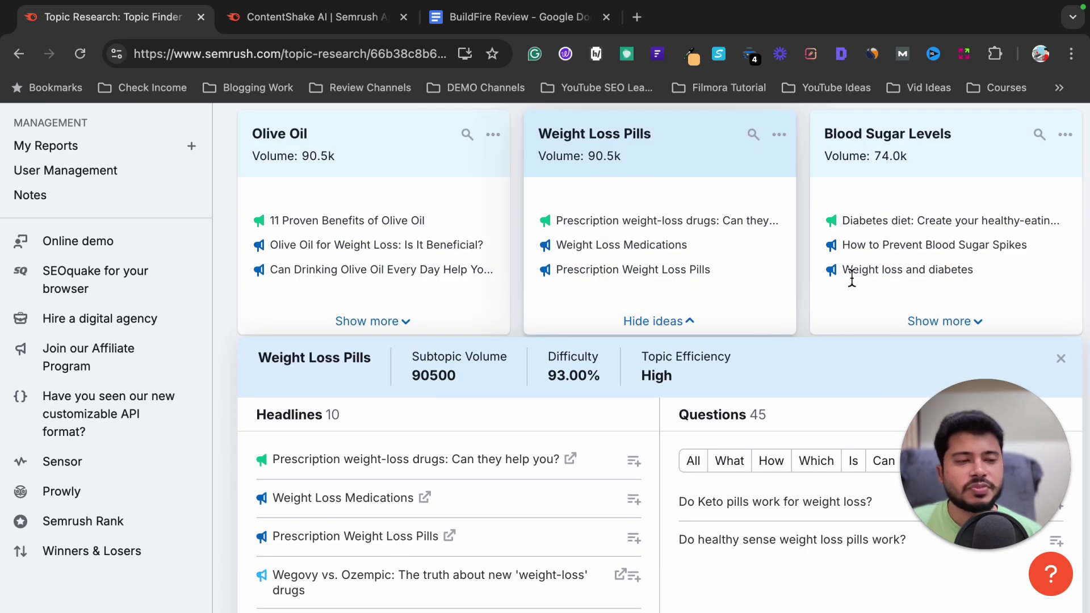
{"action": "left_click", "coordinate": [1059, 359]}
Browse further down the weight loss subtopic cards, comparing topics such as Healthy Food, Fasting For Weight Loss and Saturated Fats.
{"action": "scroll", "coordinate": [653, 317], "scroll_direction": "up", "scroll_amount": 4}
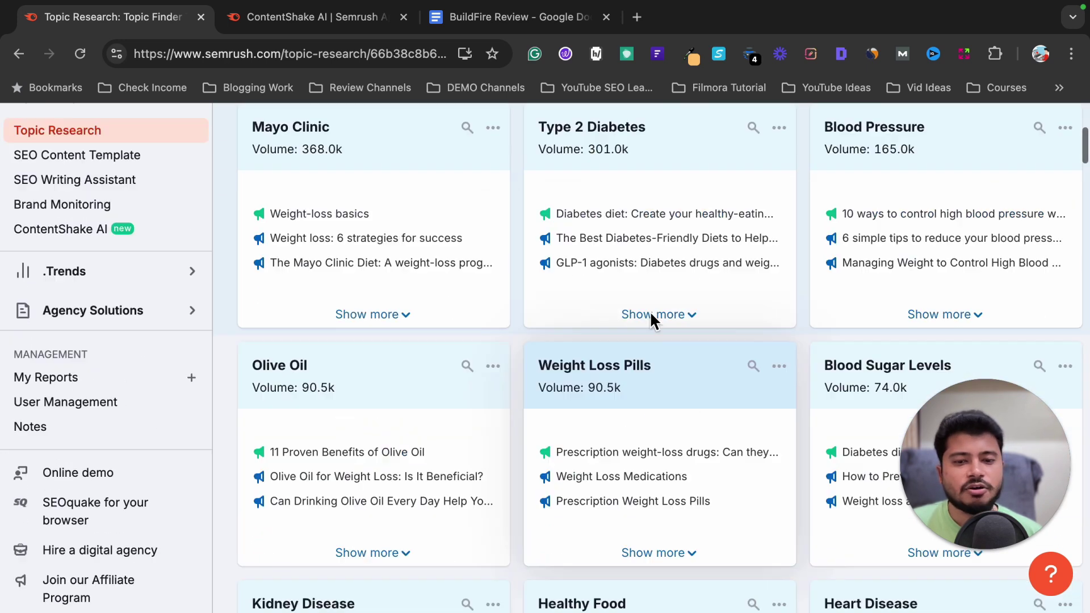
{"action": "scroll", "coordinate": [653, 318], "scroll_direction": "down", "scroll_amount": 6}
{"action": "scroll", "coordinate": [641, 322], "scroll_direction": "up", "scroll_amount": 8}
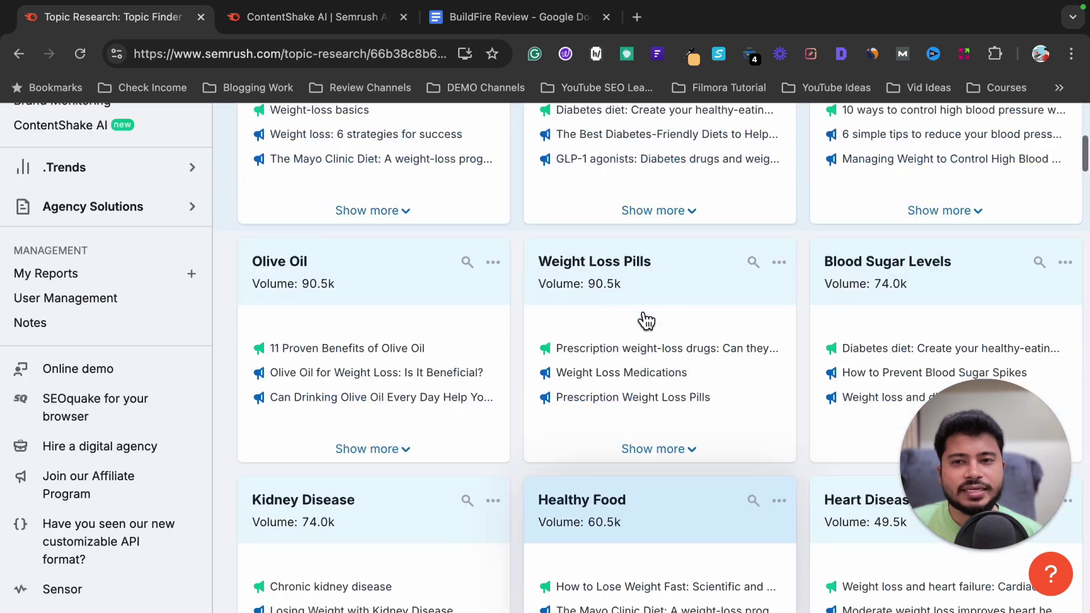
{"action": "scroll", "coordinate": [754, 234], "scroll_direction": "down", "scroll_amount": 1}
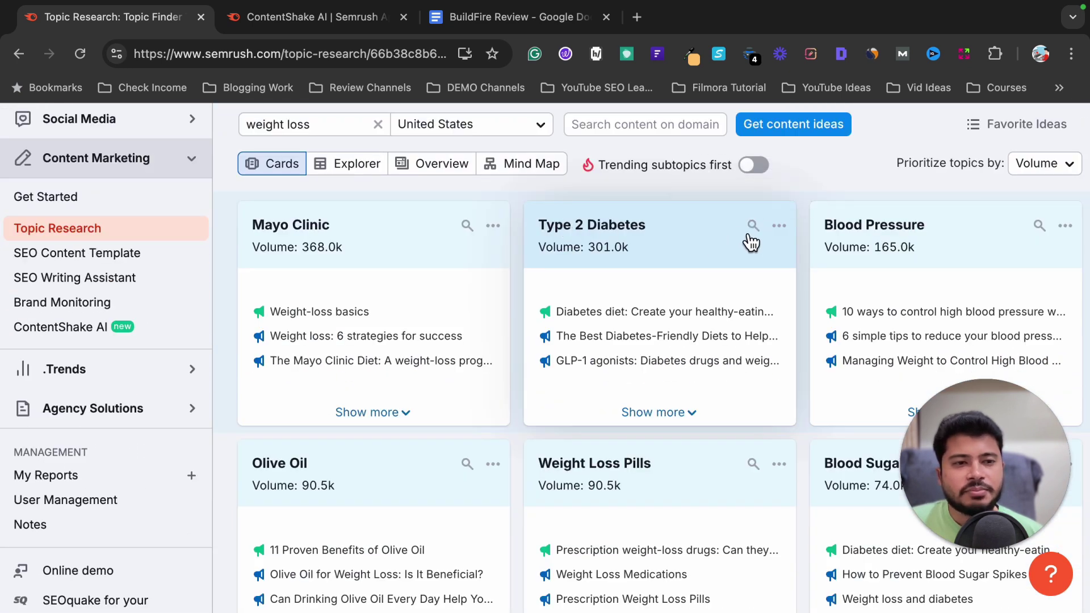
{"action": "scroll", "coordinate": [610, 314], "scroll_direction": "down", "scroll_amount": 2}
{"action": "scroll", "coordinate": [610, 314], "scroll_direction": "down", "scroll_amount": 1}
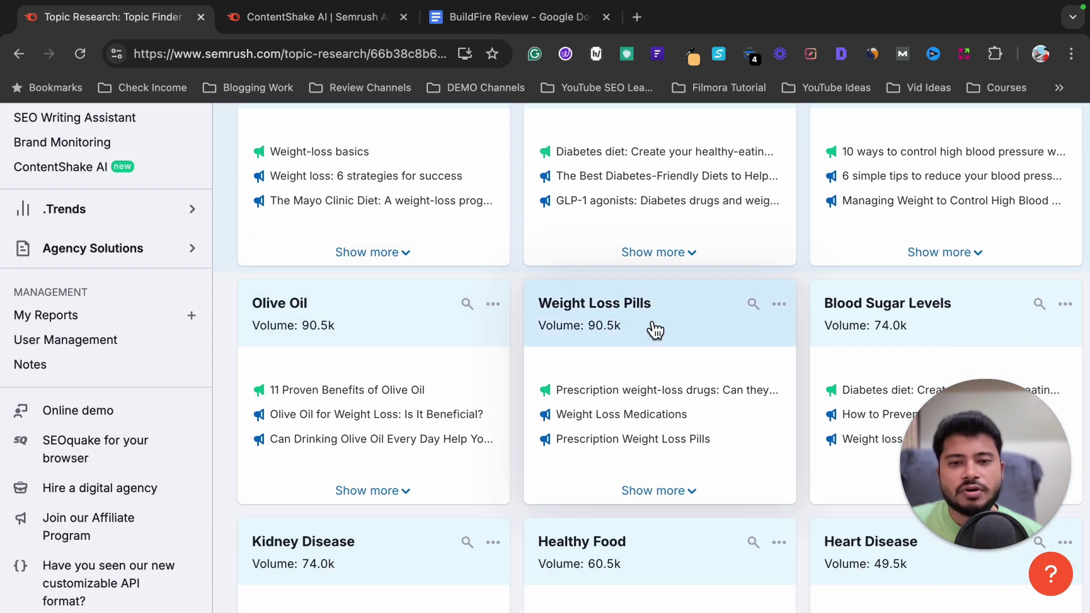
{"action": "scroll", "coordinate": [872, 333], "scroll_direction": "down", "scroll_amount": 2}
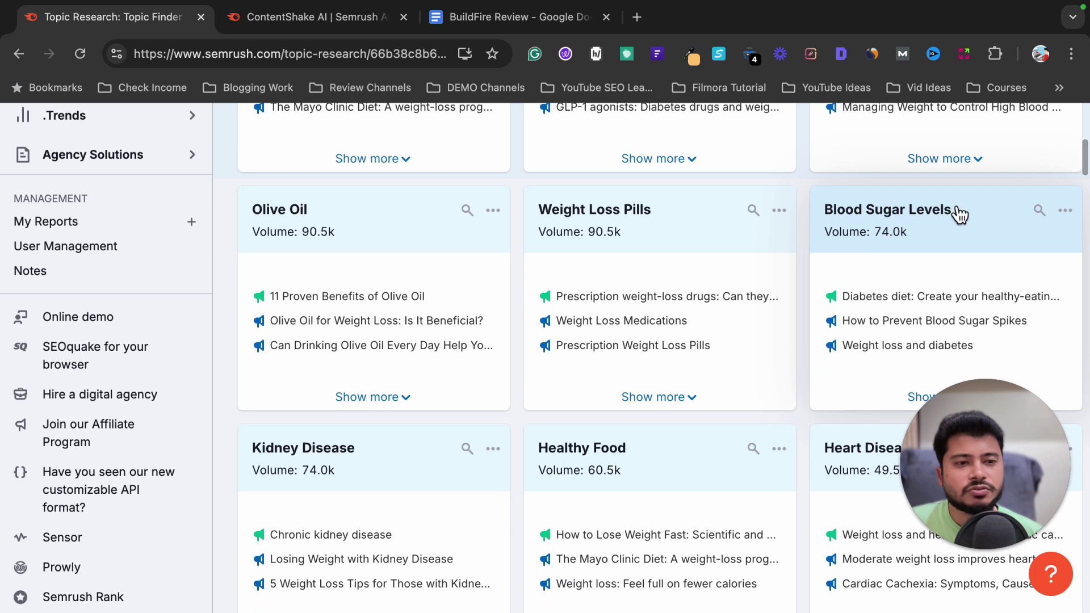
{"action": "scroll", "coordinate": [883, 324], "scroll_direction": "down", "scroll_amount": 4}
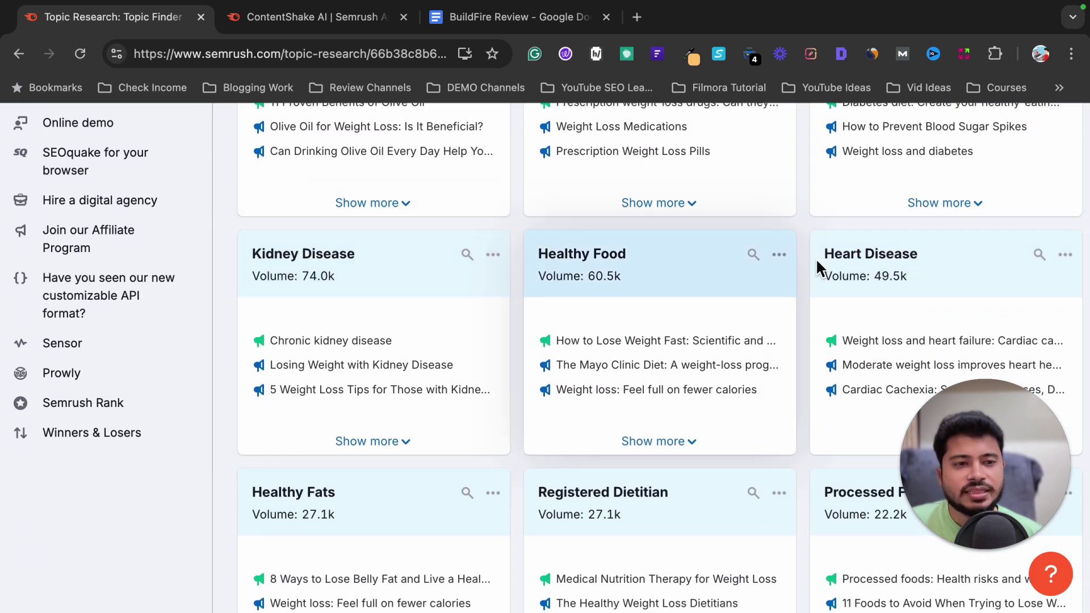
{"action": "scroll", "coordinate": [487, 346], "scroll_direction": "down", "scroll_amount": 1}
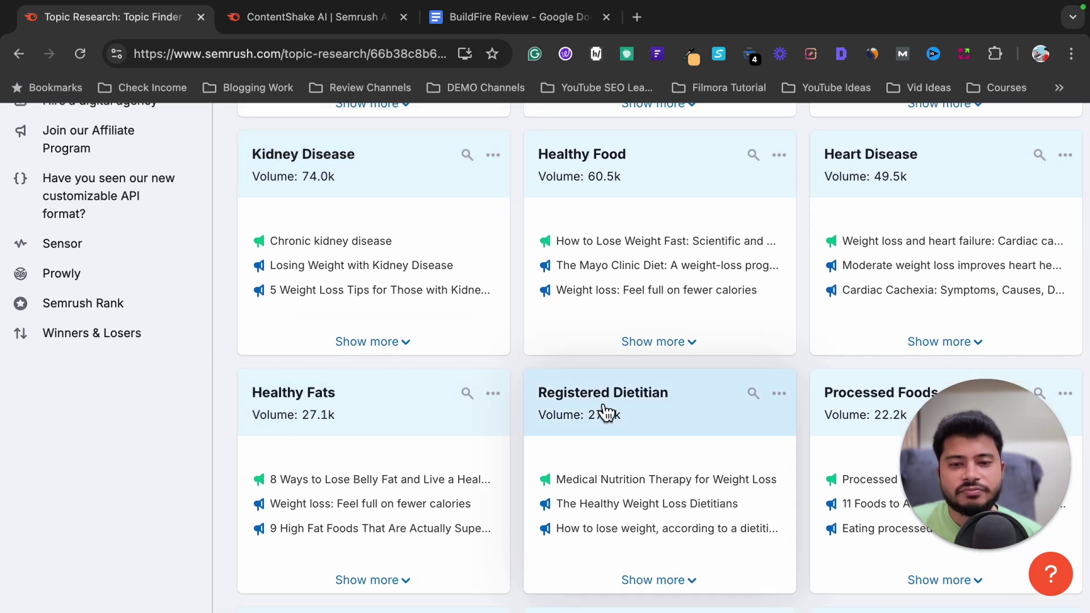
{"action": "scroll", "coordinate": [738, 283], "scroll_direction": "down", "scroll_amount": 5}
{"action": "scroll", "coordinate": [356, 318], "scroll_direction": "down", "scroll_amount": 1}
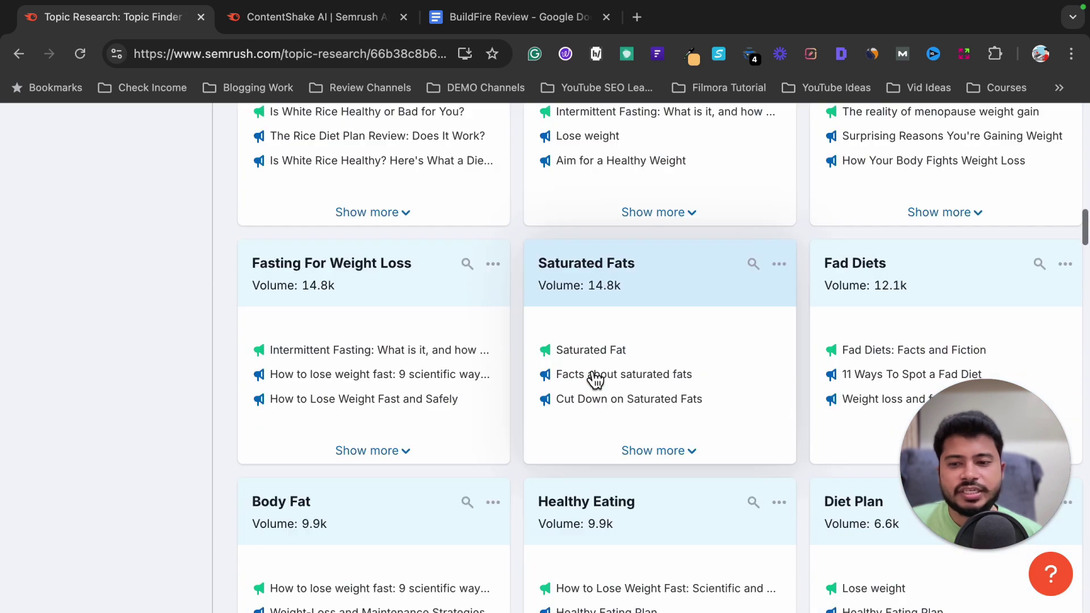
{"action": "scroll", "coordinate": [591, 379], "scroll_direction": "down", "scroll_amount": 5}
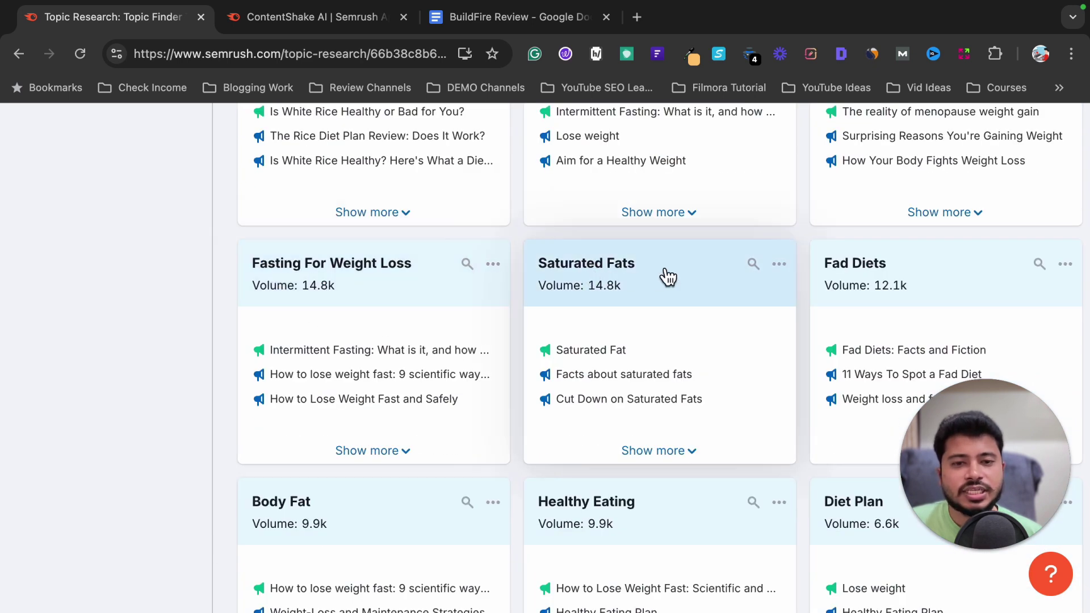
{"action": "scroll", "coordinate": [497, 346], "scroll_direction": "down", "scroll_amount": 2}
{"action": "scroll", "coordinate": [402, 419], "scroll_direction": "up", "scroll_amount": 4}
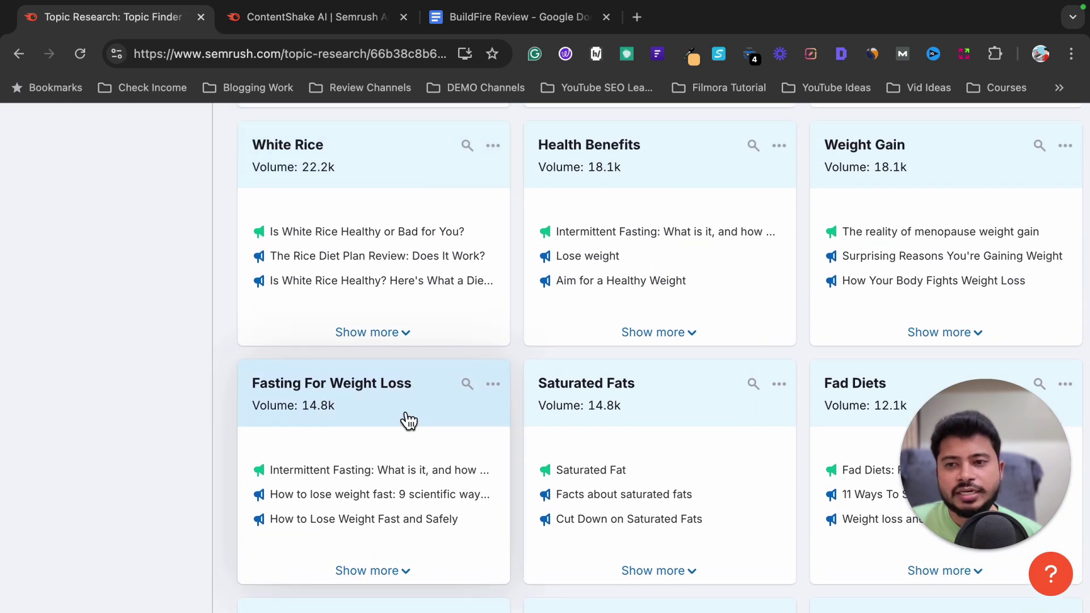
{"action": "scroll", "coordinate": [616, 399], "scroll_direction": "up", "scroll_amount": 1}
{"action": "scroll", "coordinate": [617, 397], "scroll_direction": "up", "scroll_amount": 4}
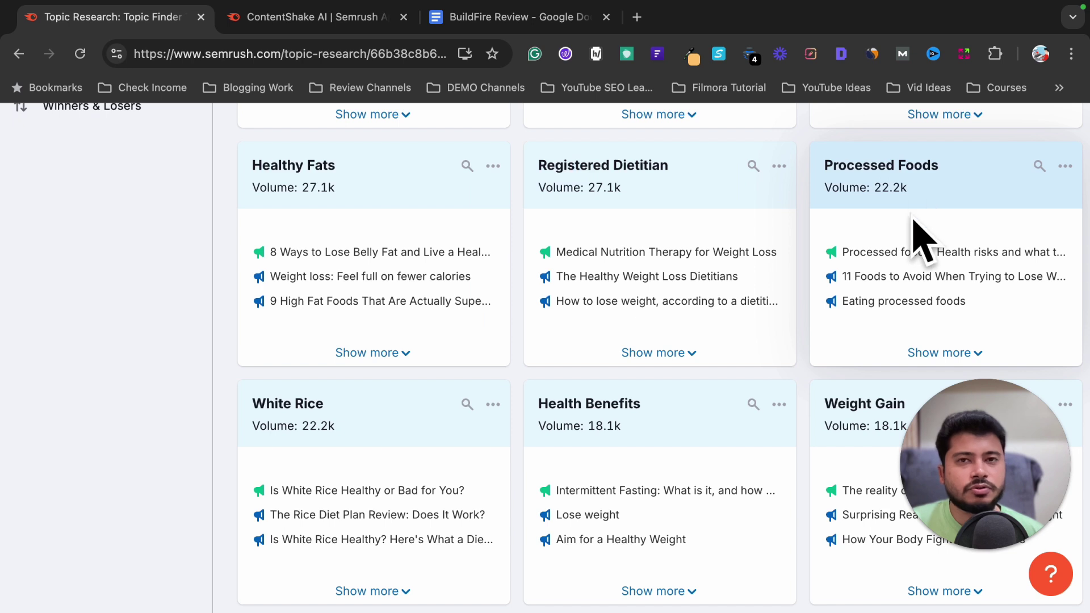
Expand the Processed Foods card and check its subtopic volume, difficulty, topic efficiency and first headlines.
{"action": "scroll", "coordinate": [931, 249], "scroll_direction": "down", "scroll_amount": 2}
{"action": "left_click", "coordinate": [947, 268]}
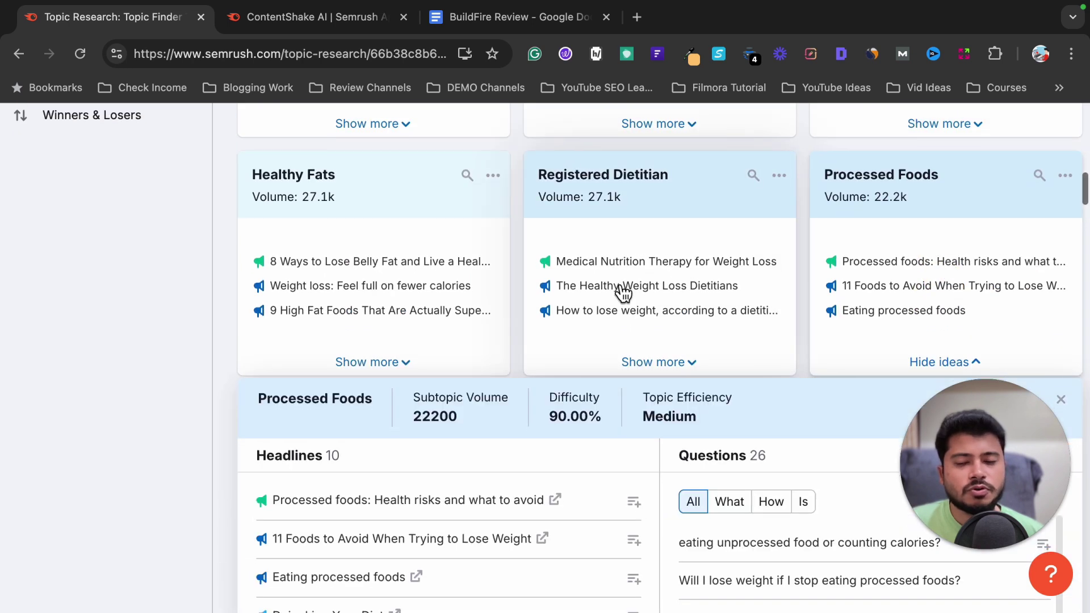
{"action": "scroll", "coordinate": [623, 293], "scroll_direction": "down", "scroll_amount": 3}
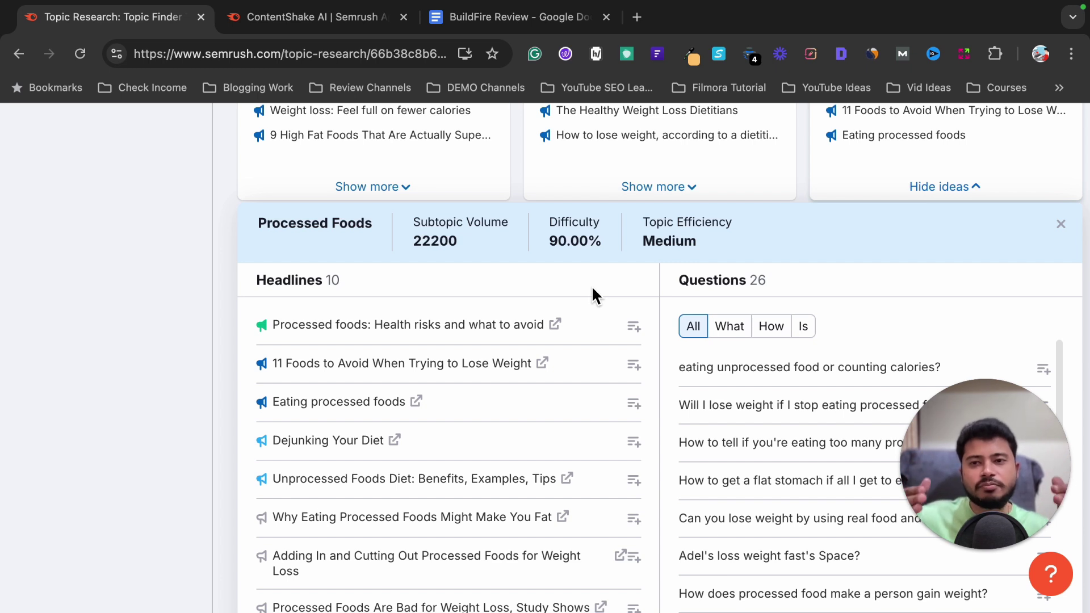
{"action": "scroll", "coordinate": [591, 285], "scroll_direction": "down", "scroll_amount": 1}
{"action": "left_click_drag", "start_coordinate": [412, 228], "coordinate": [468, 227]}
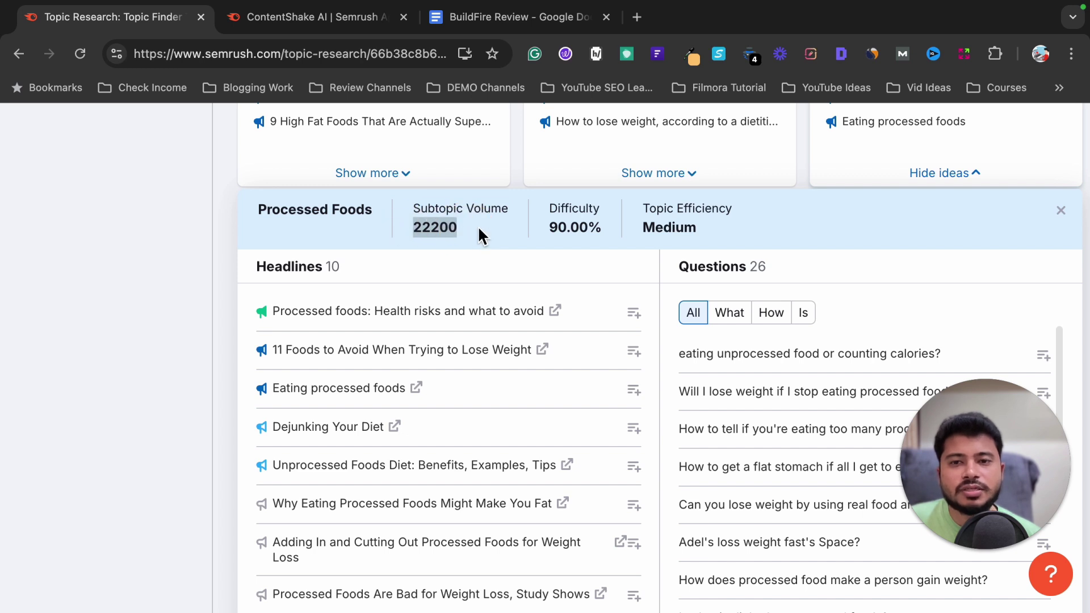
{"action": "left_click_drag", "start_coordinate": [274, 216], "coordinate": [380, 220]}
{"action": "left_click", "coordinate": [420, 328]}
{"action": "scroll", "coordinate": [420, 328], "scroll_direction": "down", "scroll_amount": 1}
{"action": "scroll", "coordinate": [420, 328], "scroll_direction": "down", "scroll_amount": 1}
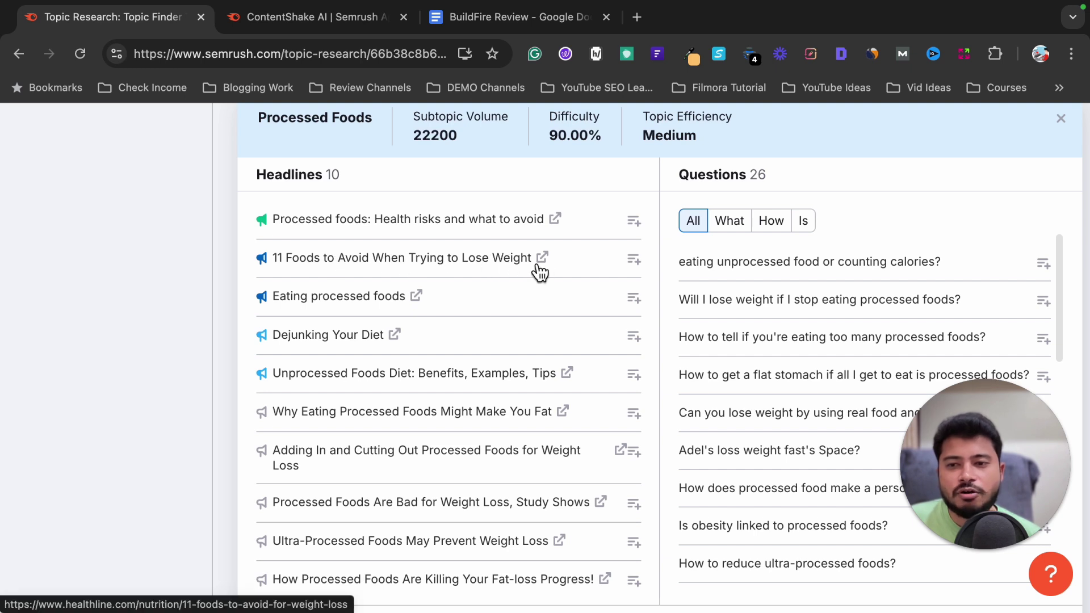
Read through the full list of Processed Foods headlines and the related searches beneath them.
{"action": "scroll", "coordinate": [483, 284], "scroll_direction": "down", "scroll_amount": 3}
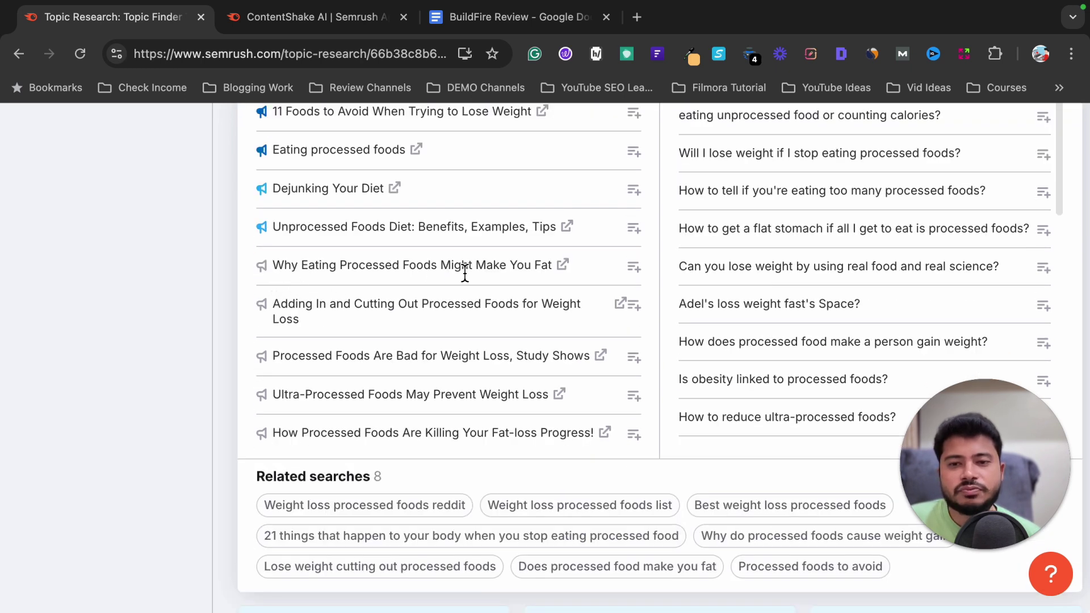
{"action": "scroll", "coordinate": [346, 335], "scroll_direction": "down", "scroll_amount": 2}
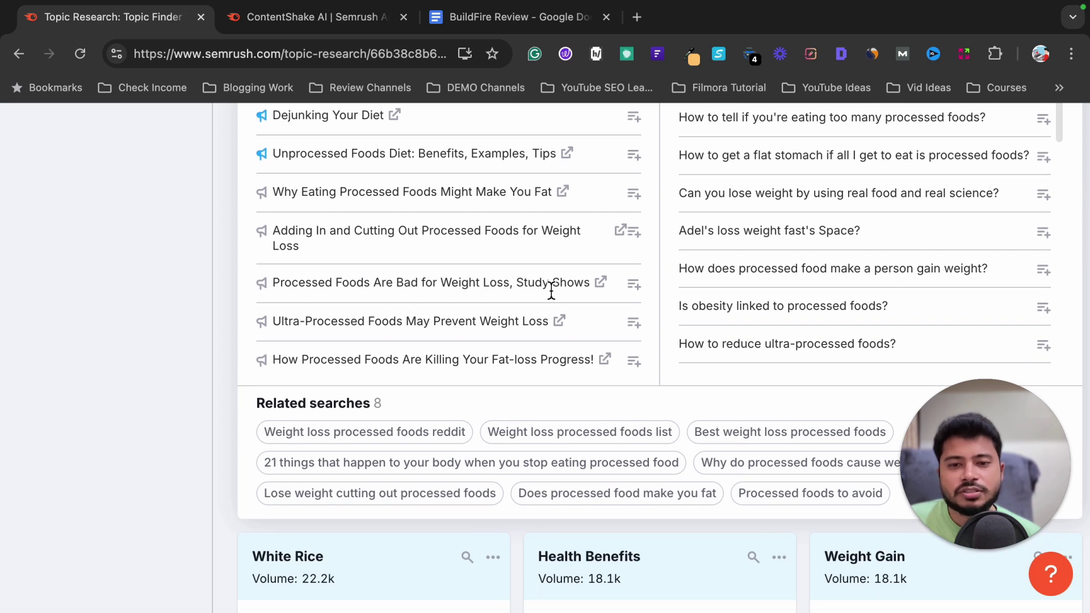
{"action": "scroll", "coordinate": [457, 341], "scroll_direction": "up", "scroll_amount": 3}
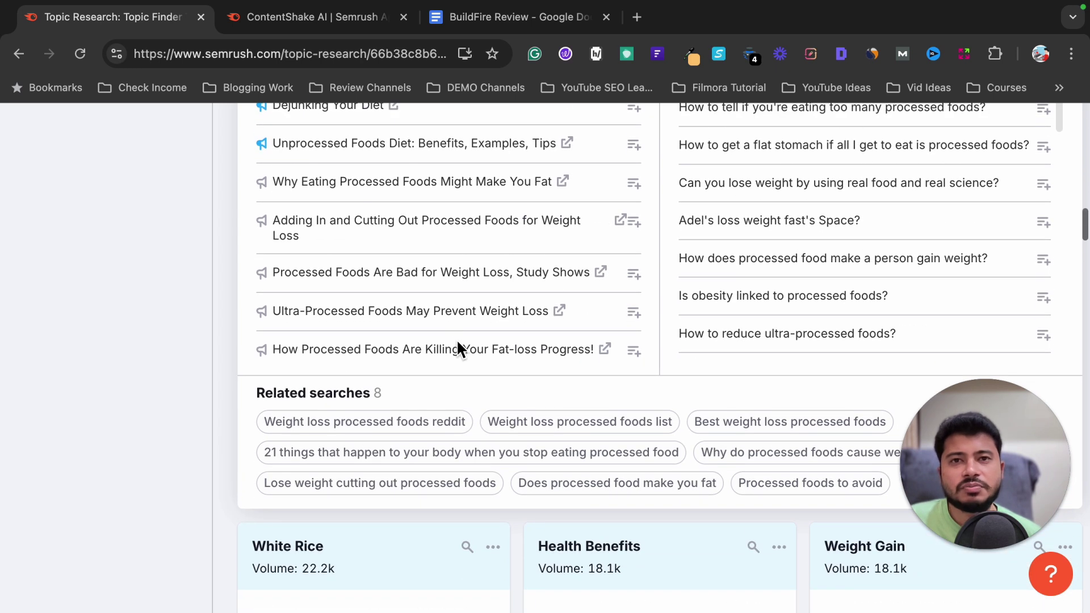
{"action": "scroll", "coordinate": [456, 343], "scroll_direction": "up", "scroll_amount": 8}
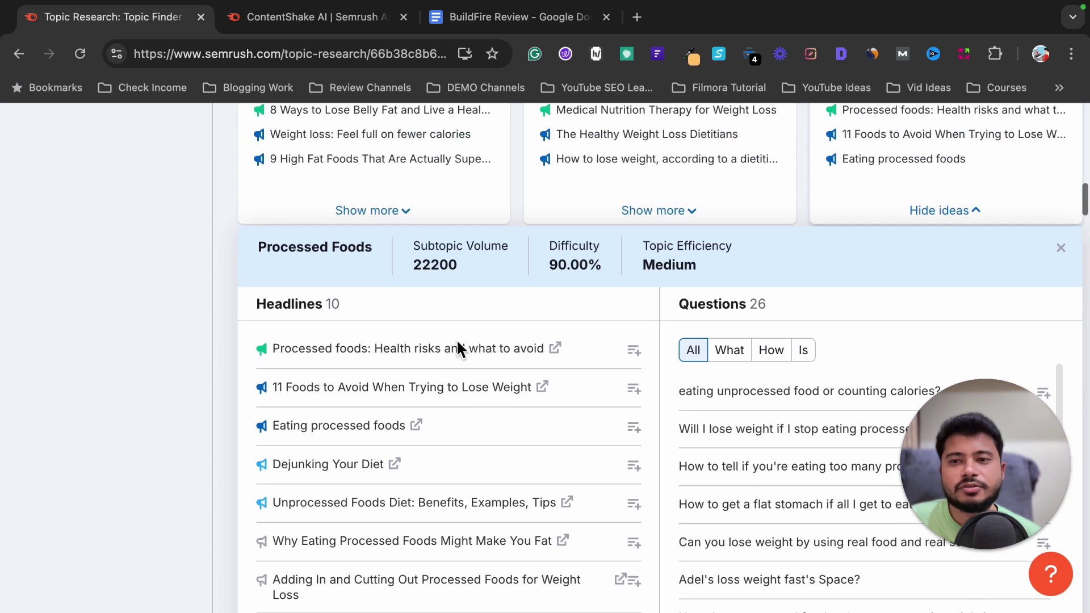
{"action": "scroll", "coordinate": [487, 425], "scroll_direction": "down", "scroll_amount": 4}
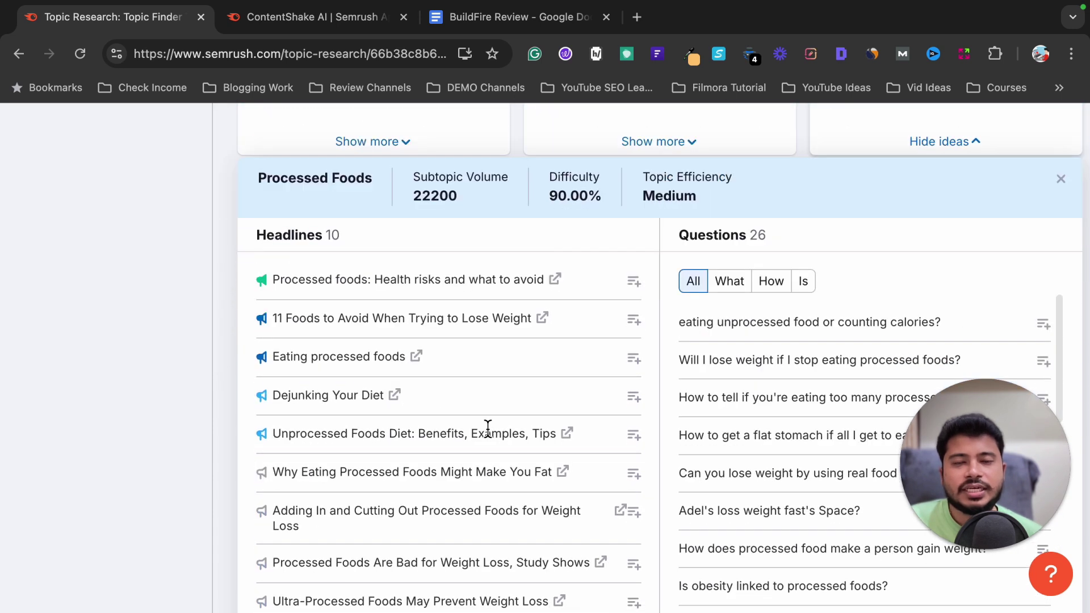
{"action": "scroll", "coordinate": [487, 427], "scroll_direction": "down", "scroll_amount": 1}
{"action": "scroll", "coordinate": [487, 426], "scroll_direction": "down", "scroll_amount": 2}
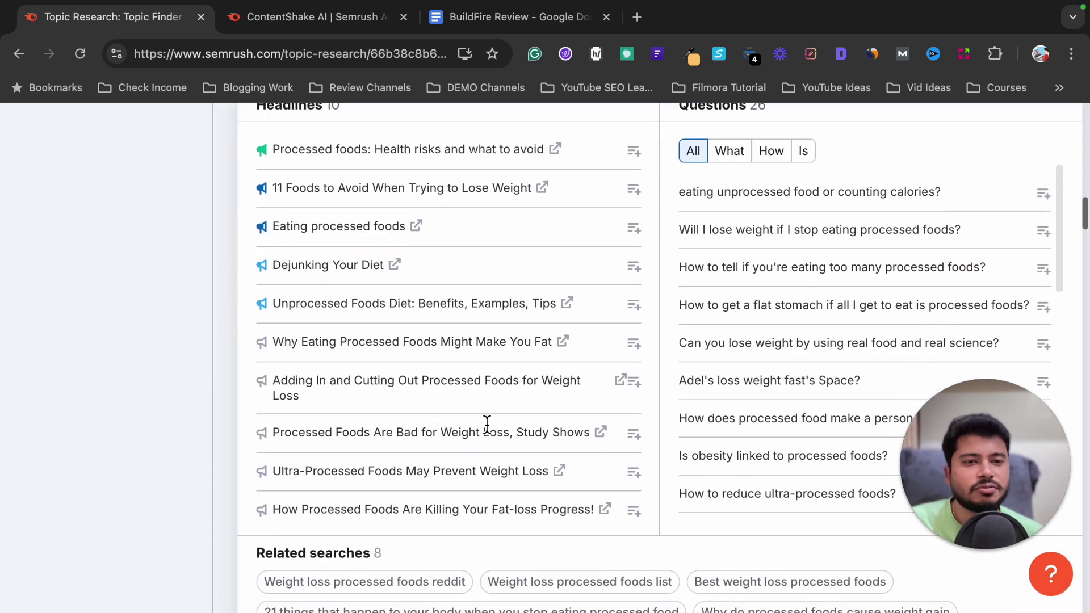
{"action": "scroll", "coordinate": [487, 425], "scroll_direction": "up", "scroll_amount": 1}
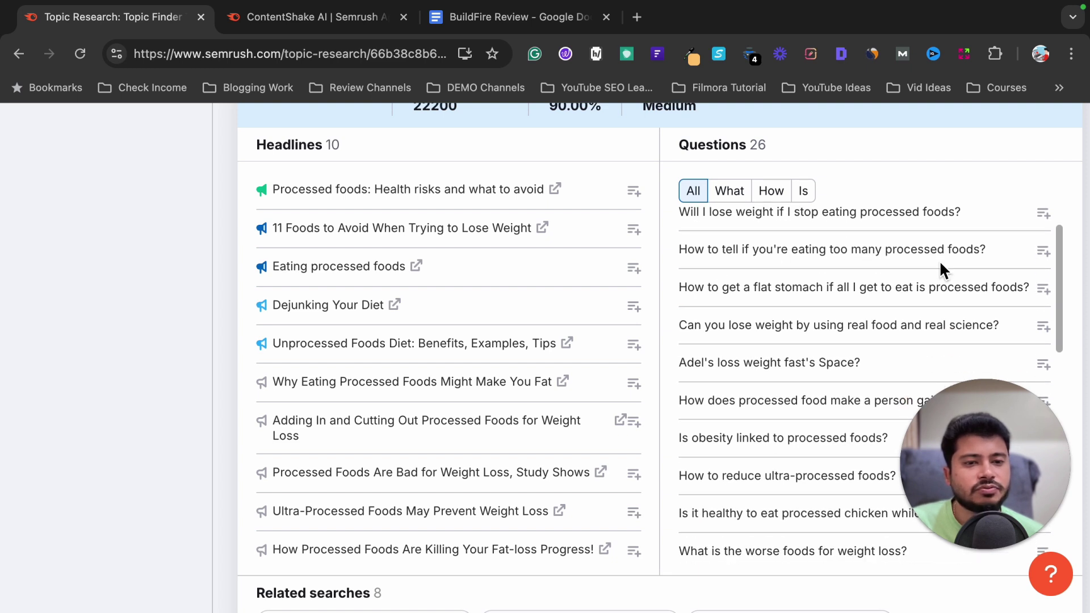
View the Processed Foods questions, filter them by What, How and Is, and close the card's details.
{"action": "scroll", "coordinate": [940, 263], "scroll_direction": "down", "scroll_amount": 3}
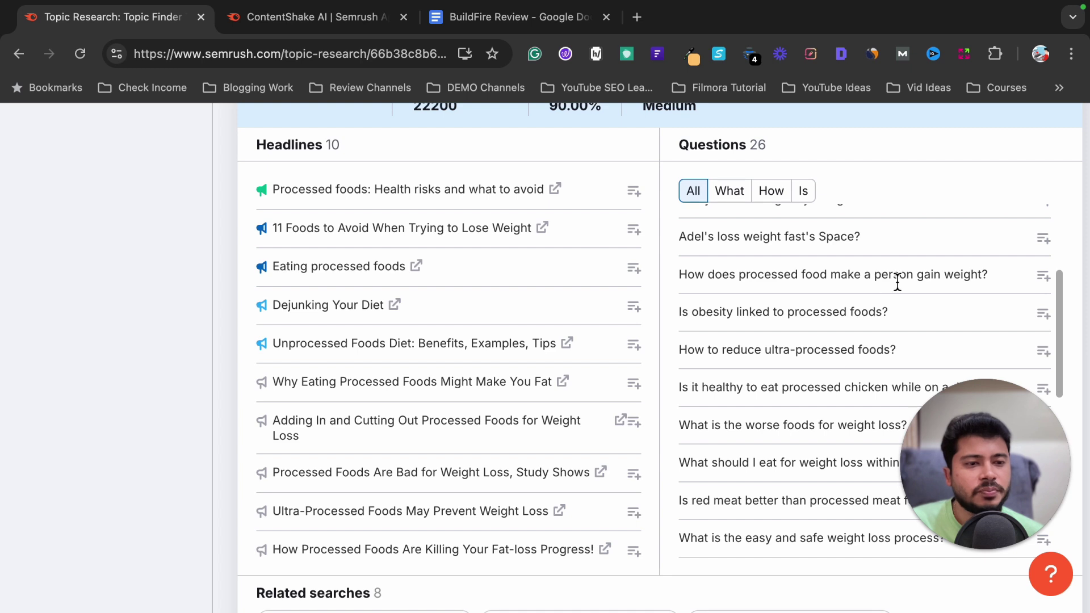
{"action": "left_click", "coordinate": [738, 192]}
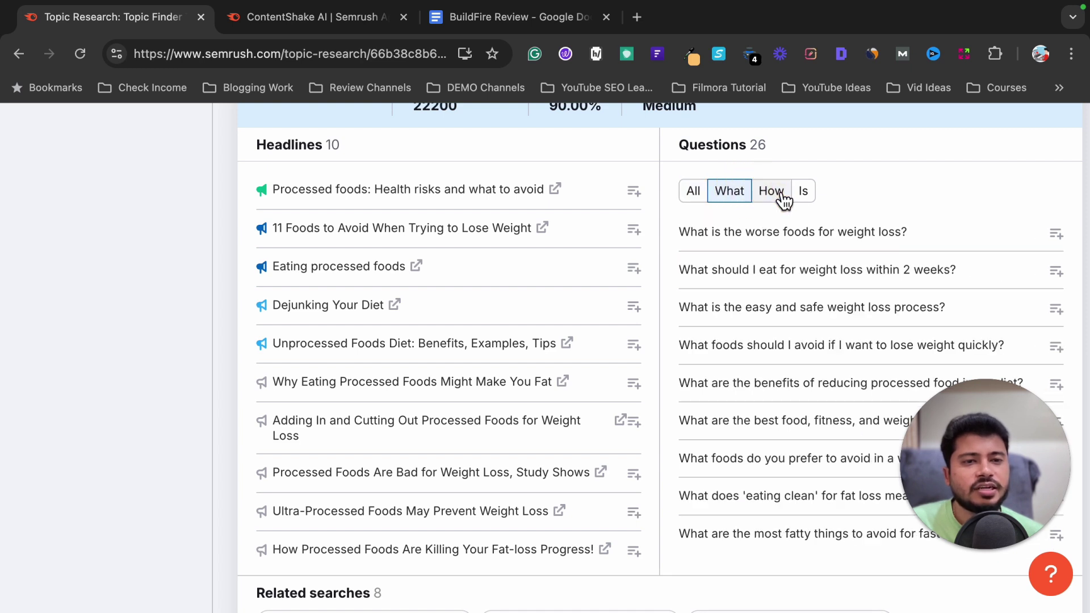
{"action": "left_click", "coordinate": [776, 195]}
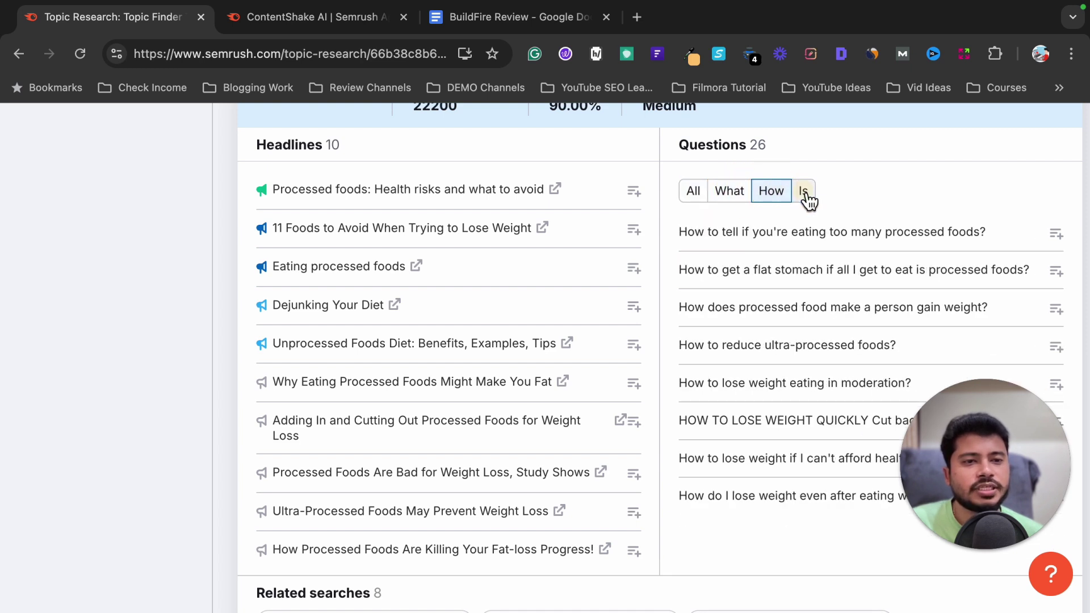
{"action": "left_click", "coordinate": [803, 193]}
{"action": "scroll", "coordinate": [768, 247], "scroll_direction": "up", "scroll_amount": 15}
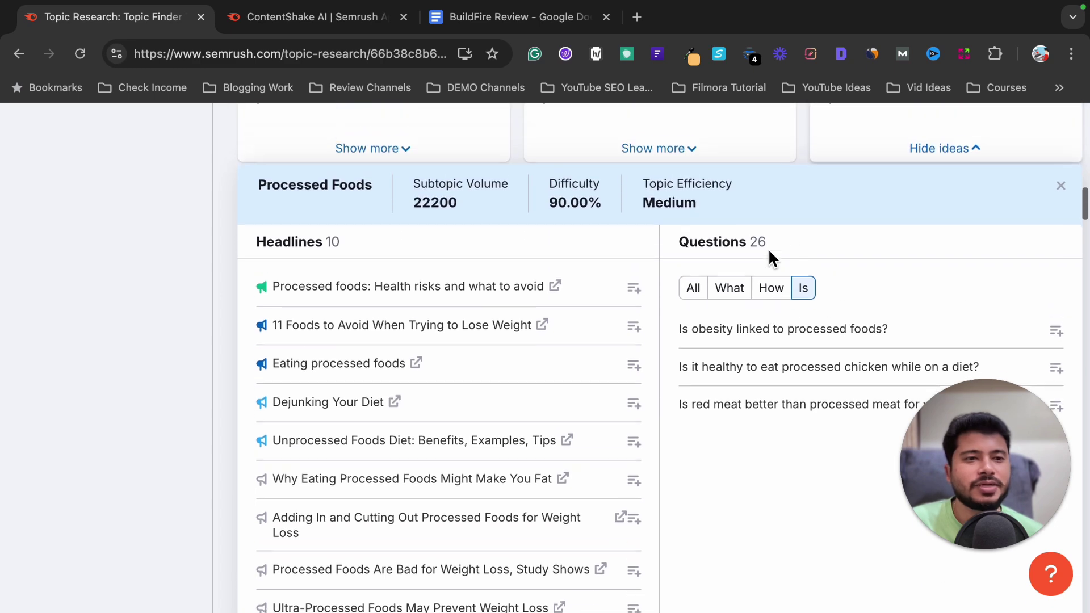
{"action": "scroll", "coordinate": [653, 265], "scroll_direction": "up", "scroll_amount": 7}
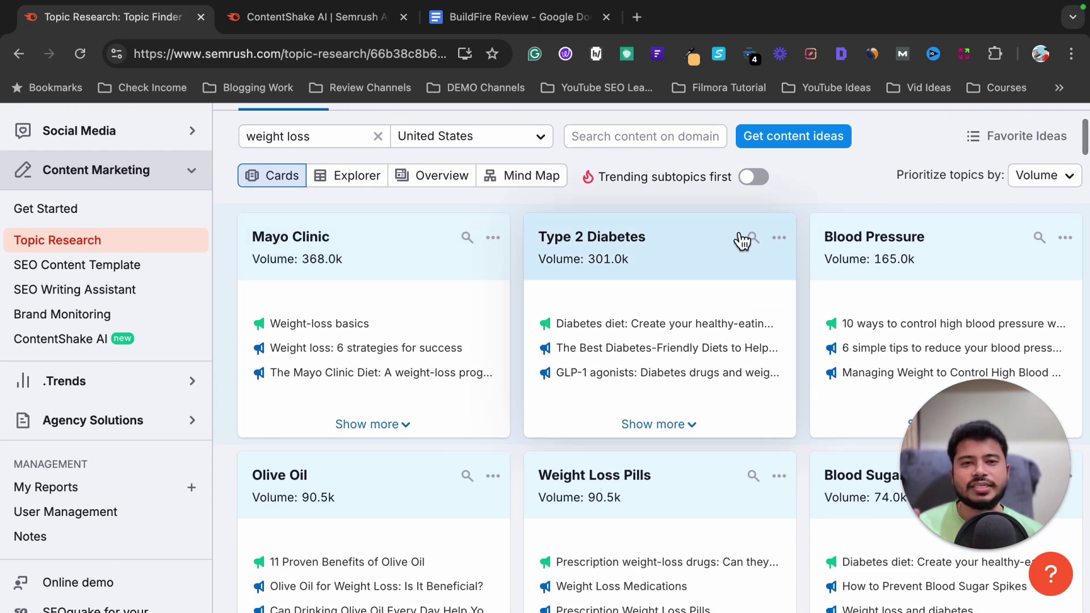
Skim the weight loss subtopic cards from Mayo Clinic down to Balanced Diet and Healthy Lifestyle.
{"action": "scroll", "coordinate": [735, 273], "scroll_direction": "down", "scroll_amount": 5}
{"action": "scroll", "coordinate": [737, 274], "scroll_direction": "down", "scroll_amount": 5}
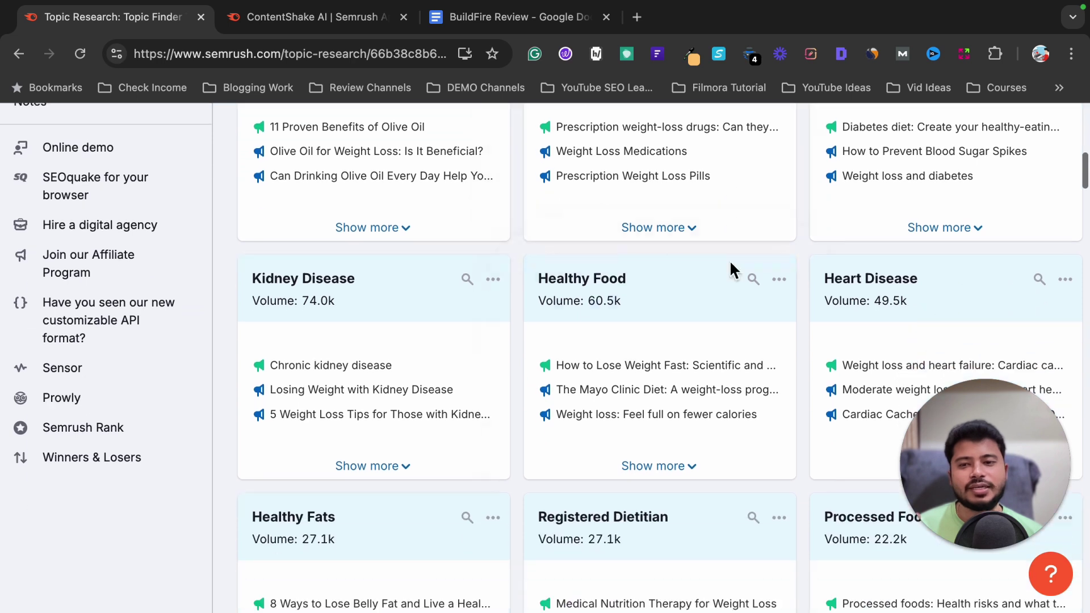
{"action": "scroll", "coordinate": [732, 272], "scroll_direction": "down", "scroll_amount": 2}
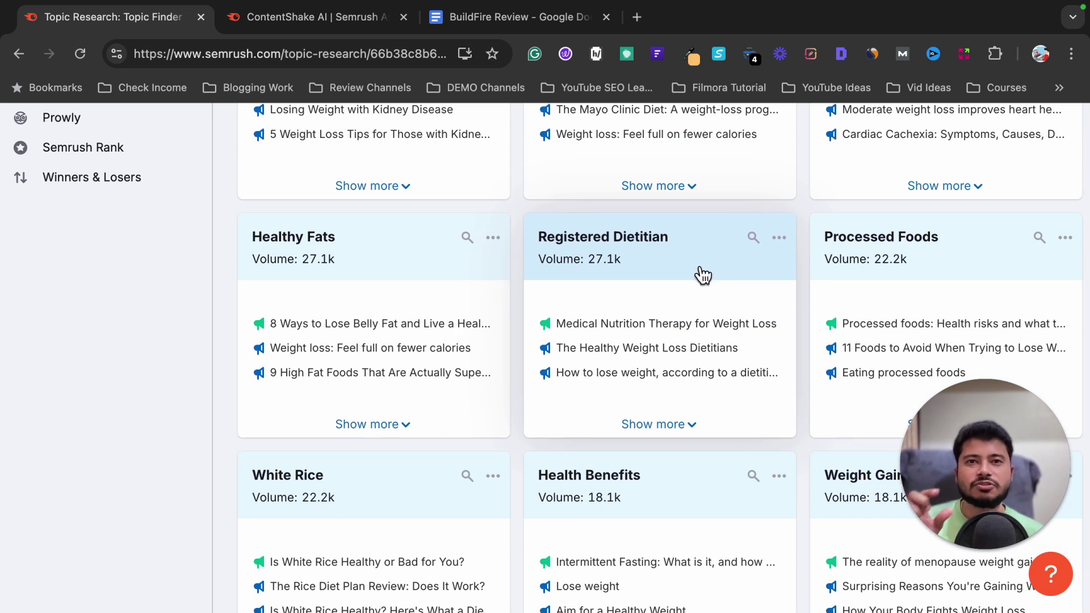
{"action": "scroll", "coordinate": [702, 275], "scroll_direction": "down", "scroll_amount": 7}
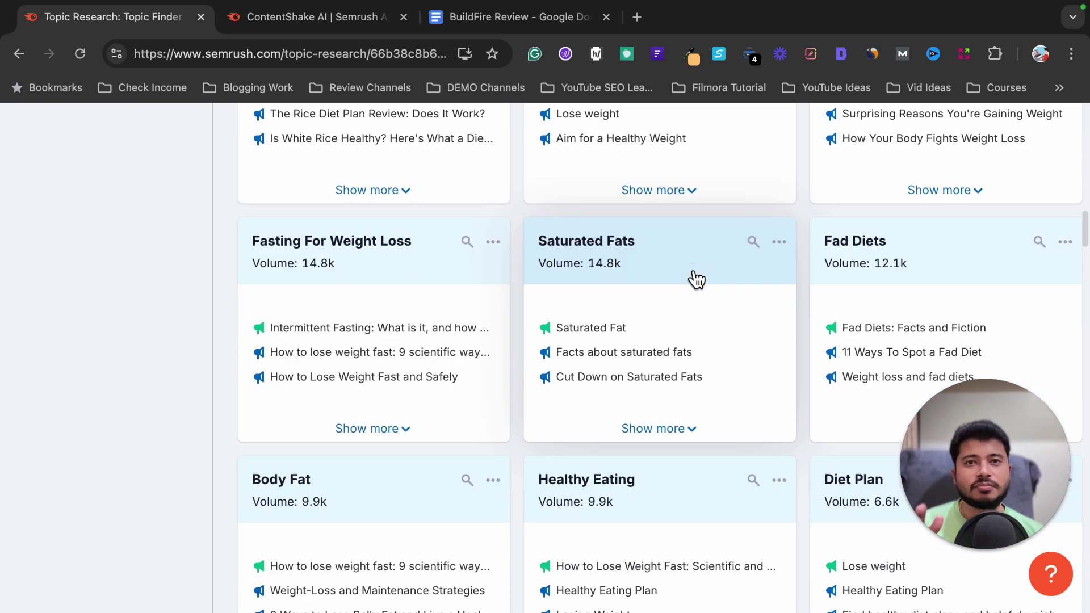
{"action": "scroll", "coordinate": [697, 279], "scroll_direction": "down", "scroll_amount": 6}
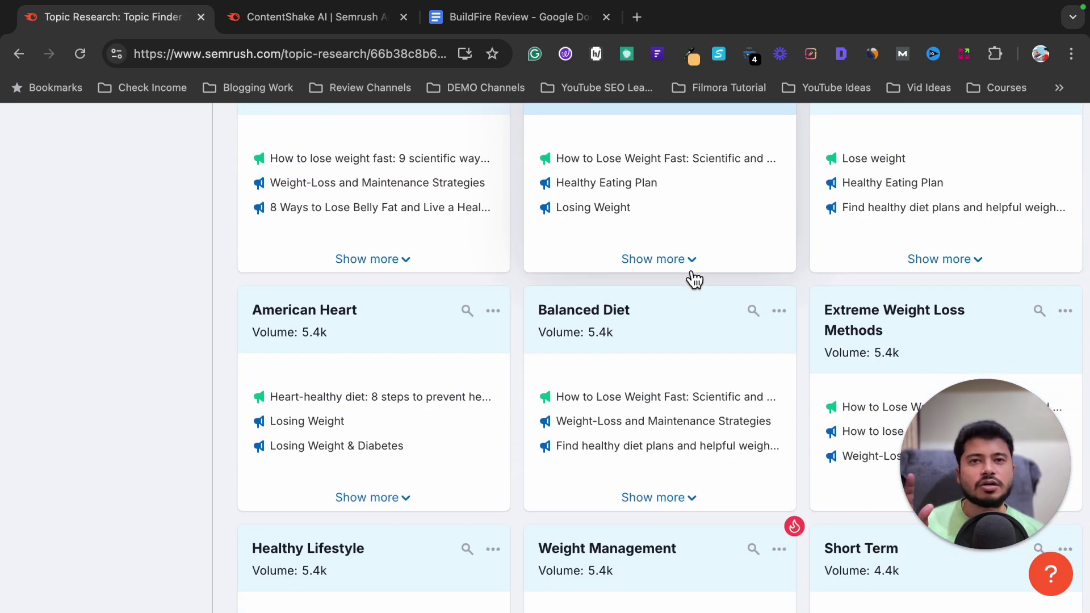
{"action": "scroll", "coordinate": [694, 278], "scroll_direction": "up", "scroll_amount": 20}
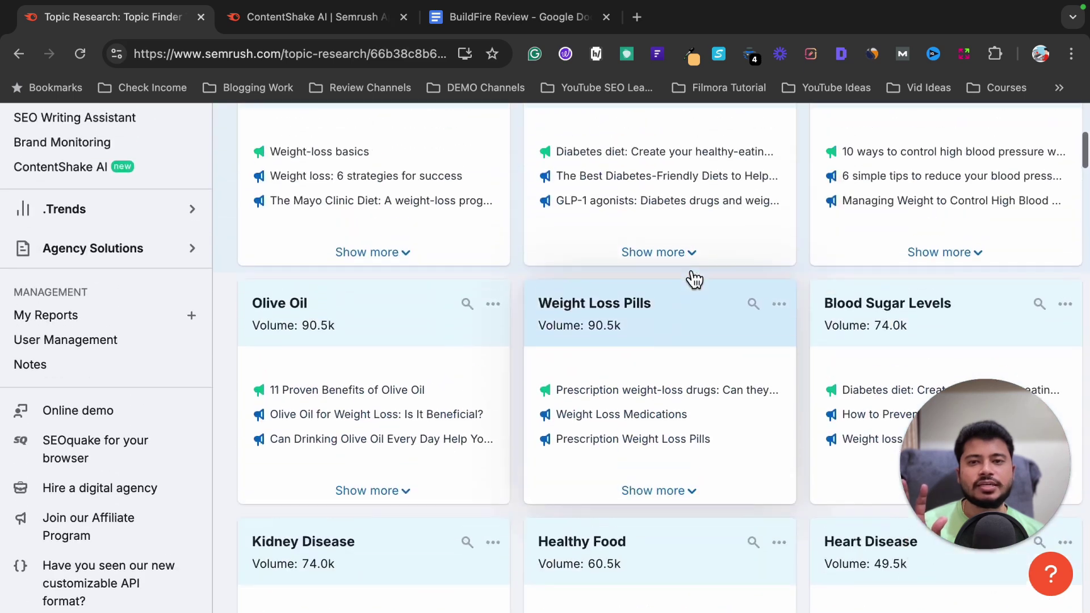
Review the subtopic cards again as possible article topics, including Weight Loss Pills, White Rice, Saturated Fats and Healthy Eating.
{"action": "scroll", "coordinate": [464, 295], "scroll_direction": "down", "scroll_amount": 2}
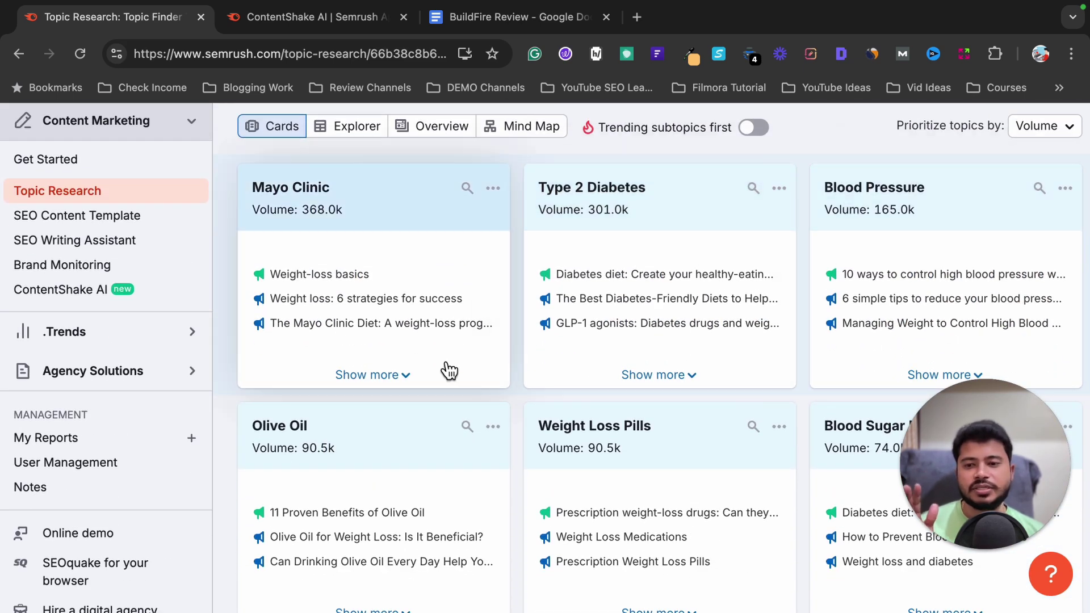
{"action": "scroll", "coordinate": [445, 370], "scroll_direction": "down", "scroll_amount": 3}
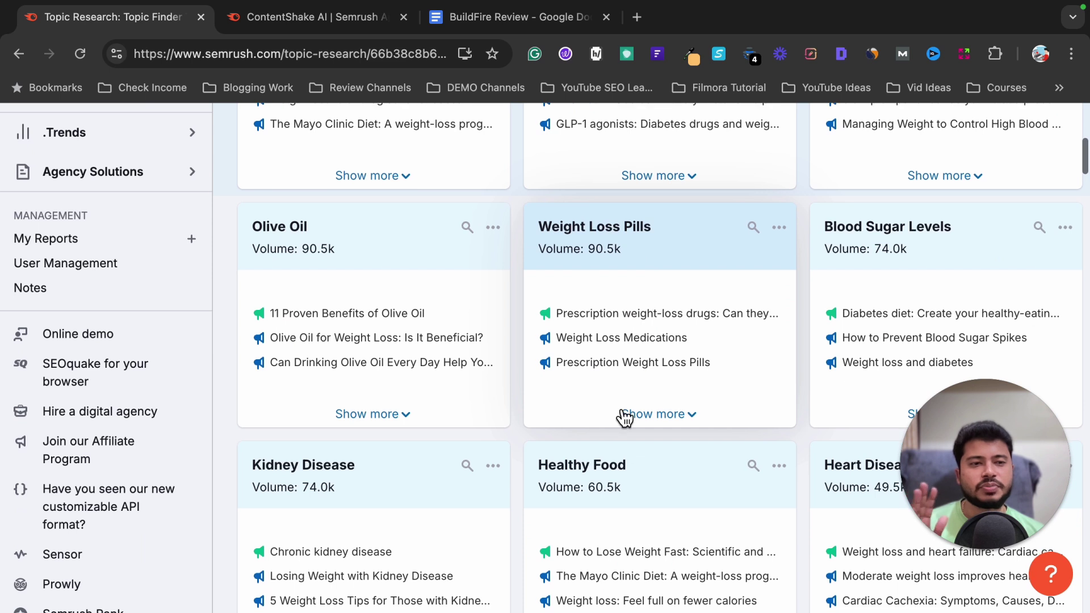
{"action": "scroll", "coordinate": [625, 418], "scroll_direction": "down", "scroll_amount": 3}
{"action": "scroll", "coordinate": [671, 278], "scroll_direction": "down", "scroll_amount": 5}
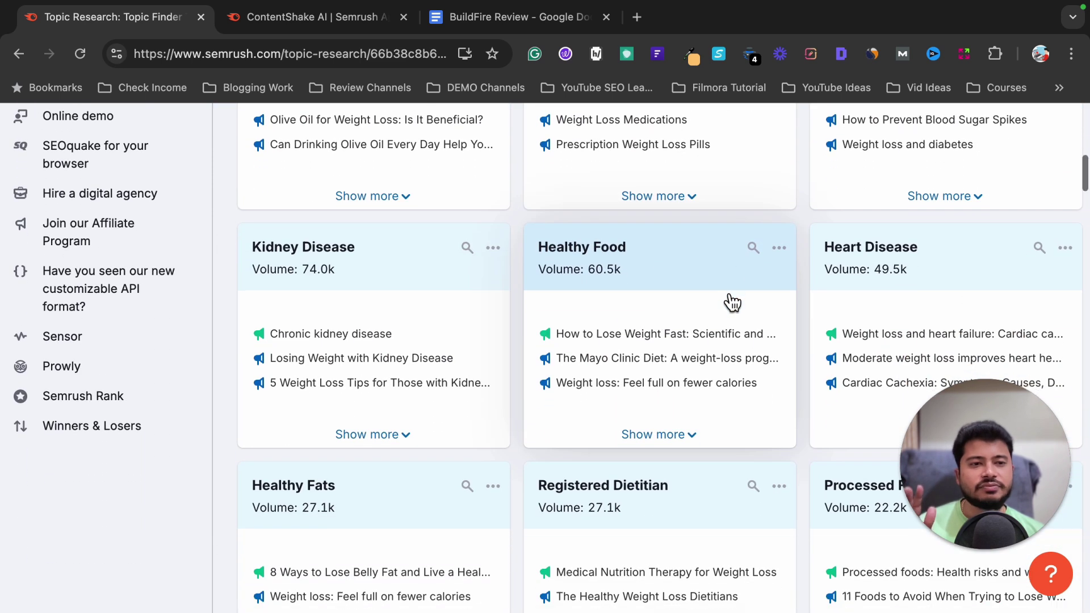
{"action": "scroll", "coordinate": [418, 396], "scroll_direction": "down", "scroll_amount": 3}
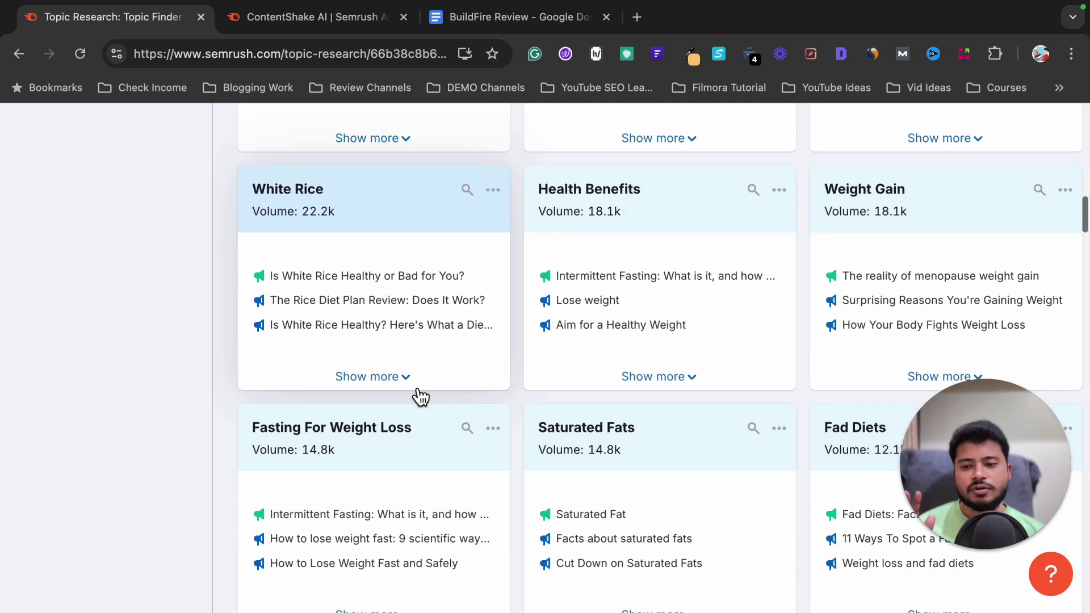
{"action": "scroll", "coordinate": [539, 409], "scroll_direction": "down", "scroll_amount": 3}
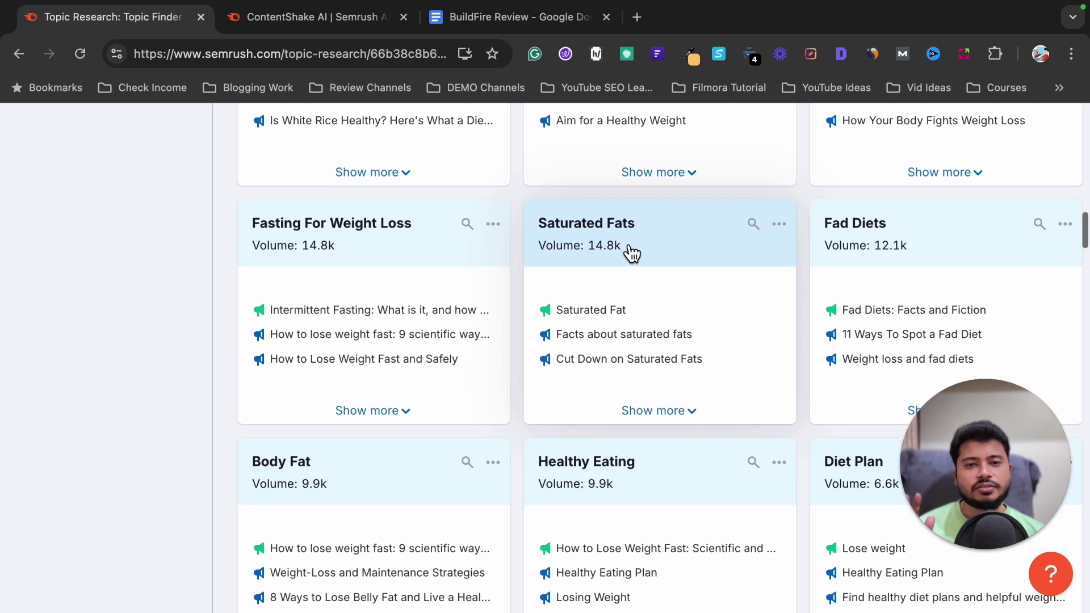
{"action": "scroll", "coordinate": [682, 378], "scroll_direction": "down", "scroll_amount": 4}
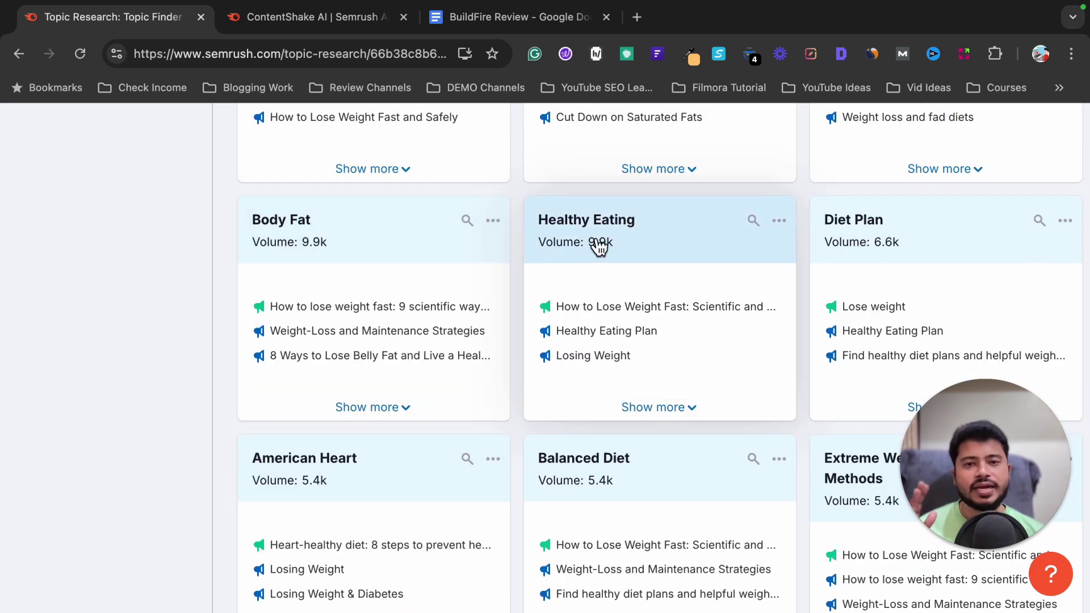
{"action": "scroll", "coordinate": [737, 295], "scroll_direction": "down", "scroll_amount": 1}
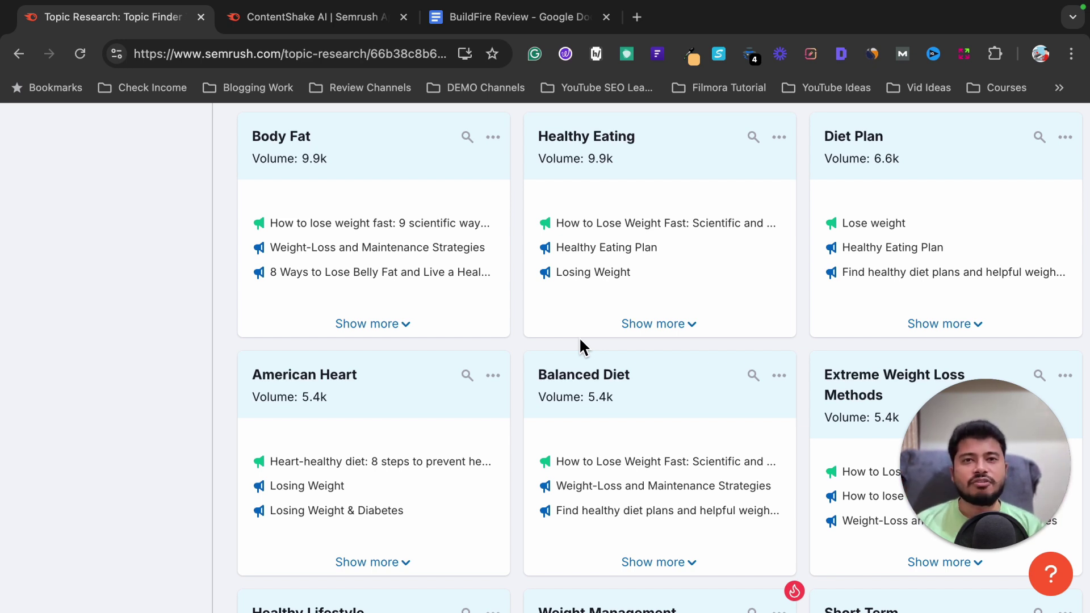
{"action": "scroll", "coordinate": [579, 344], "scroll_direction": "up", "scroll_amount": 20}
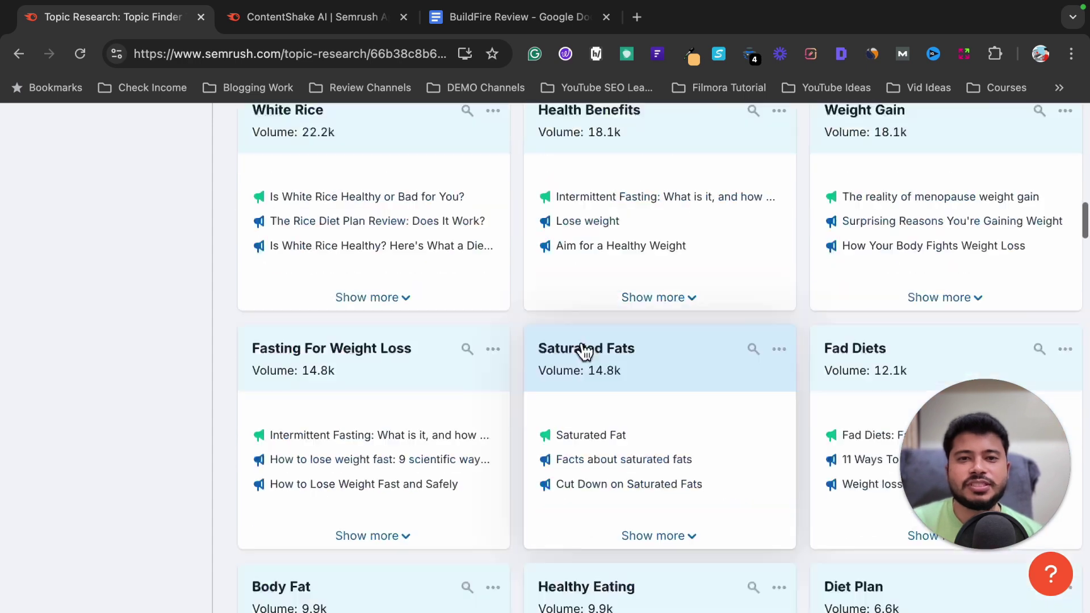
{"action": "scroll", "coordinate": [583, 350], "scroll_direction": "up", "scroll_amount": 2}
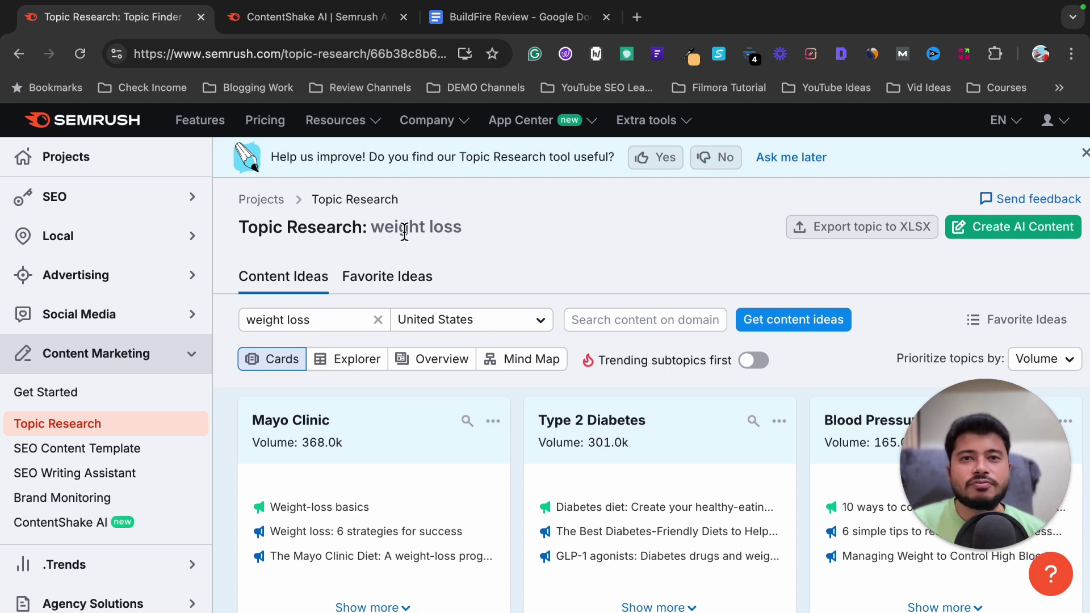
Glance over the highest-volume weight loss cards once more and switch the content ideas to the Explorer view.
{"action": "scroll", "coordinate": [401, 258], "scroll_direction": "down", "scroll_amount": 2}
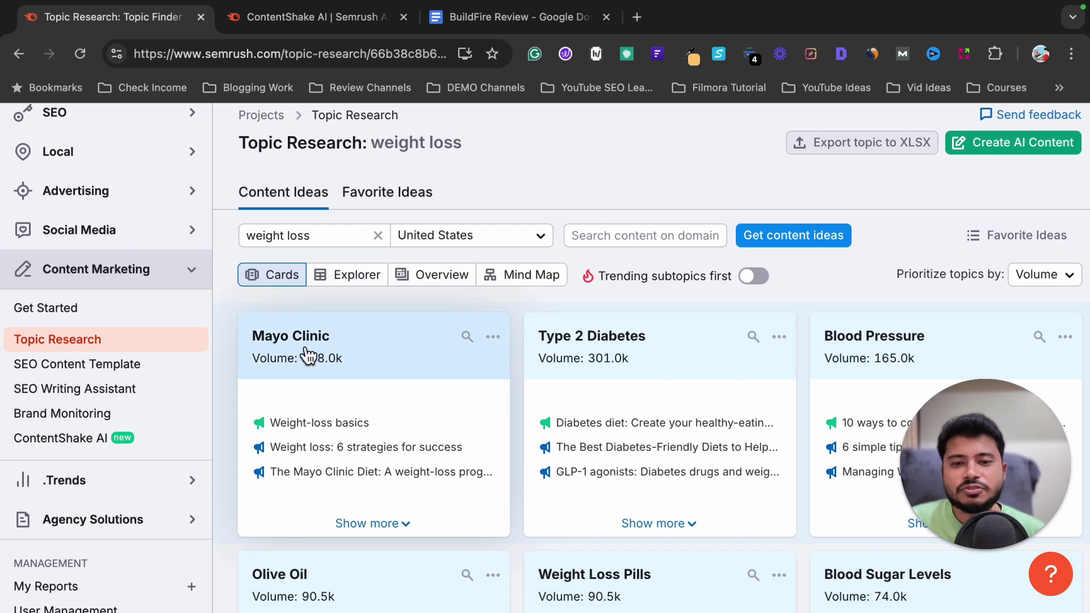
{"action": "scroll", "coordinate": [658, 427], "scroll_direction": "down", "scroll_amount": 1}
{"action": "scroll", "coordinate": [658, 426], "scroll_direction": "down", "scroll_amount": 1}
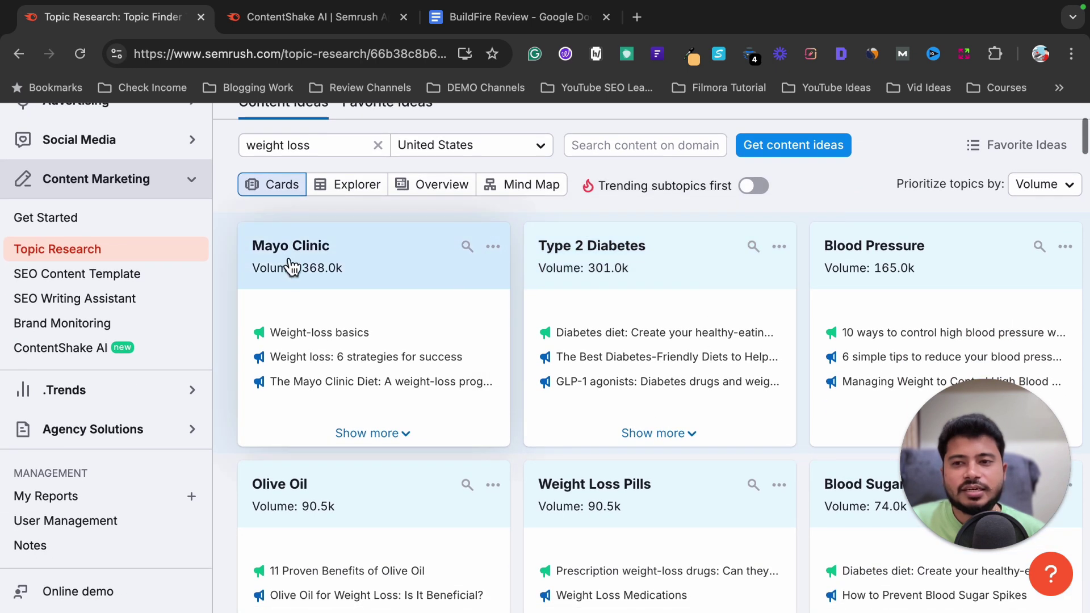
{"action": "scroll", "coordinate": [705, 382], "scroll_direction": "down", "scroll_amount": 8}
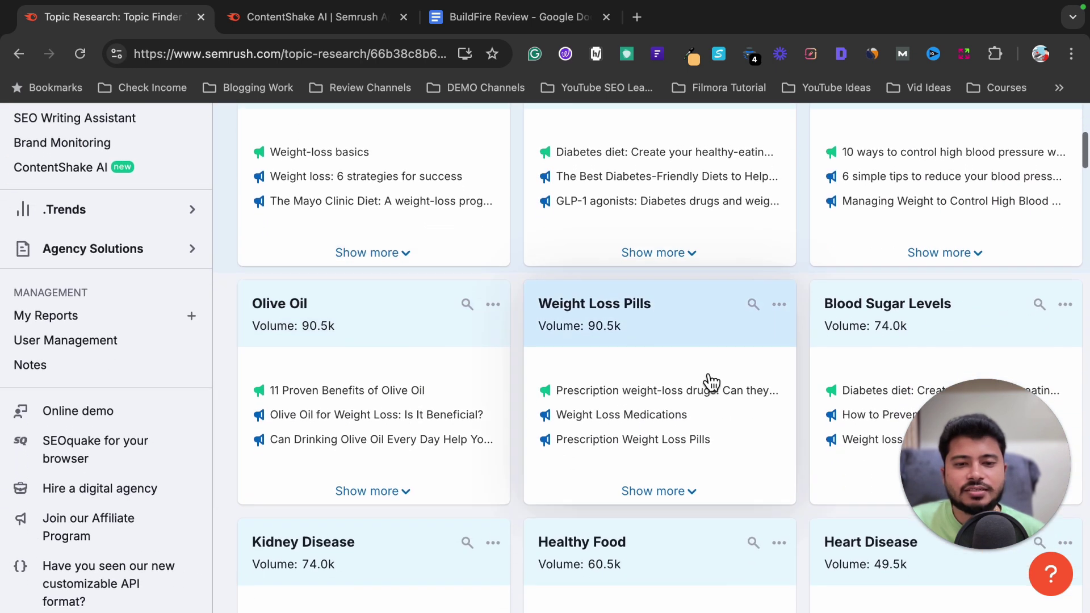
{"action": "scroll", "coordinate": [737, 433], "scroll_direction": "up", "scroll_amount": 7}
{"action": "scroll", "coordinate": [675, 474], "scroll_direction": "up", "scroll_amount": 3}
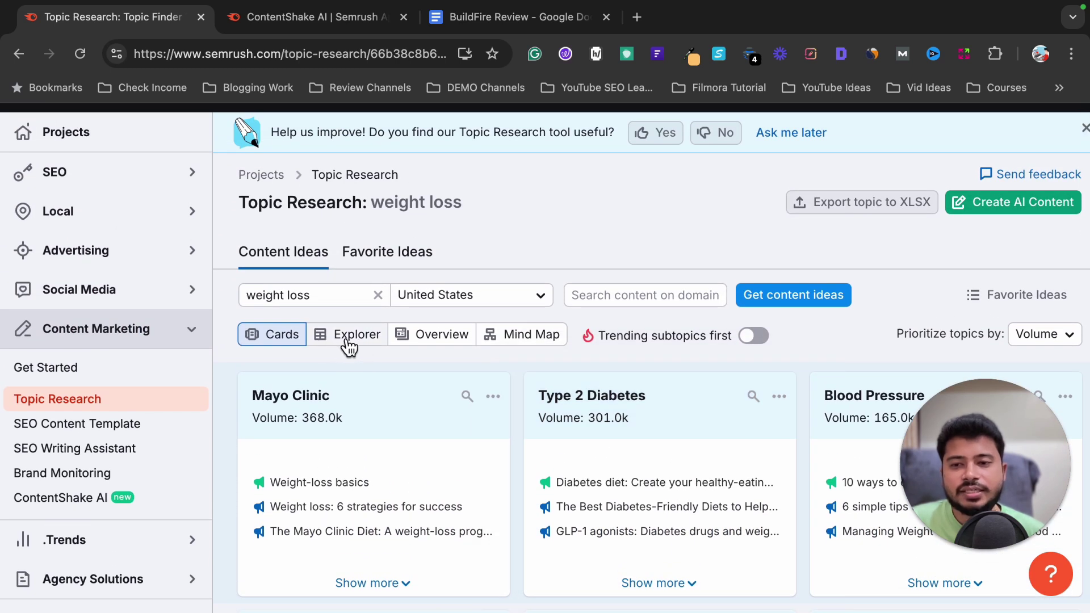
{"action": "left_click", "coordinate": [348, 340]}
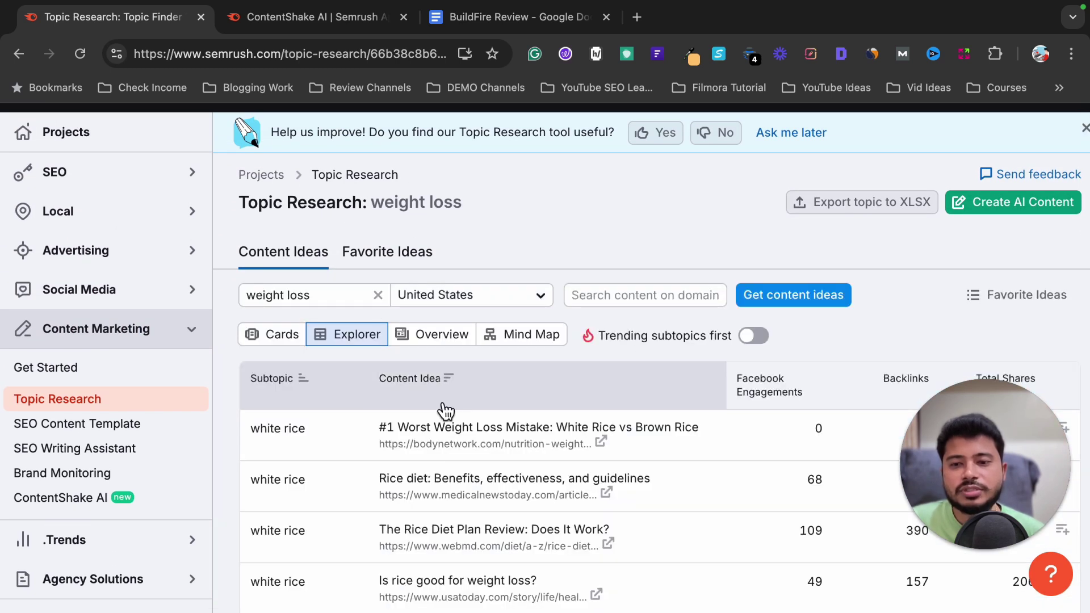
Skim the white rice content ideas and their engagement figures in the Explorer table.
{"action": "scroll", "coordinate": [445, 410], "scroll_direction": "down", "scroll_amount": 7}
{"action": "scroll", "coordinate": [466, 417], "scroll_direction": "down", "scroll_amount": 5}
{"action": "scroll", "coordinate": [437, 345], "scroll_direction": "up", "scroll_amount": 12}
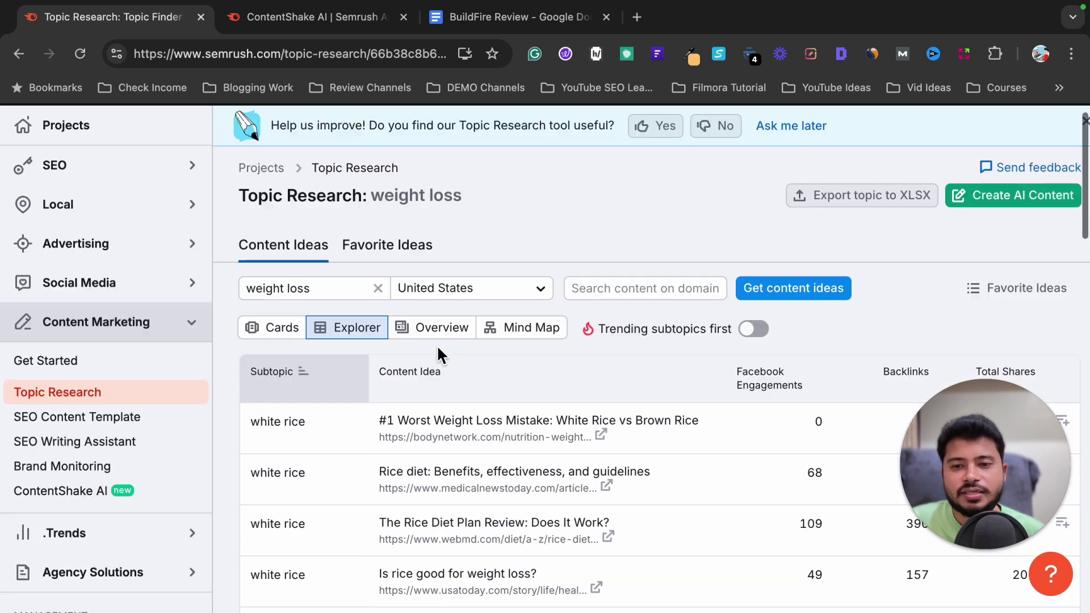
Switch the content ideas to the Overview and review the top headlines, interesting questions and top subtopics.
{"action": "left_click", "coordinate": [436, 329]}
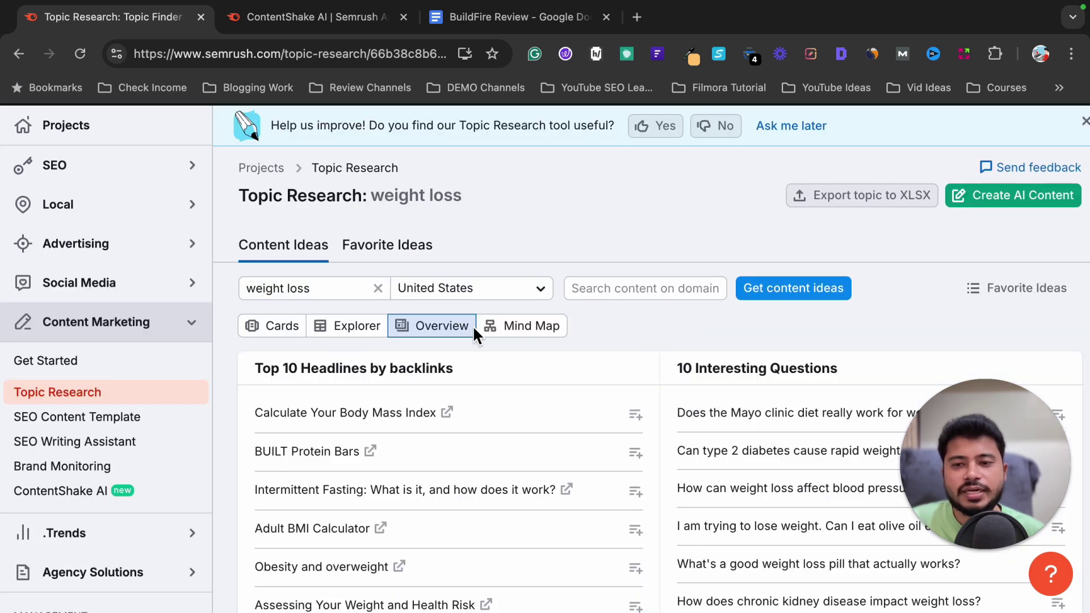
{"action": "scroll", "coordinate": [458, 468], "scroll_direction": "down", "scroll_amount": 2}
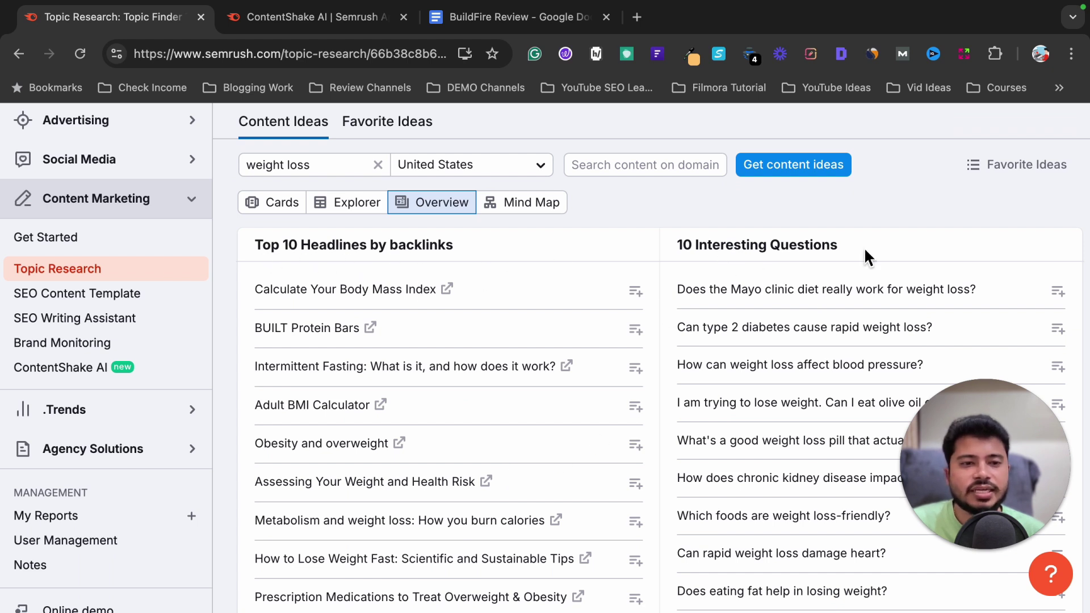
{"action": "scroll", "coordinate": [675, 434], "scroll_direction": "down", "scroll_amount": 8}
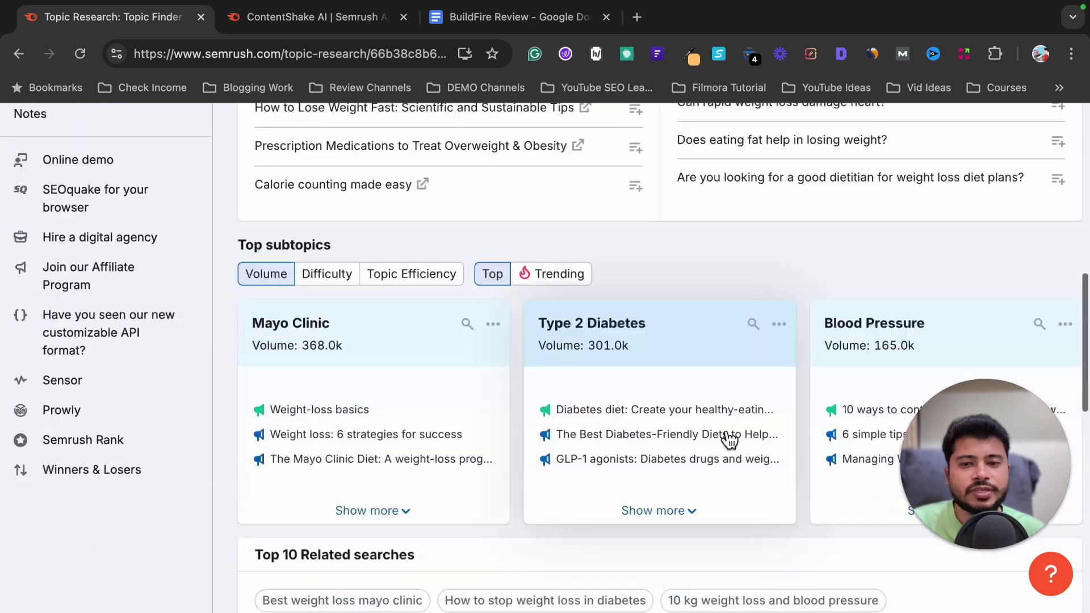
{"action": "scroll", "coordinate": [681, 428], "scroll_direction": "down", "scroll_amount": 1}
{"action": "scroll", "coordinate": [525, 385], "scroll_direction": "up", "scroll_amount": 10}
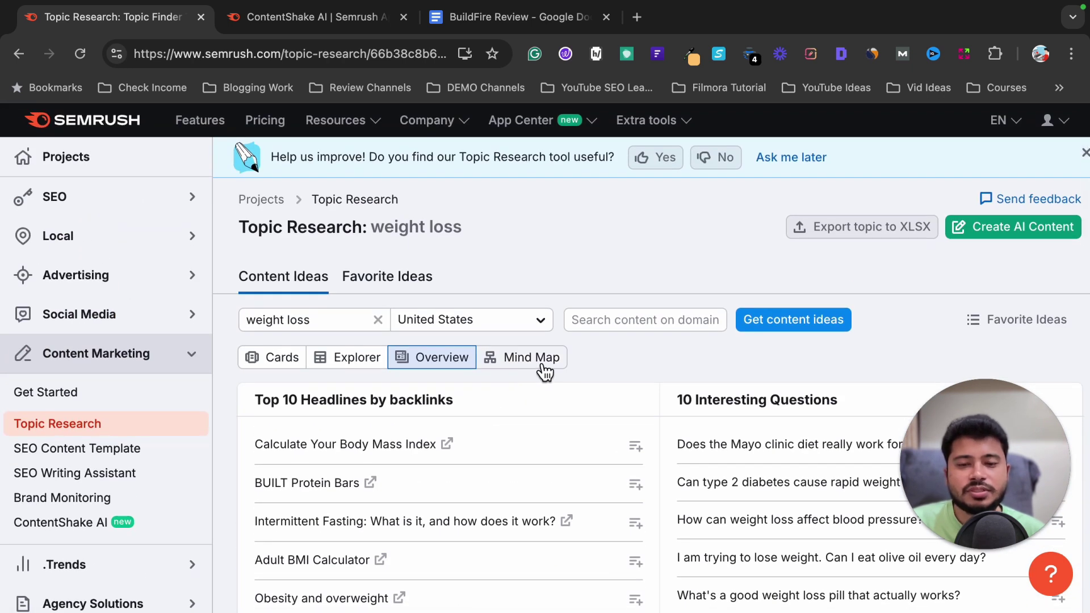
Show the weight loss subtopics as a mind map and select the diet plan subtopic.
{"action": "left_click", "coordinate": [542, 366]}
{"action": "scroll", "coordinate": [573, 443], "scroll_direction": "down", "scroll_amount": 5}
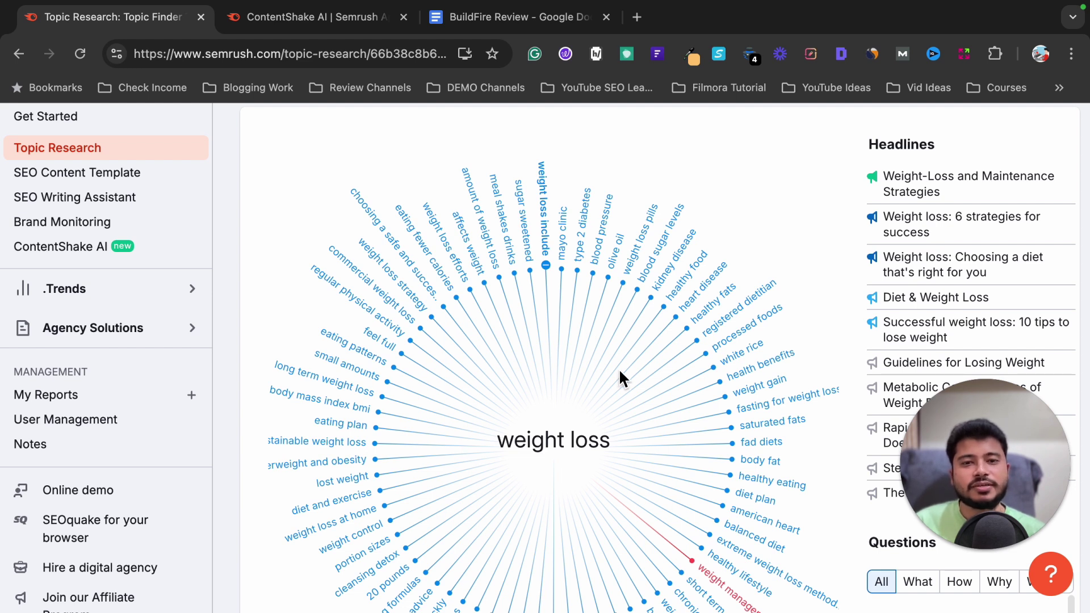
{"action": "scroll", "coordinate": [577, 441], "scroll_direction": "down", "scroll_amount": 1}
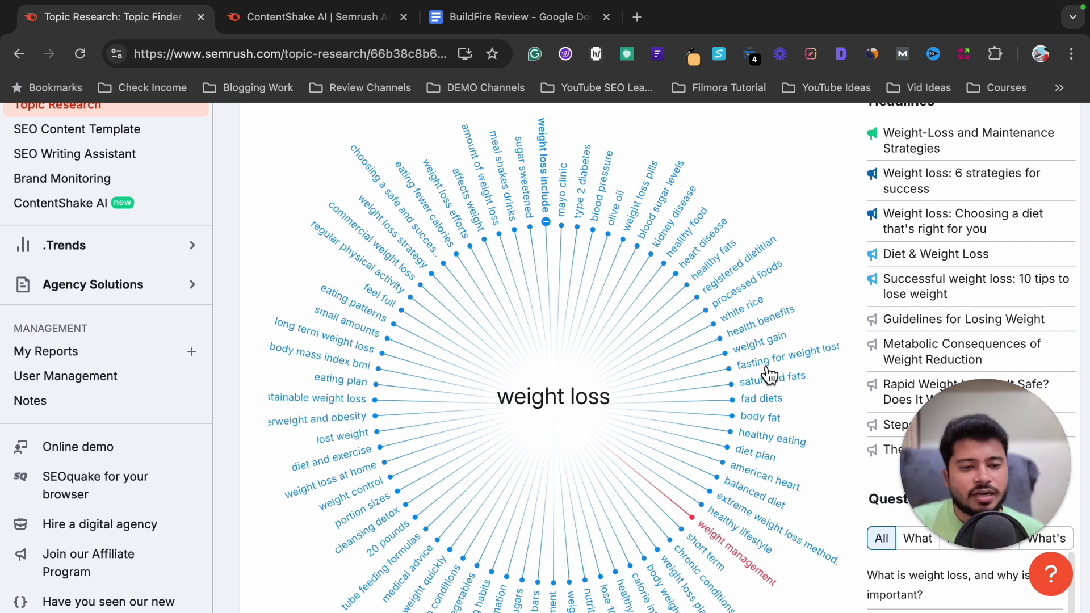
{"action": "left_click", "coordinate": [768, 465]}
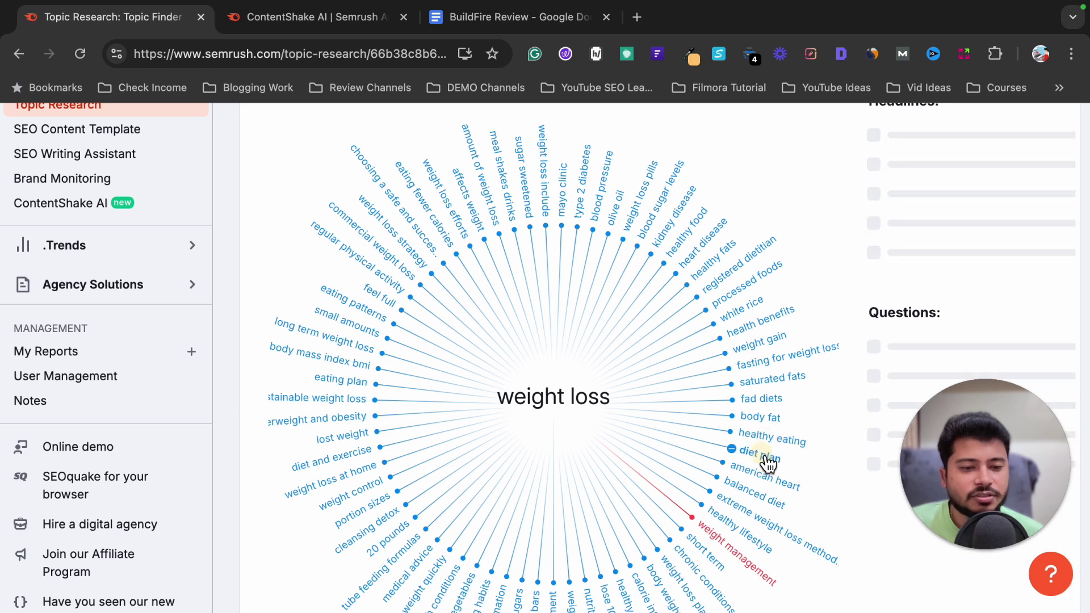
Read through the diet plan headlines from Lose weight down to Best Diets For Weight Loss In 2024.
{"action": "scroll", "coordinate": [888, 308], "scroll_direction": "up", "scroll_amount": 1}
{"action": "scroll", "coordinate": [888, 308], "scroll_direction": "up", "scroll_amount": 1}
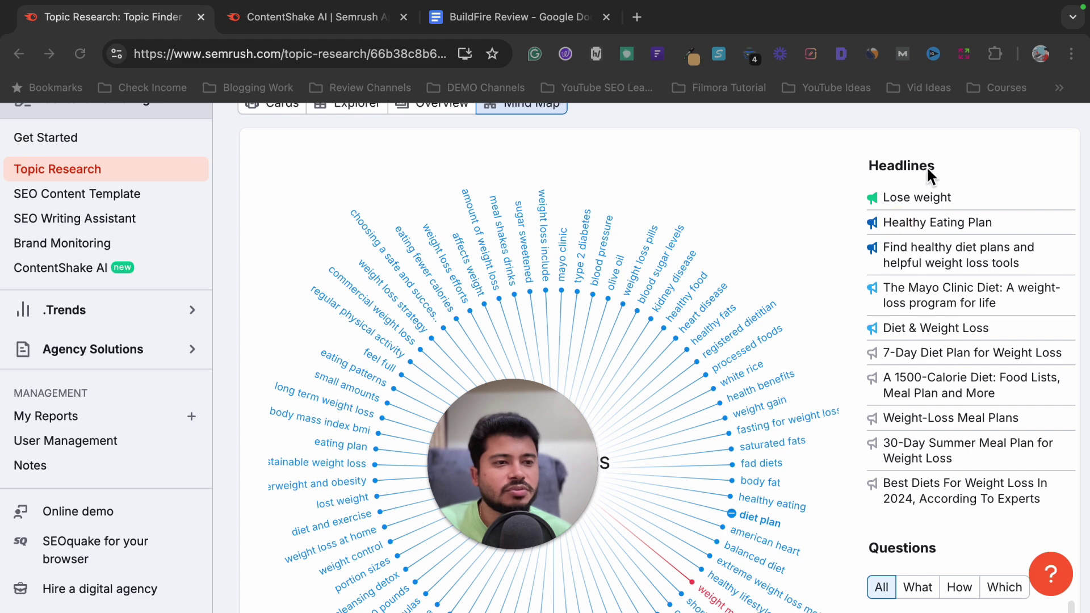
{"action": "scroll", "coordinate": [949, 346], "scroll_direction": "up", "scroll_amount": 1}
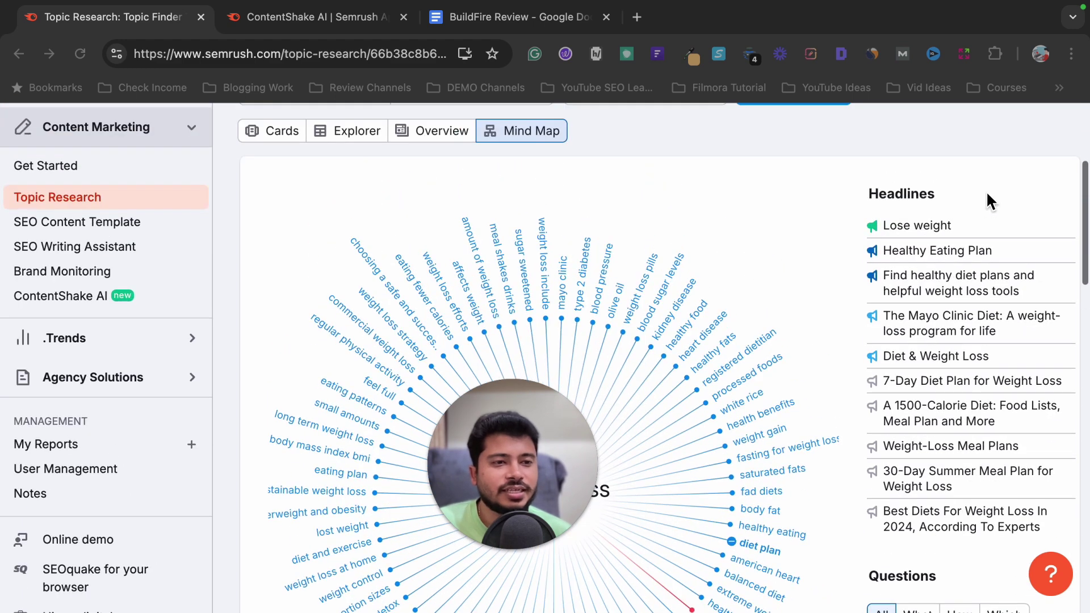
{"action": "scroll", "coordinate": [959, 372], "scroll_direction": "down", "scroll_amount": 4}
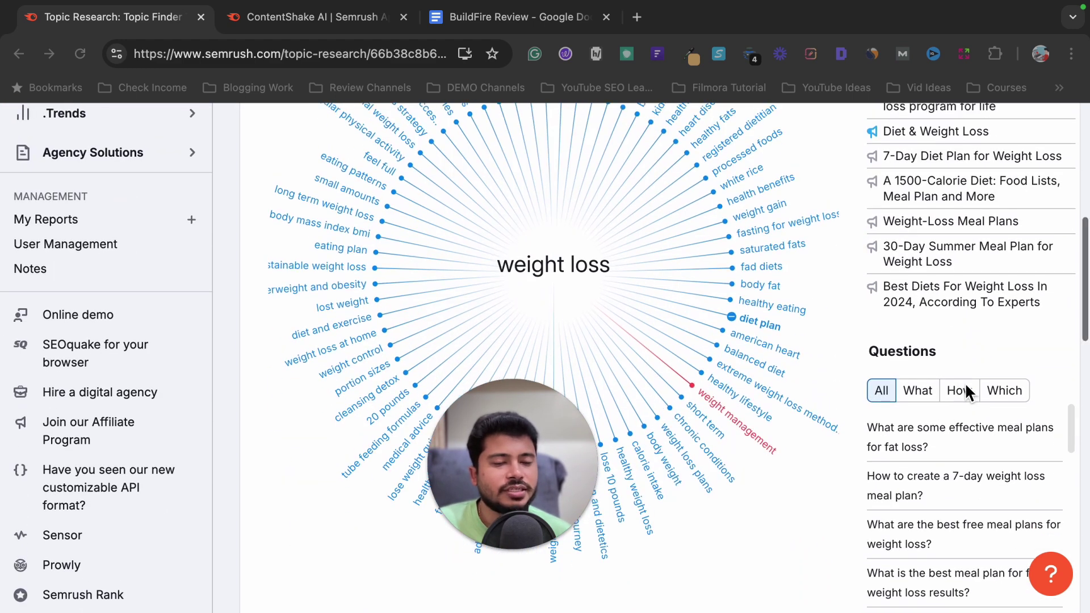
{"action": "scroll", "coordinate": [965, 382], "scroll_direction": "up", "scroll_amount": 3}
{"action": "scroll", "coordinate": [965, 382], "scroll_direction": "down", "scroll_amount": 2}
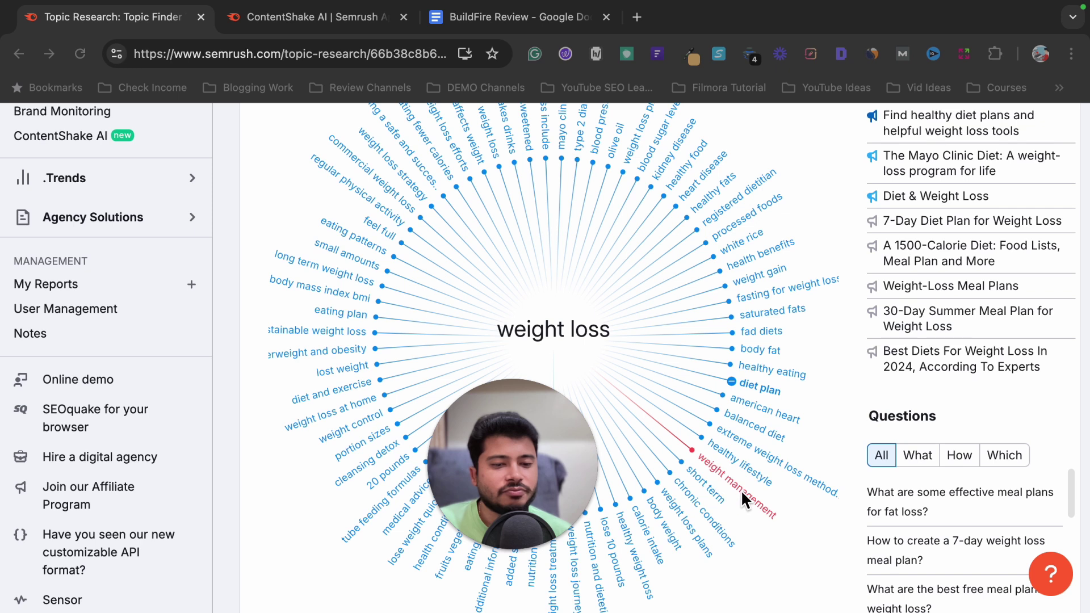
{"action": "scroll", "coordinate": [730, 459], "scroll_direction": "up", "scroll_amount": 1}
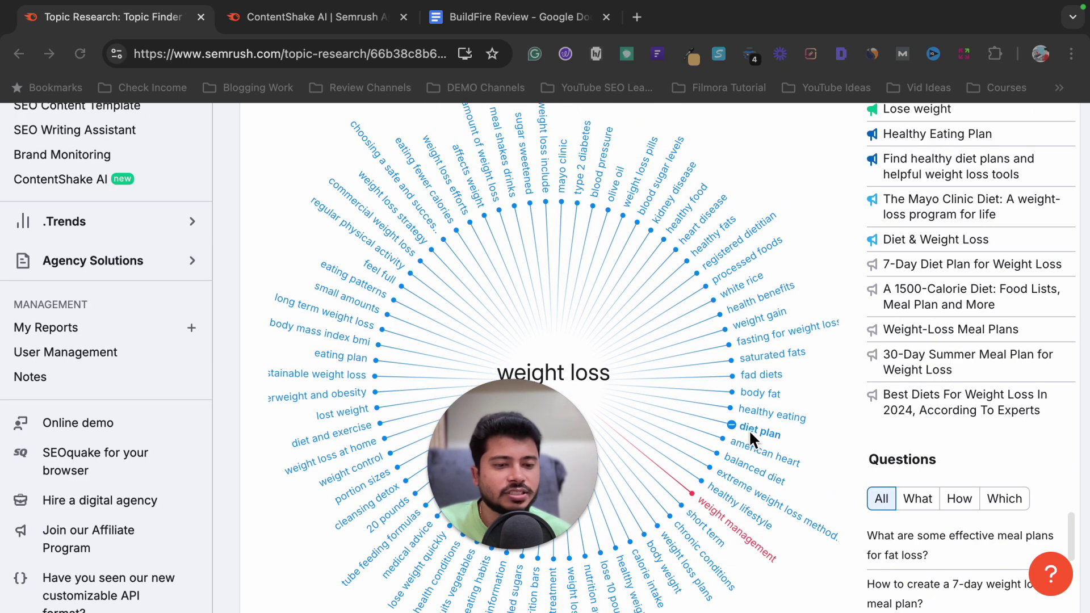
{"action": "scroll", "coordinate": [866, 375], "scroll_direction": "up", "scroll_amount": 3}
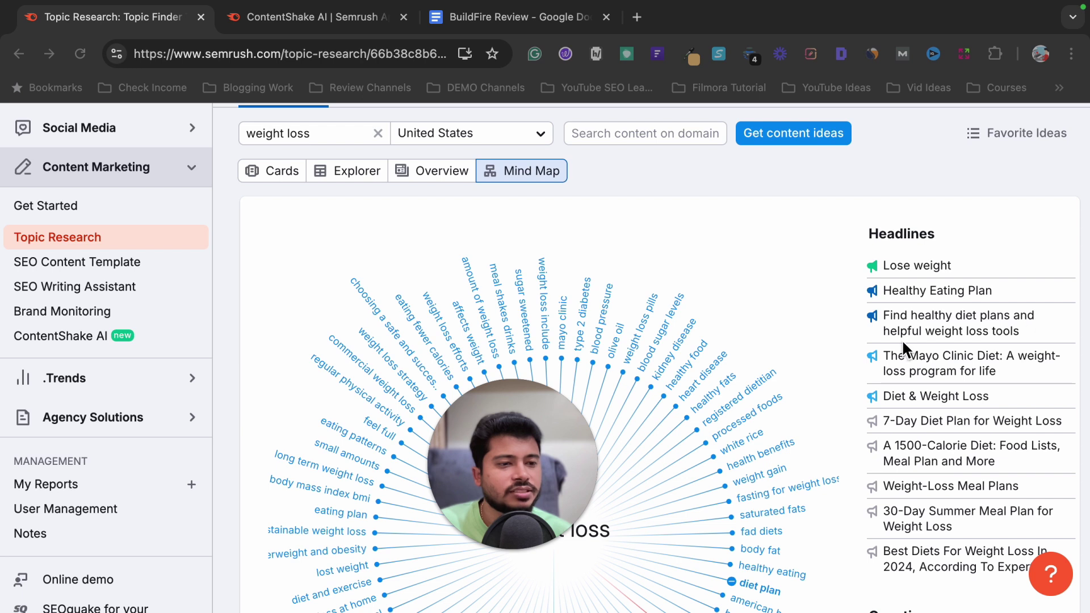
{"action": "scroll", "coordinate": [1020, 335], "scroll_direction": "down", "scroll_amount": 3}
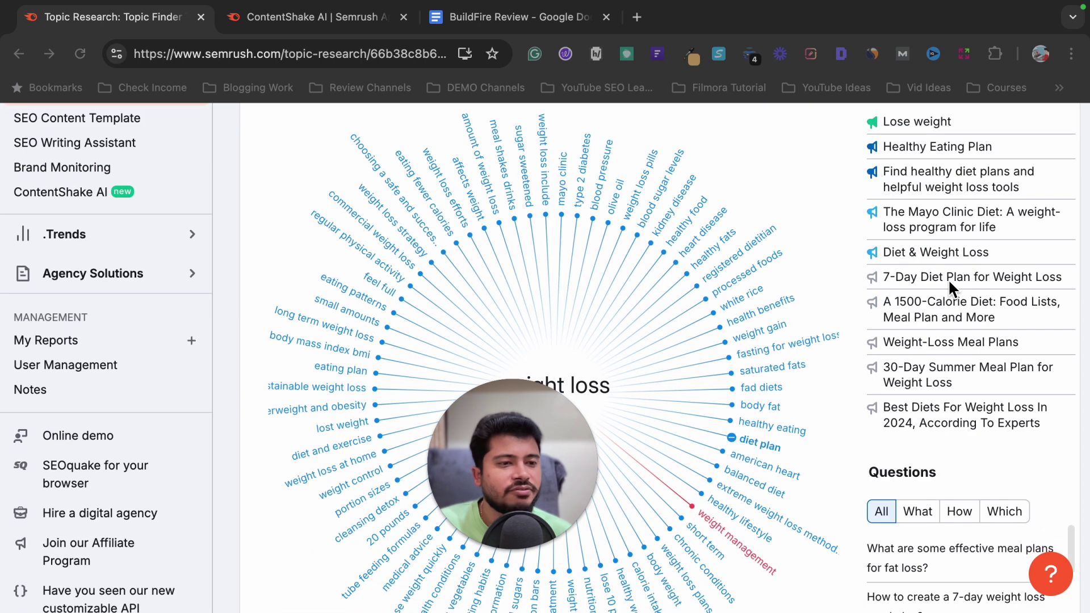
{"action": "scroll", "coordinate": [965, 369], "scroll_direction": "down", "scroll_amount": 1}
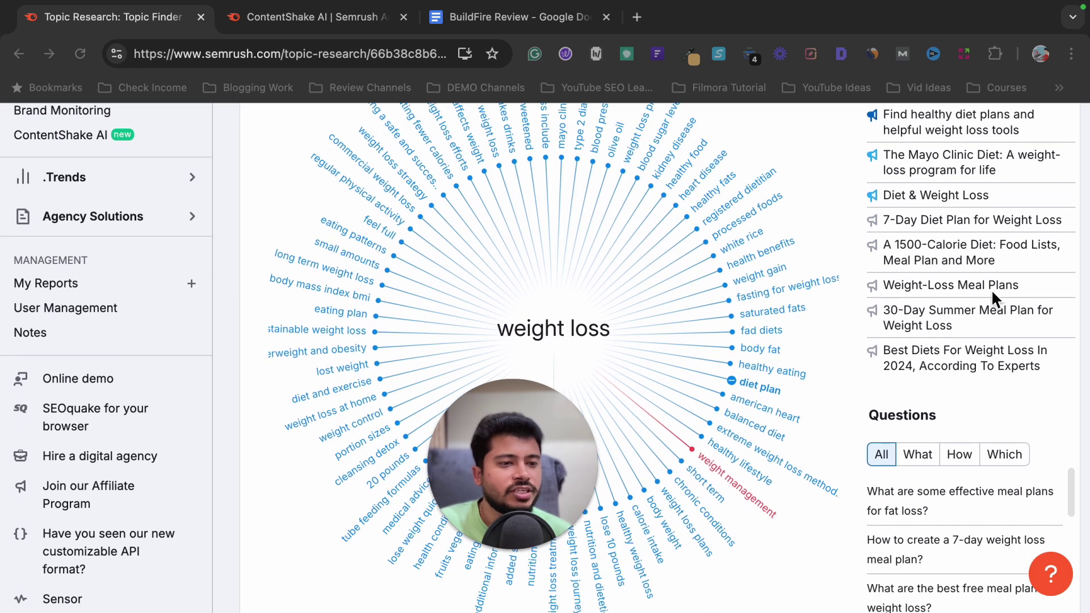
{"action": "scroll", "coordinate": [959, 408], "scroll_direction": "down", "scroll_amount": 1}
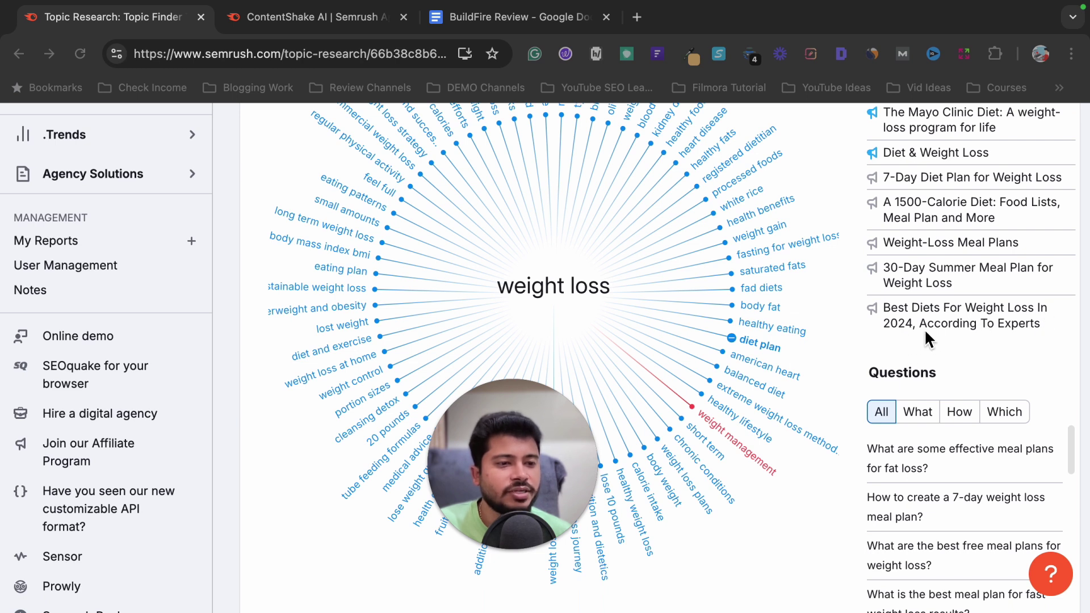
Look over the diet plan questions, filter them by What, How and Which, and return to all questions.
{"action": "scroll", "coordinate": [946, 387], "scroll_direction": "down", "scroll_amount": 3}
{"action": "scroll", "coordinate": [928, 250], "scroll_direction": "up", "scroll_amount": 2}
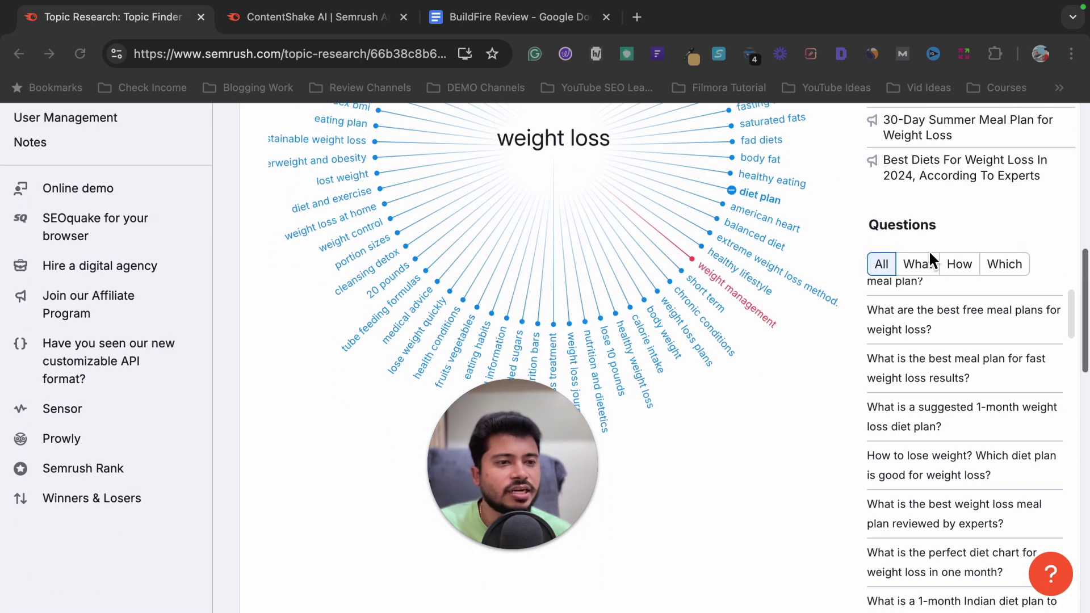
{"action": "scroll", "coordinate": [931, 261], "scroll_direction": "down", "scroll_amount": 3}
{"action": "scroll", "coordinate": [931, 270], "scroll_direction": "up", "scroll_amount": 5}
{"action": "scroll", "coordinate": [930, 267], "scroll_direction": "down", "scroll_amount": 2}
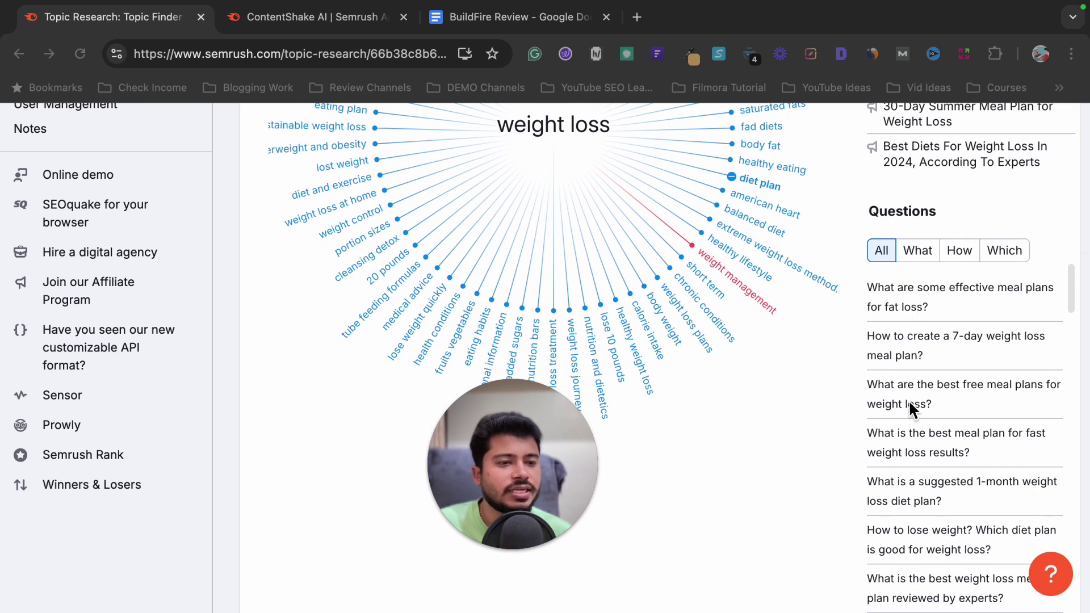
{"action": "left_click", "coordinate": [921, 261]}
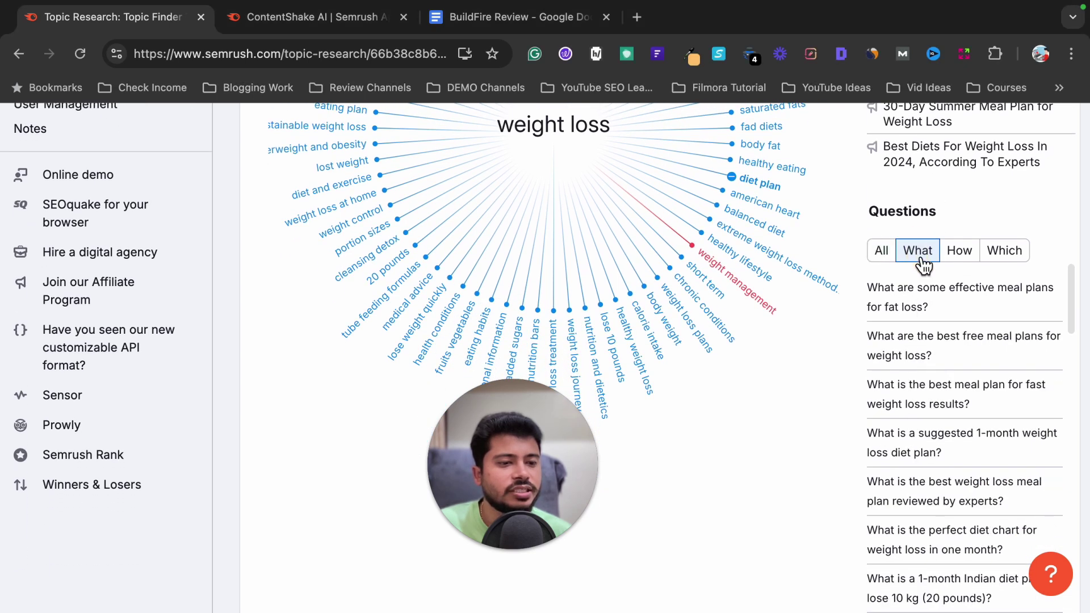
{"action": "left_click", "coordinate": [955, 258]}
{"action": "left_click", "coordinate": [1003, 258]}
{"action": "left_click", "coordinate": [881, 251]}
Read the full list of diet plan questions for possible article ideas.
{"action": "scroll", "coordinate": [910, 402], "scroll_direction": "down", "scroll_amount": 5}
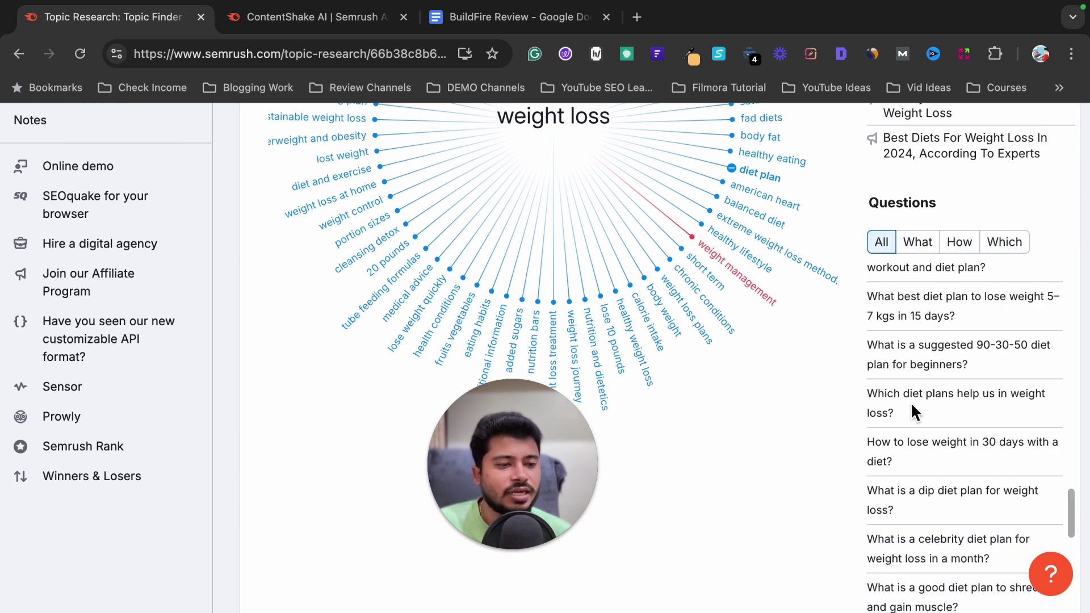
{"action": "scroll", "coordinate": [911, 405], "scroll_direction": "down", "scroll_amount": 4}
{"action": "scroll", "coordinate": [911, 405], "scroll_direction": "up", "scroll_amount": 2}
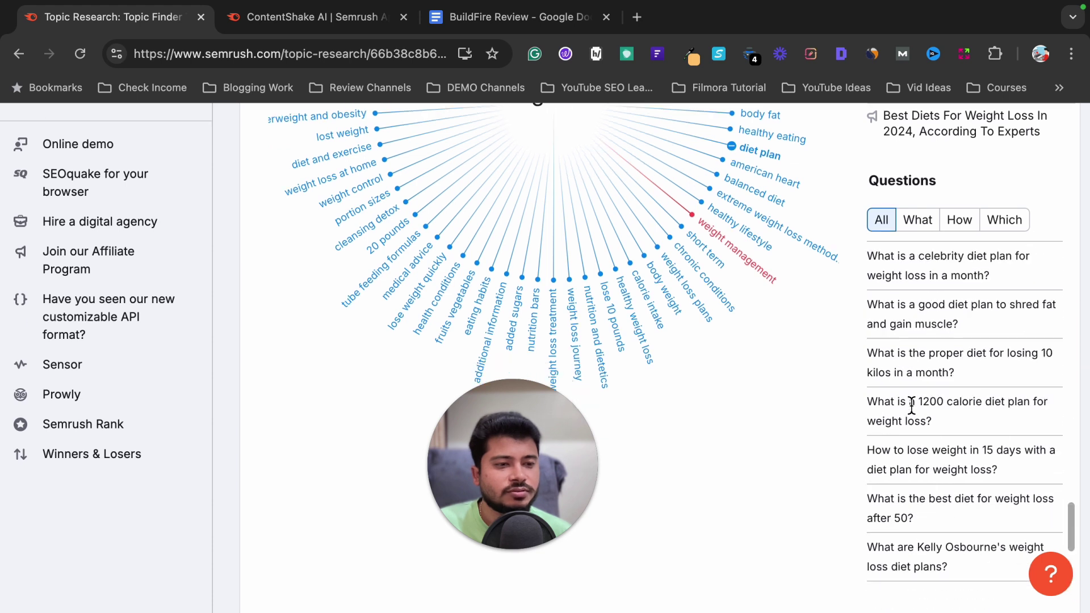
{"action": "scroll", "coordinate": [910, 405], "scroll_direction": "up", "scroll_amount": 5}
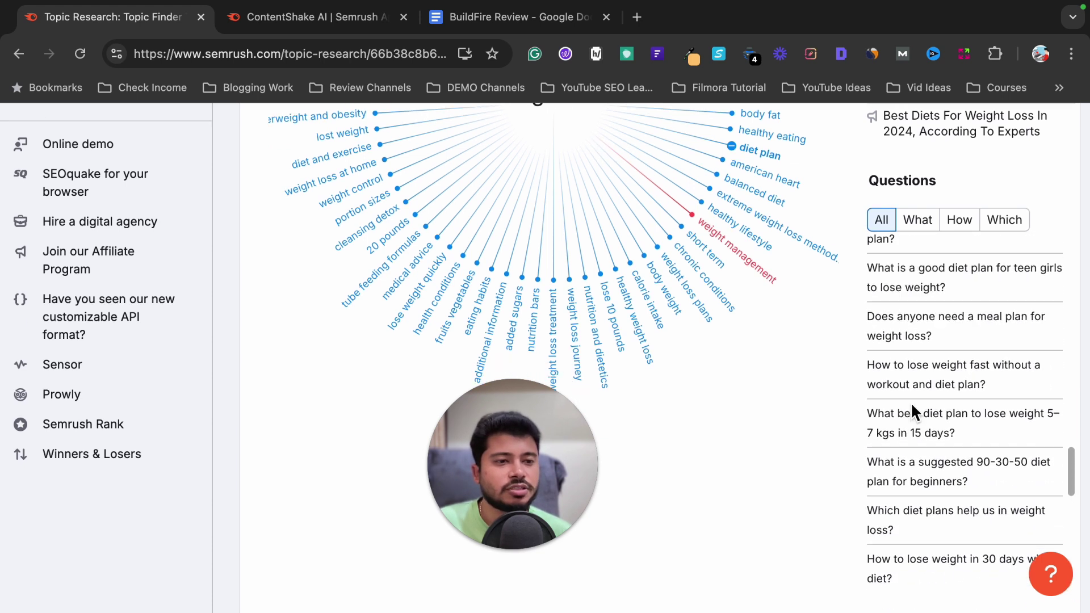
{"action": "scroll", "coordinate": [924, 507], "scroll_direction": "up", "scroll_amount": 8}
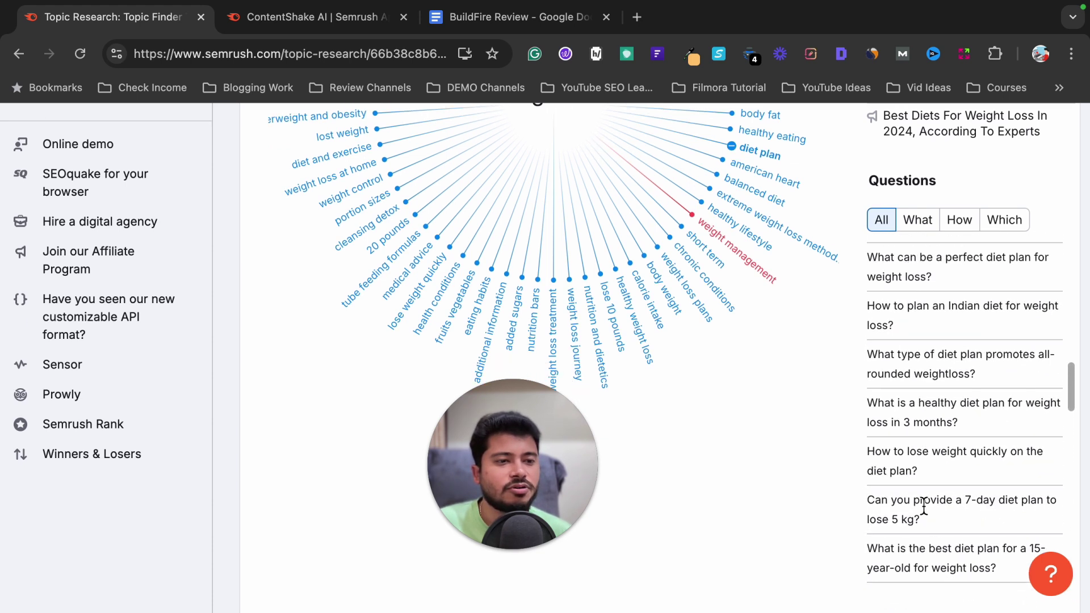
{"action": "scroll", "coordinate": [789, 485], "scroll_direction": "up", "scroll_amount": 1}
Open the SEO Content Template tool from the Content Marketing tools.
{"action": "scroll", "coordinate": [789, 485], "scroll_direction": "up", "scroll_amount": 10}
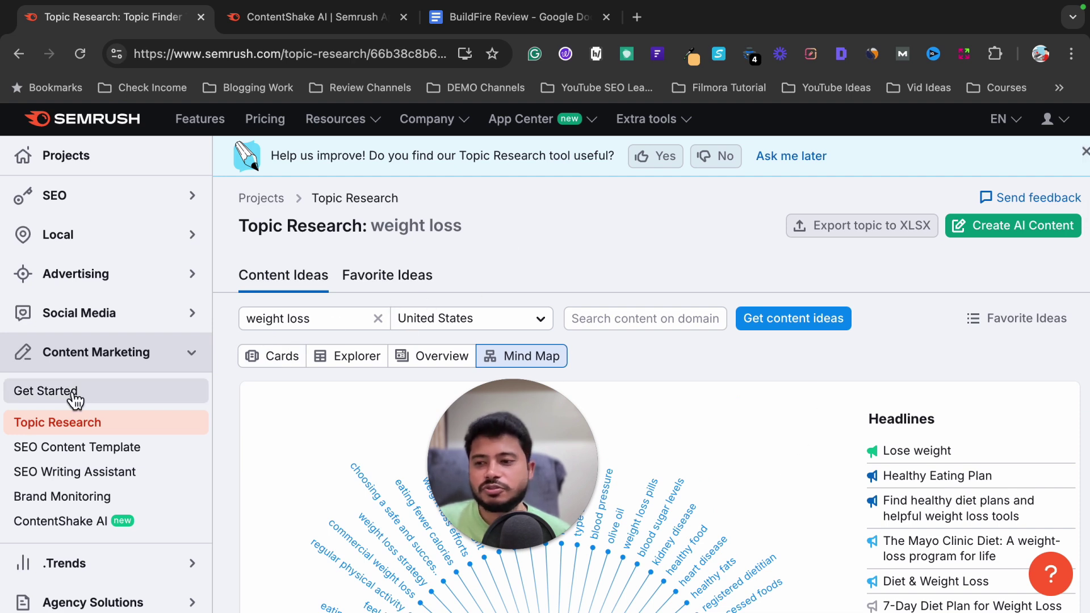
{"action": "scroll", "coordinate": [85, 401], "scroll_direction": "down", "scroll_amount": 2}
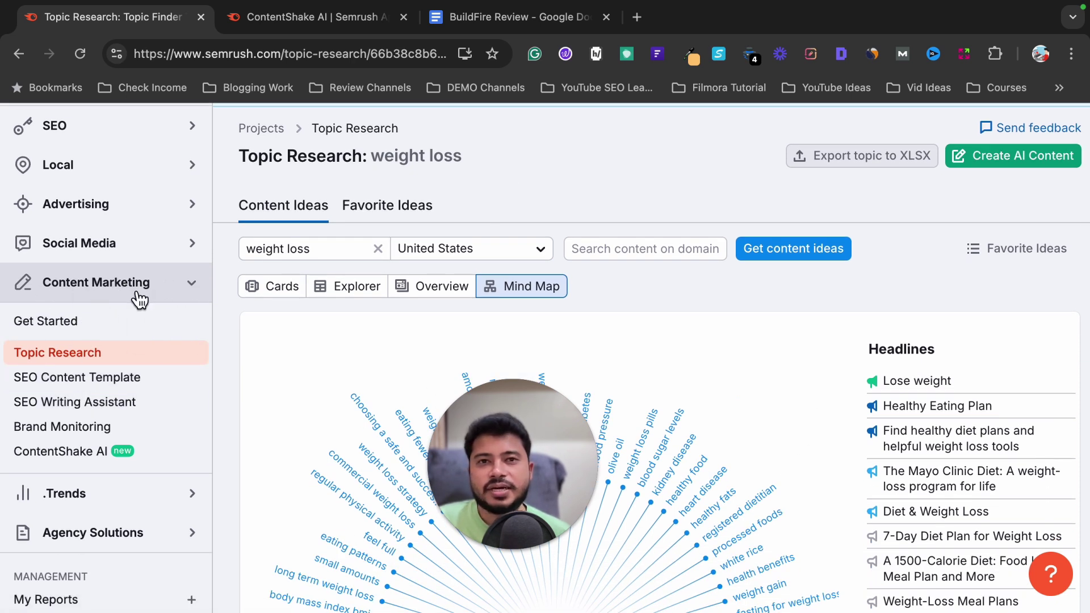
{"action": "scroll", "coordinate": [141, 374], "scroll_direction": "down", "scroll_amount": 1}
{"action": "scroll", "coordinate": [141, 388], "scroll_direction": "down", "scroll_amount": 1}
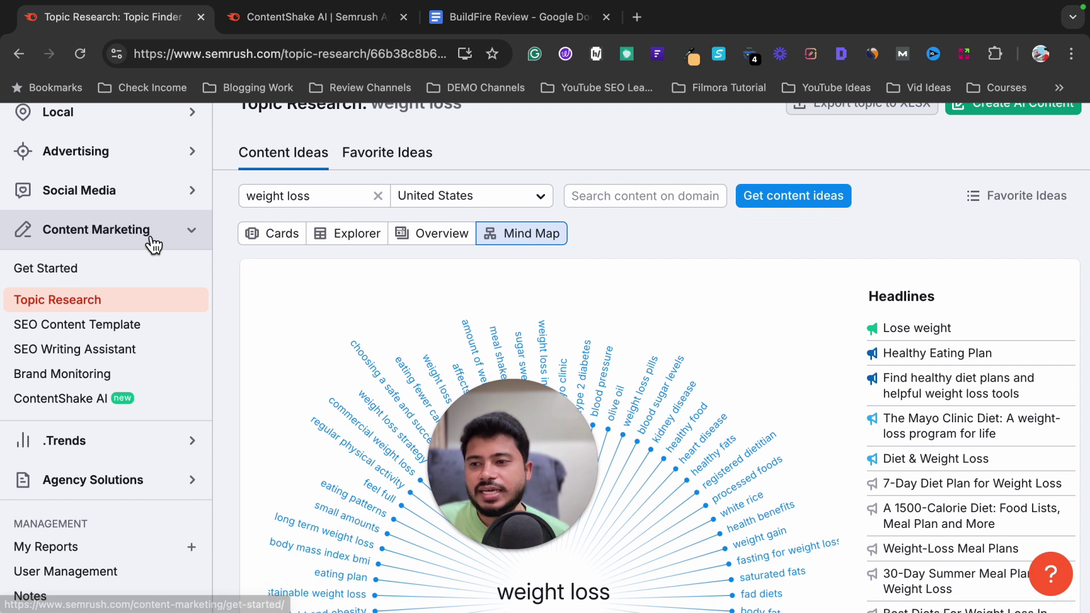
{"action": "left_click", "coordinate": [53, 335]}
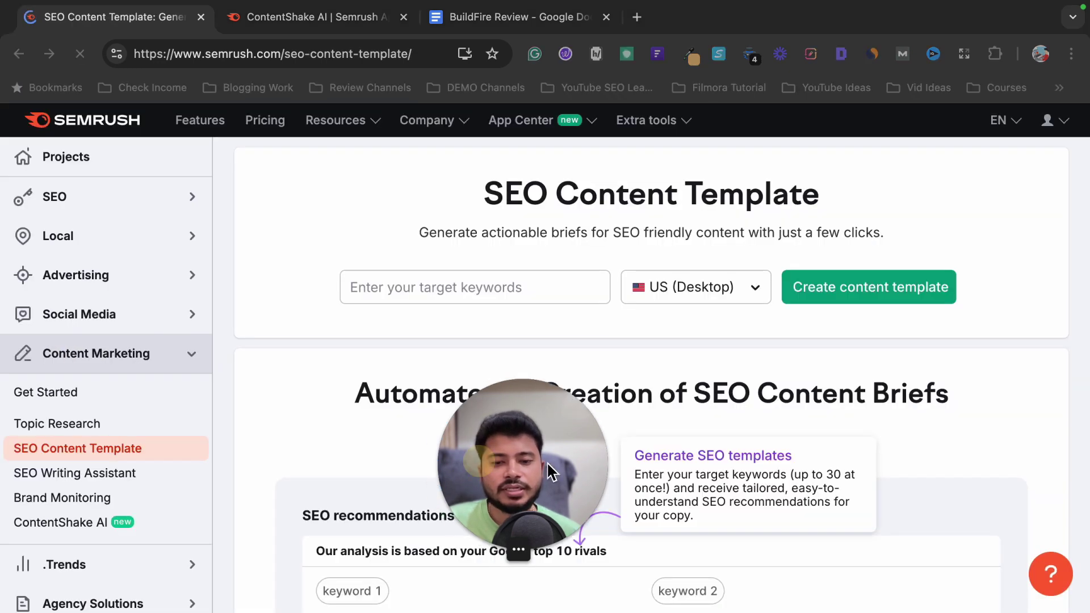
{"action": "left_click_drag", "start_coordinate": [547, 461], "coordinate": [1047, 458]}
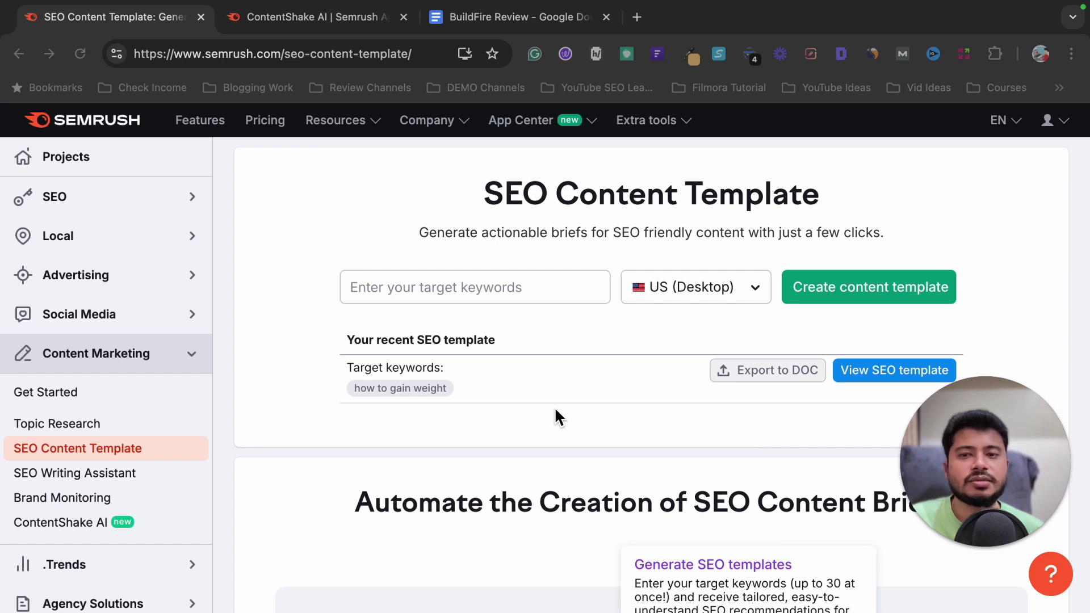
Enter "how to lose weight without exercise" as the target keyword for a new content template.
{"action": "scroll", "coordinate": [601, 423], "scroll_direction": "down", "scroll_amount": 1}
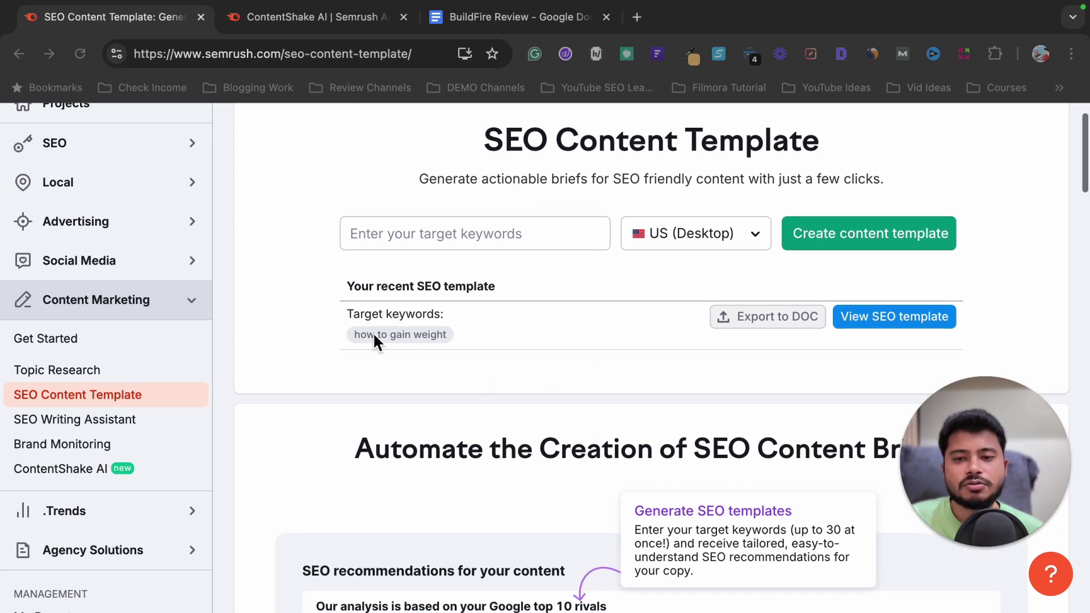
{"action": "left_click", "coordinate": [389, 230]}
{"action": "type", "text": "how to gain wegiht"}
{"action": "key", "text": "ctrl+a"}
{"action": "type", "text": "how to lose weight without exerice"}
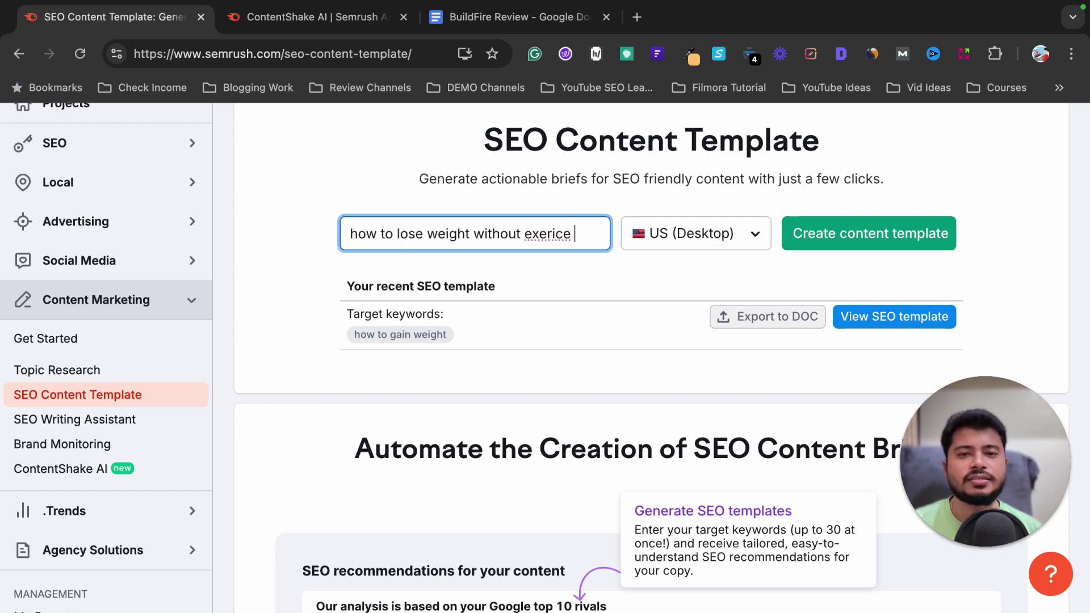
{"action": "key", "text": "BackSpace"}
{"action": "key", "text": "BackSpace"}
{"action": "key", "text": "BackSpace"}
{"action": "type", "text": "cise"}
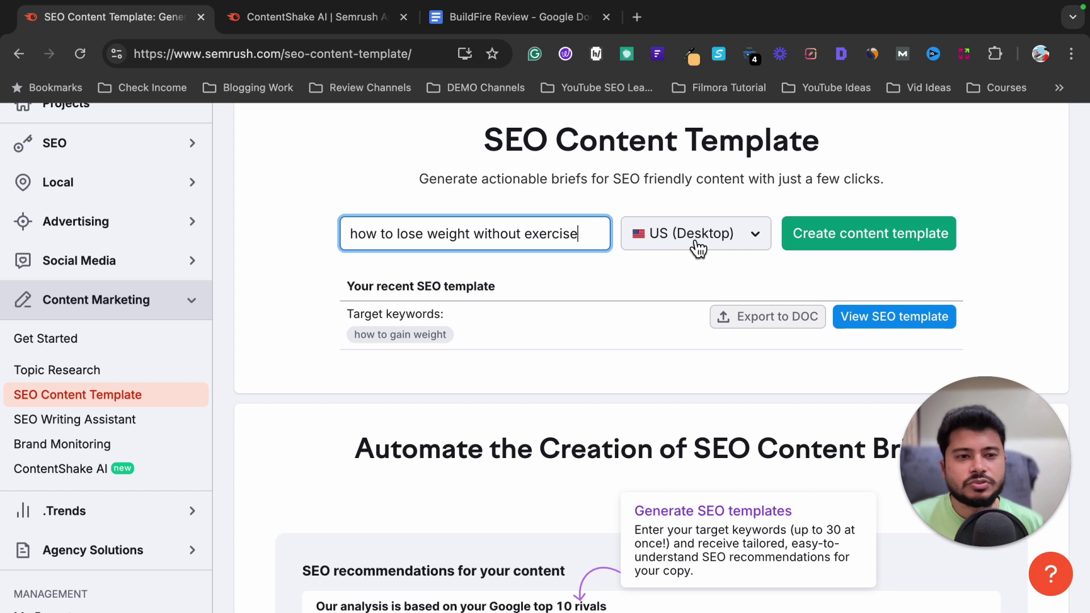
Open the recent SEO template for "how to gain weight" and review its Google rivals and key recommendations.
{"action": "left_click_drag", "start_coordinate": [349, 339], "coordinate": [530, 335]}
{"action": "left_click", "coordinate": [862, 318]}
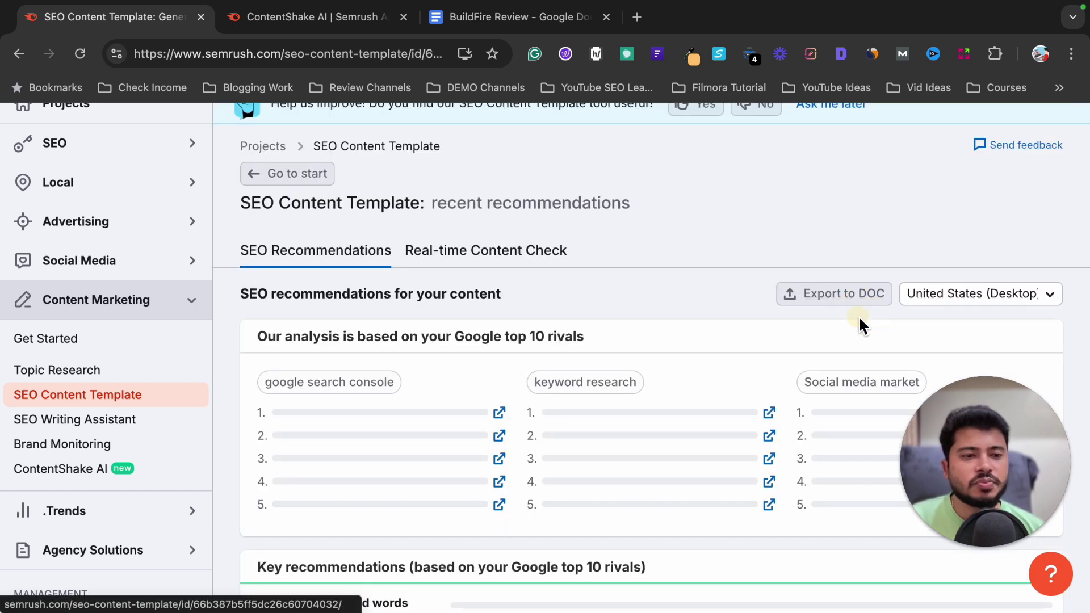
{"action": "scroll", "coordinate": [614, 300], "scroll_direction": "down", "scroll_amount": 3}
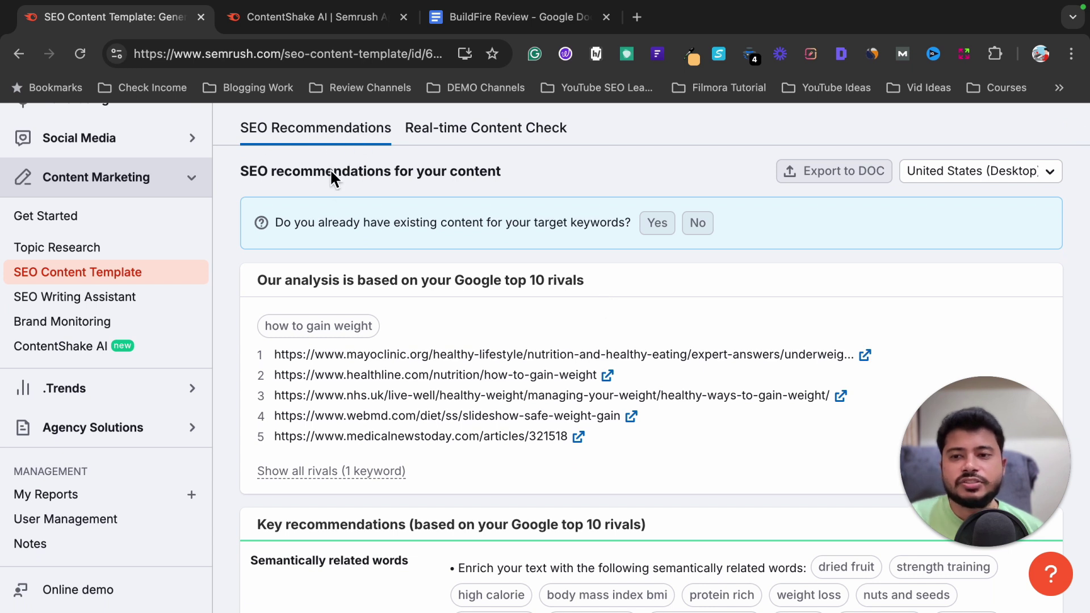
{"action": "scroll", "coordinate": [408, 243], "scroll_direction": "down", "scroll_amount": 2}
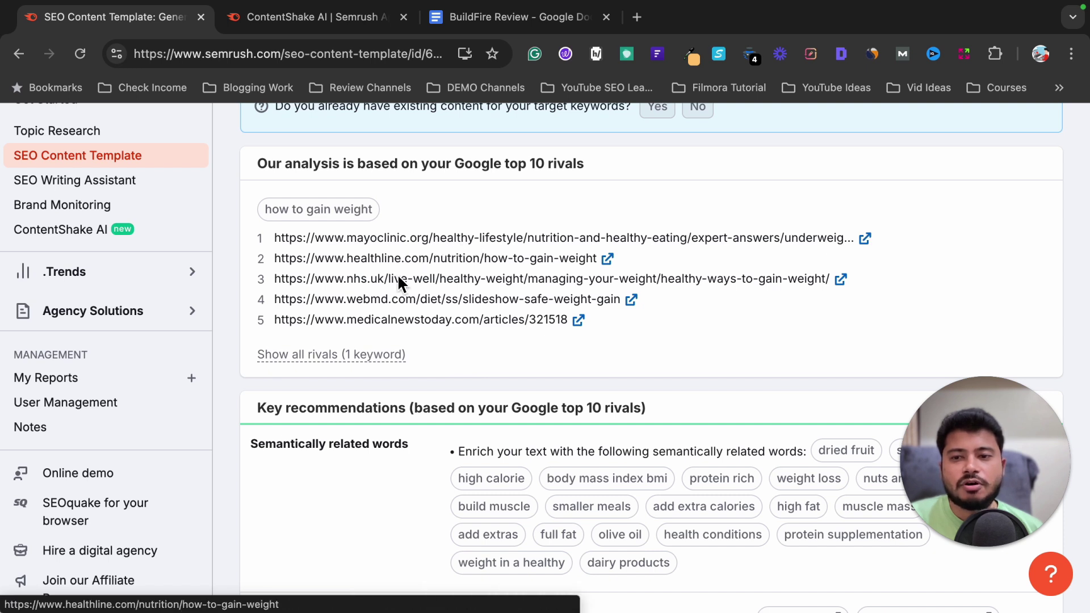
Review the semantically related words in the key recommendations for "how to gain weight".
{"action": "scroll", "coordinate": [393, 330], "scroll_direction": "down", "scroll_amount": 2}
{"action": "scroll", "coordinate": [393, 331], "scroll_direction": "down", "scroll_amount": 2}
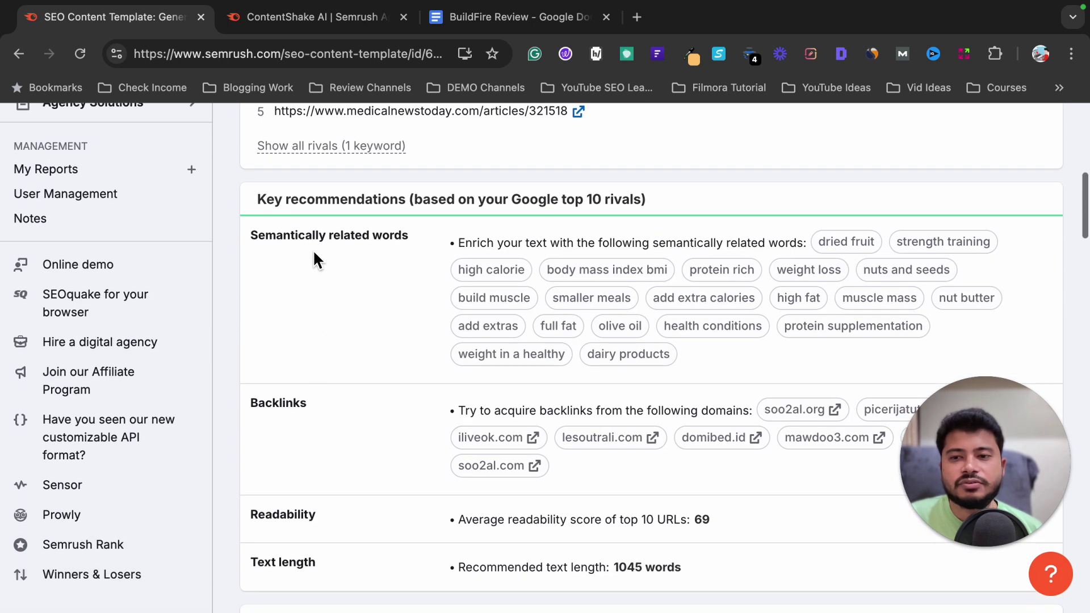
{"action": "left_click_drag", "start_coordinate": [276, 236], "coordinate": [413, 236]}
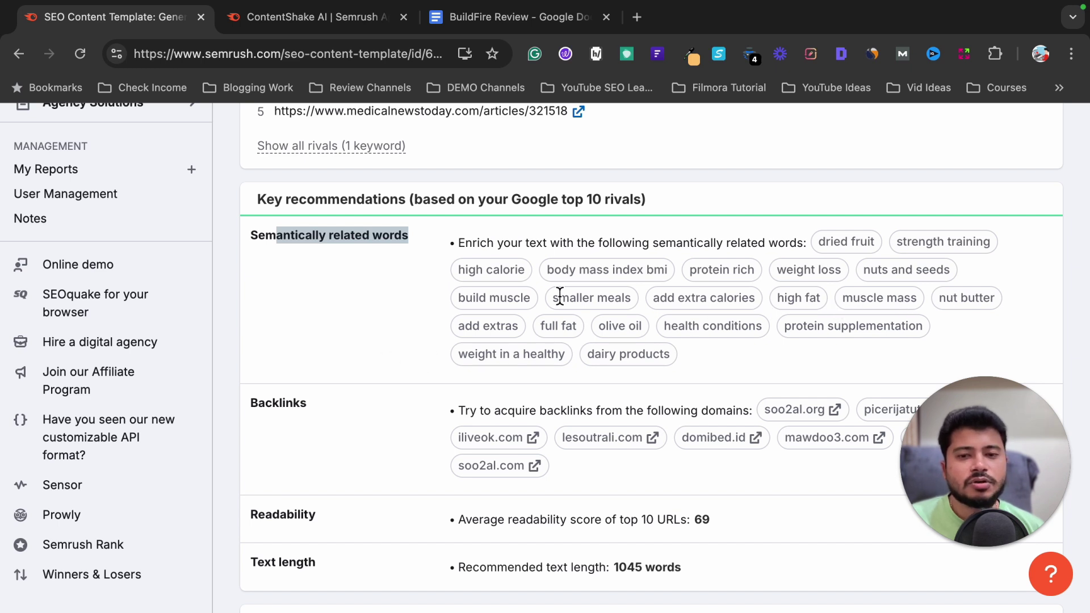
{"action": "left_click", "coordinate": [275, 236]}
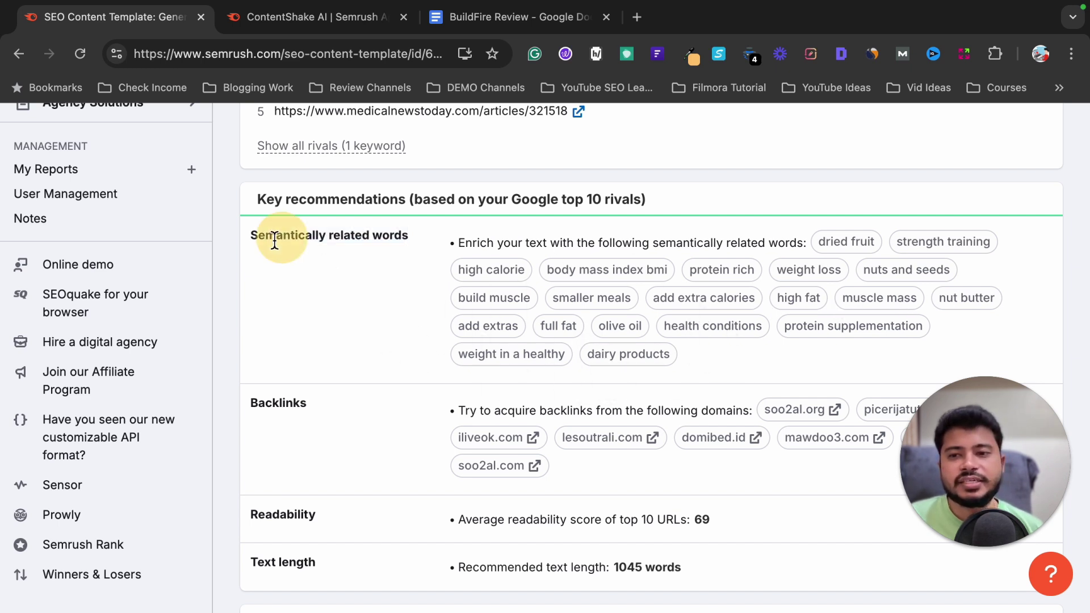
{"action": "left_click_drag", "start_coordinate": [253, 236], "coordinate": [414, 238]}
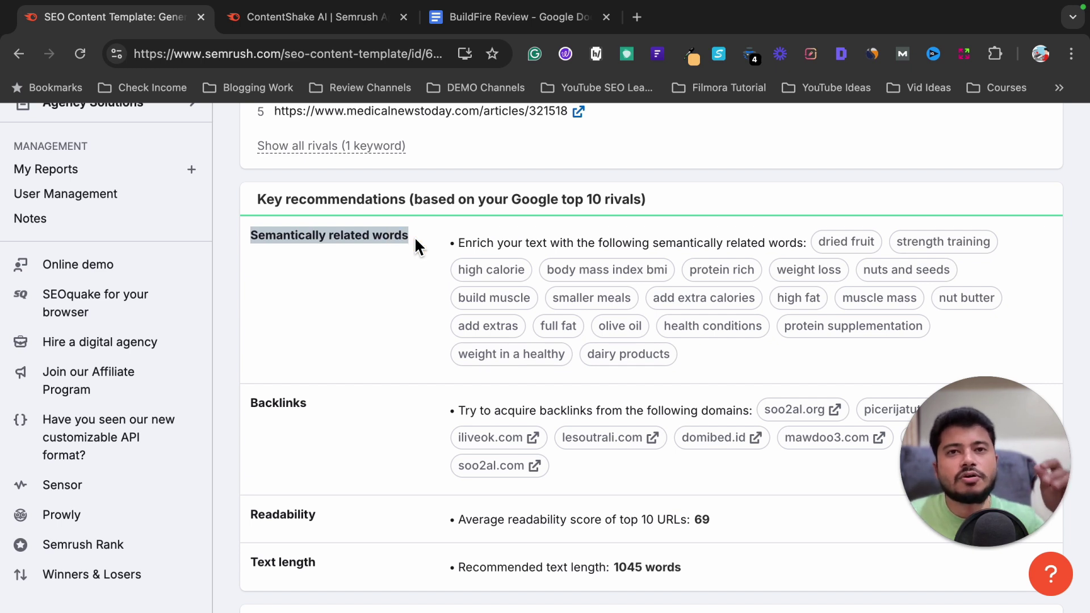
Check the recommended backlink domains, readability score and text length in the key recommendations.
{"action": "scroll", "coordinate": [295, 261], "scroll_direction": "down", "scroll_amount": 3}
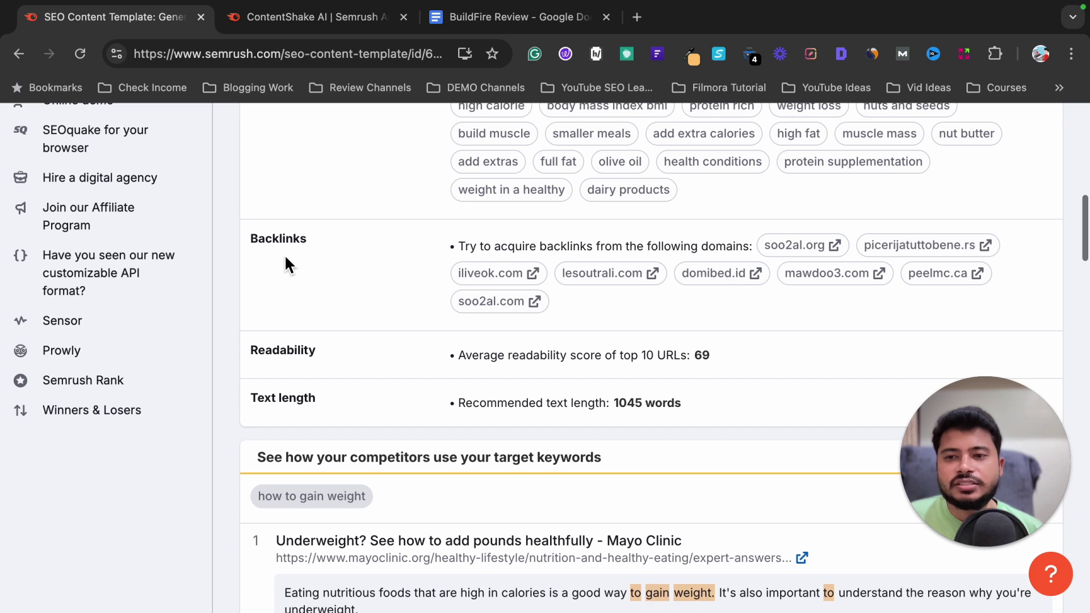
{"action": "scroll", "coordinate": [284, 254], "scroll_direction": "down", "scroll_amount": 2}
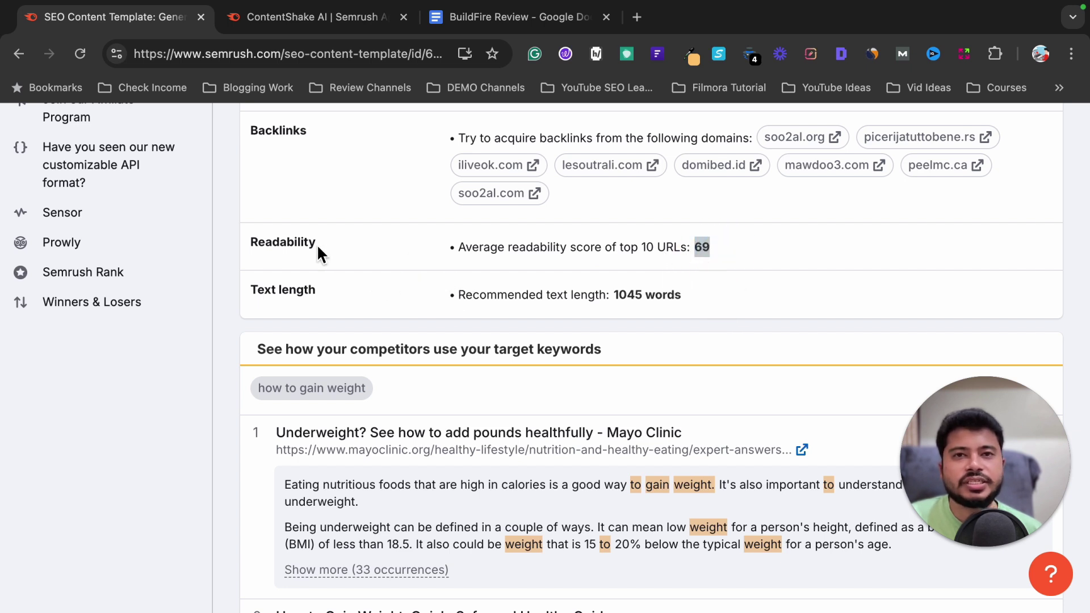
{"action": "scroll", "coordinate": [299, 288], "scroll_direction": "down", "scroll_amount": 1}
{"action": "left_click", "coordinate": [265, 251]}
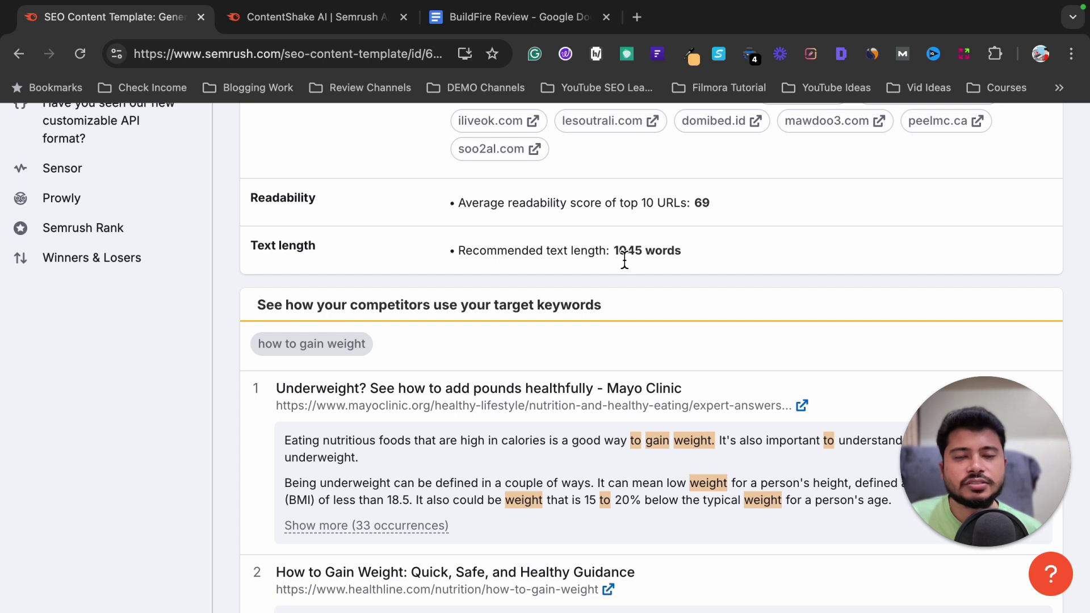
{"action": "scroll", "coordinate": [473, 292], "scroll_direction": "down", "scroll_amount": 1}
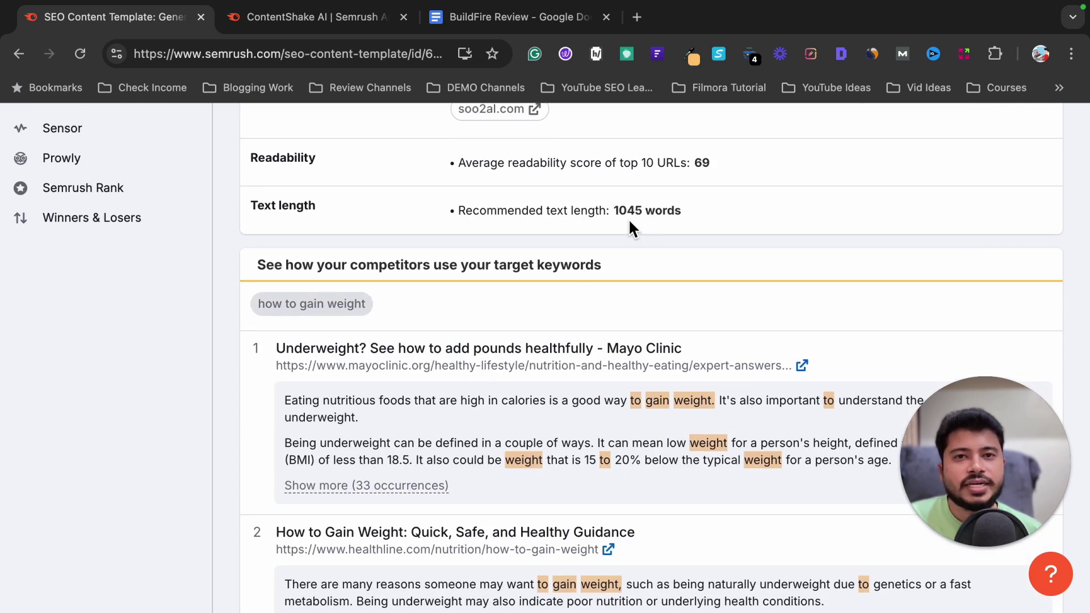
View all target keyword occurrences in the top-ranked Mayo Clinic article, reading it to the end, and close it.
{"action": "scroll", "coordinate": [576, 260], "scroll_direction": "down", "scroll_amount": 2}
{"action": "scroll", "coordinate": [574, 262], "scroll_direction": "down", "scroll_amount": 2}
{"action": "scroll", "coordinate": [573, 257], "scroll_direction": "up", "scroll_amount": 2}
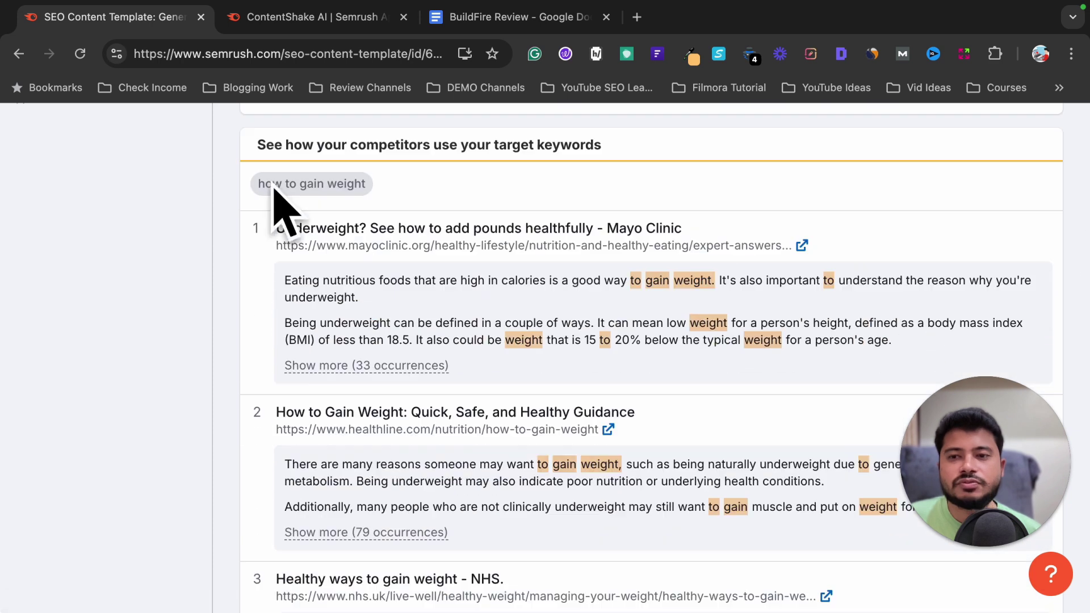
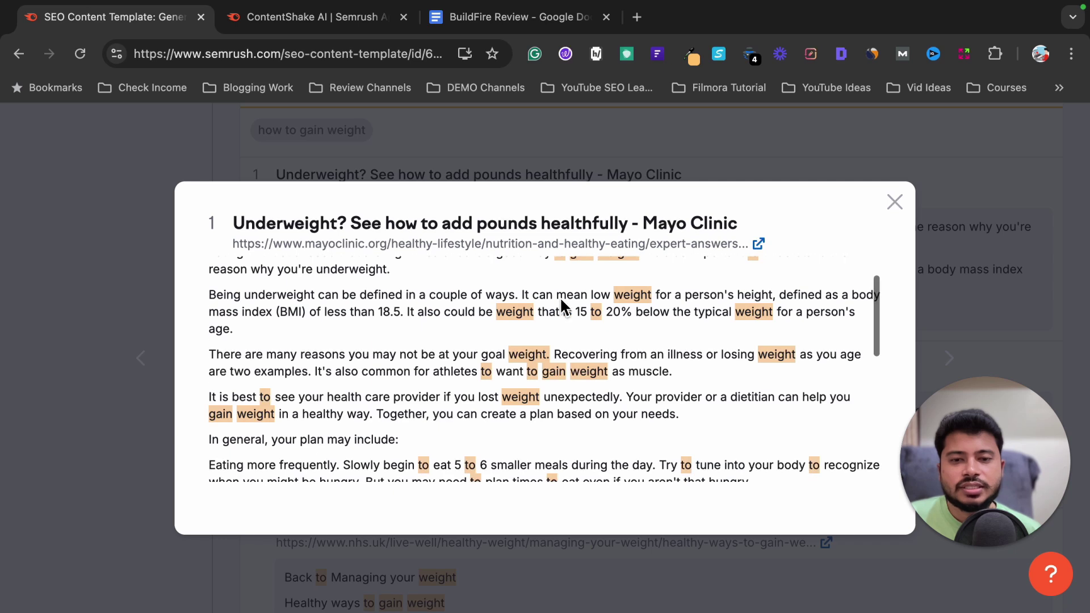
{"action": "scroll", "coordinate": [685, 360], "scroll_direction": "down", "scroll_amount": 10}
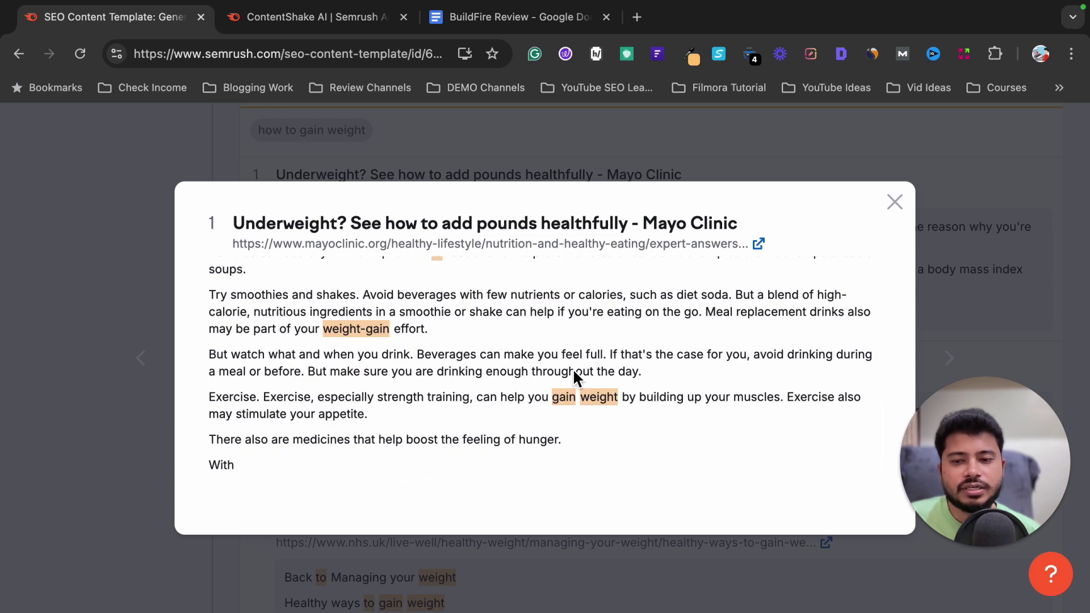
{"action": "scroll", "coordinate": [511, 361], "scroll_direction": "up", "scroll_amount": 12}
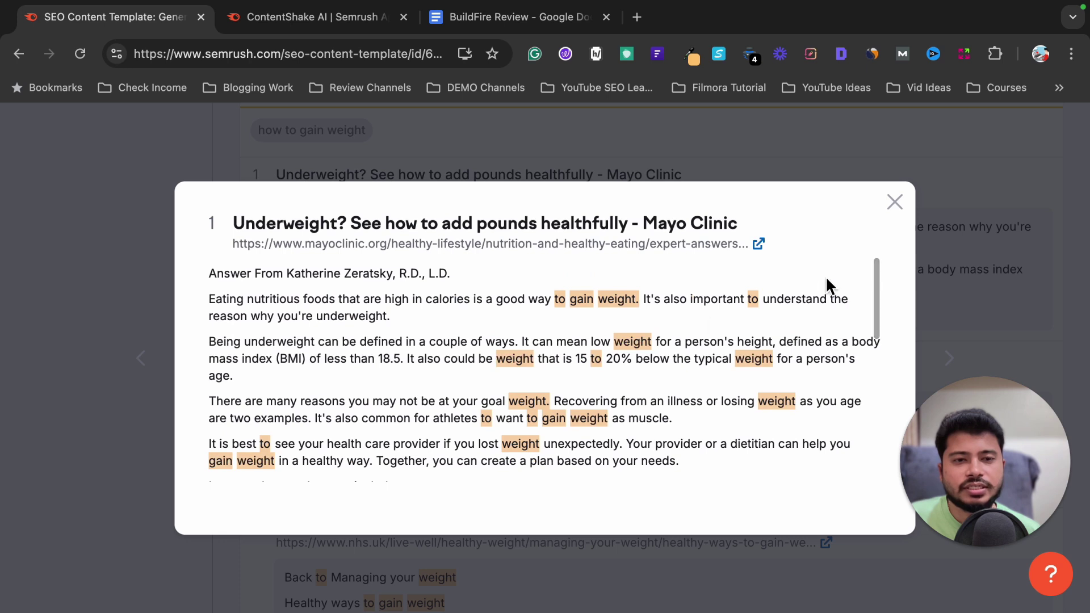
{"action": "left_click", "coordinate": [895, 203]}
Show all target keyword occurrences in the second-ranked Healthline article, read through them and close the view.
{"action": "scroll", "coordinate": [483, 357], "scroll_direction": "down", "scroll_amount": 2}
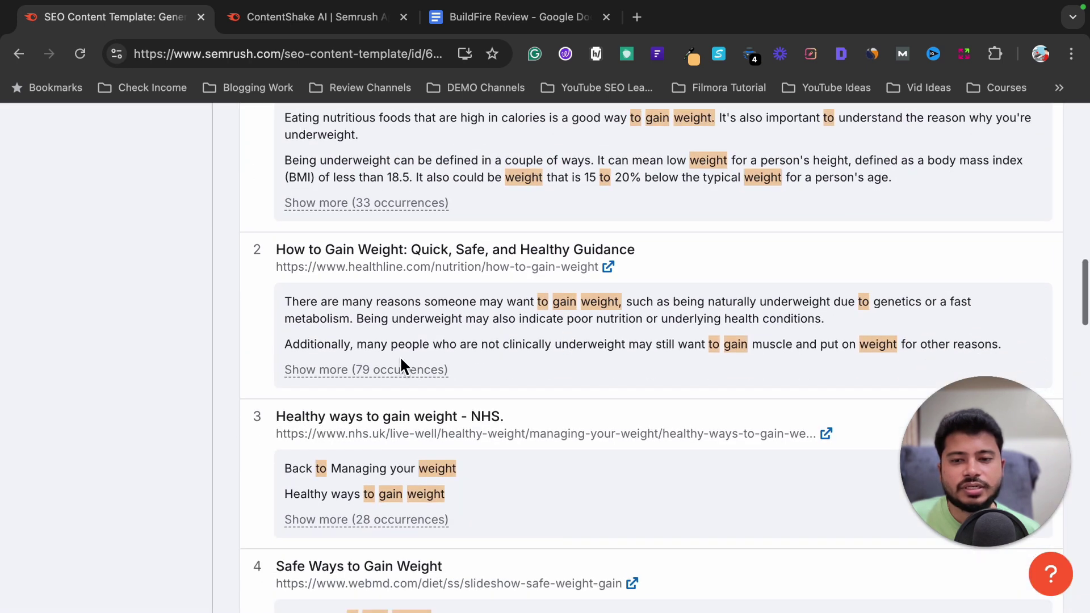
{"action": "left_click", "coordinate": [378, 379]}
{"action": "scroll", "coordinate": [580, 370], "scroll_direction": "down", "scroll_amount": 4}
{"action": "scroll", "coordinate": [580, 370], "scroll_direction": "down", "scroll_amount": 3}
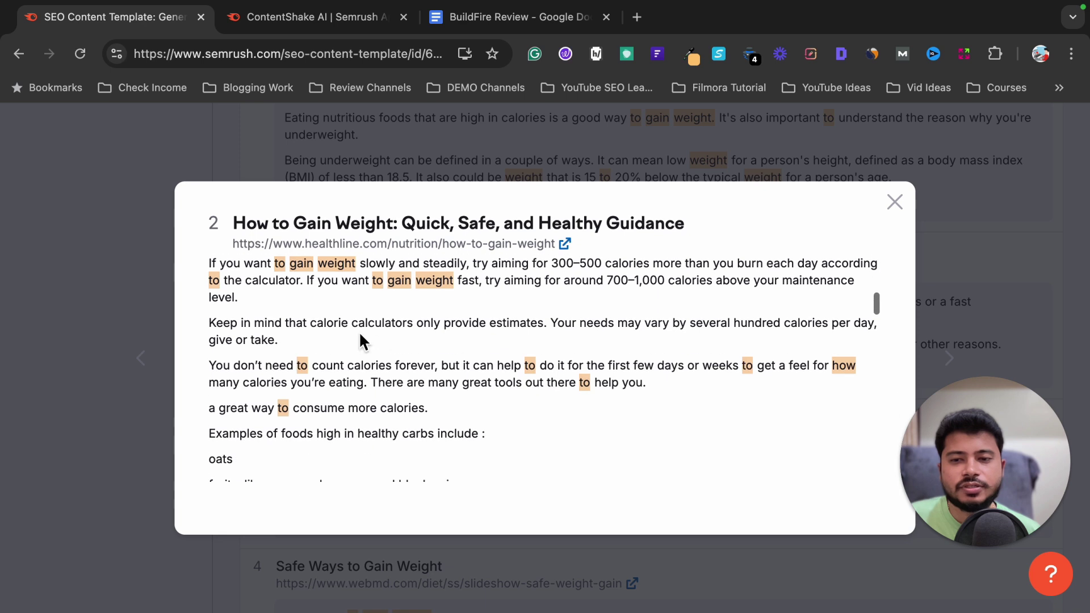
{"action": "scroll", "coordinate": [567, 386], "scroll_direction": "down", "scroll_amount": 10}
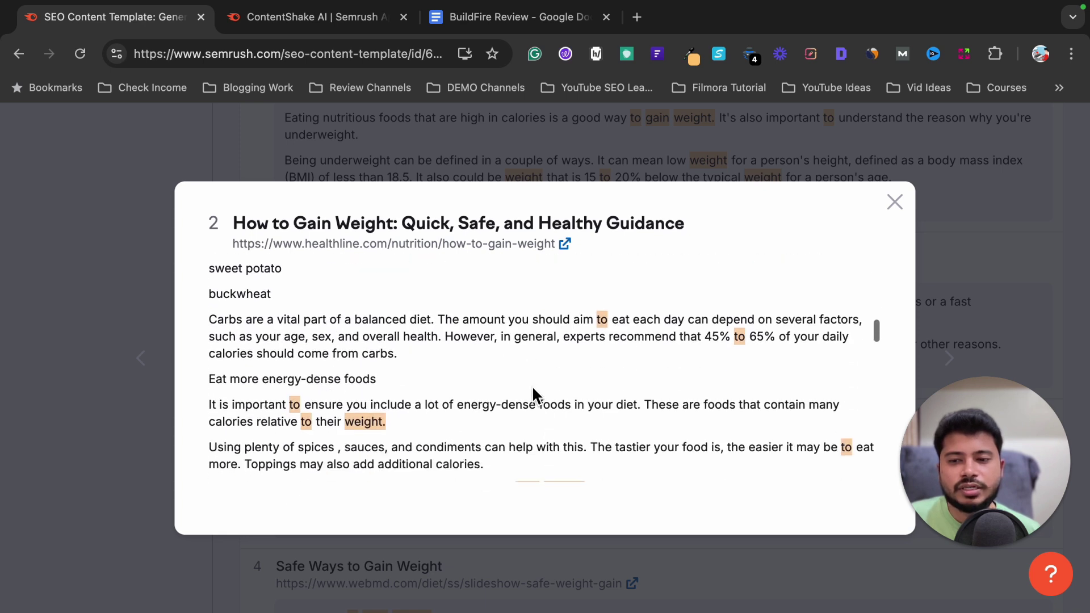
{"action": "scroll", "coordinate": [636, 363], "scroll_direction": "down", "scroll_amount": 2}
{"action": "left_click", "coordinate": [894, 202]}
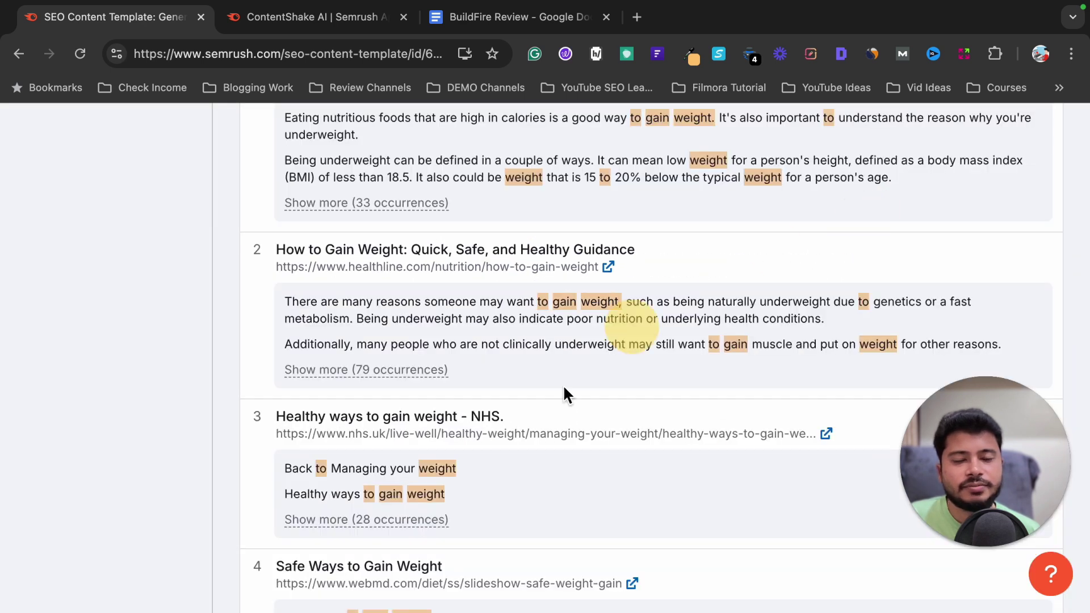
Review the basic recommendations for the page title, meta description, H1 and text.
{"action": "scroll", "coordinate": [563, 386], "scroll_direction": "down", "scroll_amount": 10}
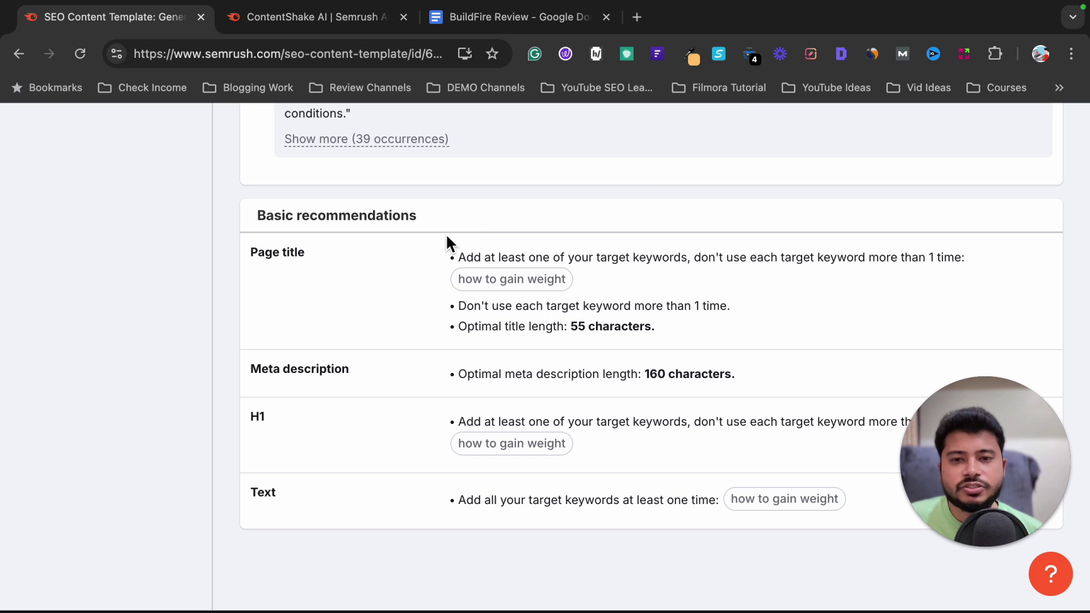
{"action": "left_click_drag", "start_coordinate": [457, 288], "coordinate": [593, 279]}
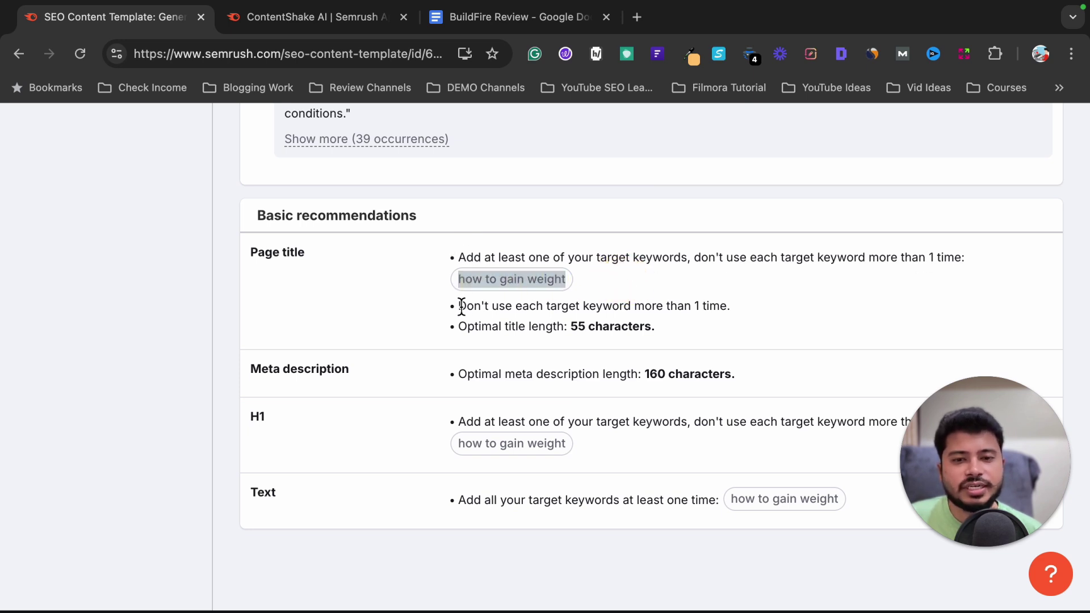
{"action": "scroll", "coordinate": [586, 265], "scroll_direction": "down", "scroll_amount": 1}
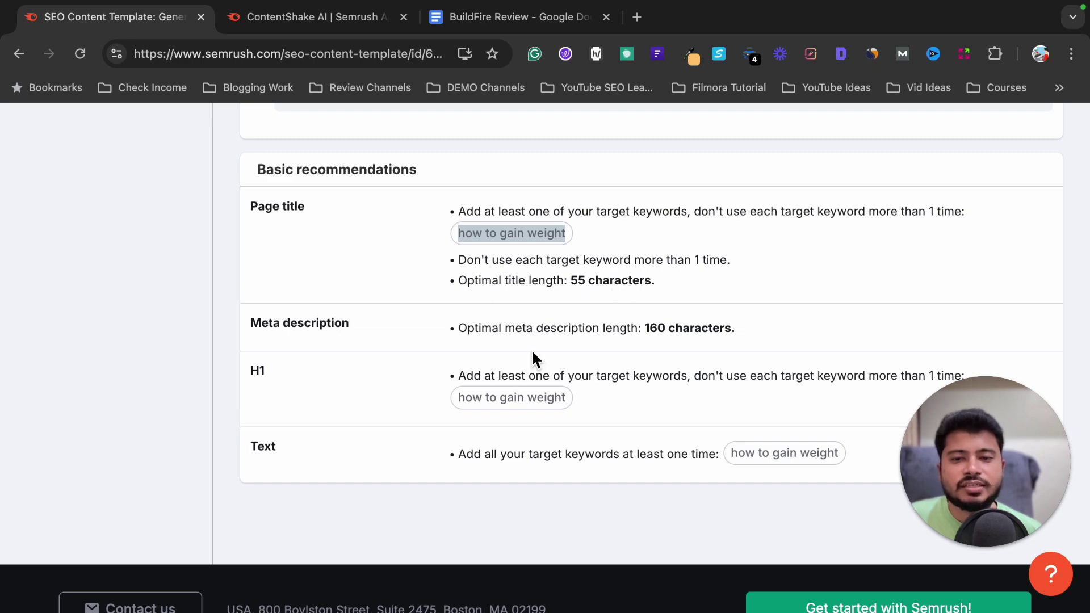
{"action": "scroll", "coordinate": [531, 349], "scroll_direction": "down", "scroll_amount": 1}
Return to the key recommendations and recheck semantically related words, readability and text length.
{"action": "scroll", "coordinate": [471, 374], "scroll_direction": "up", "scroll_amount": 20}
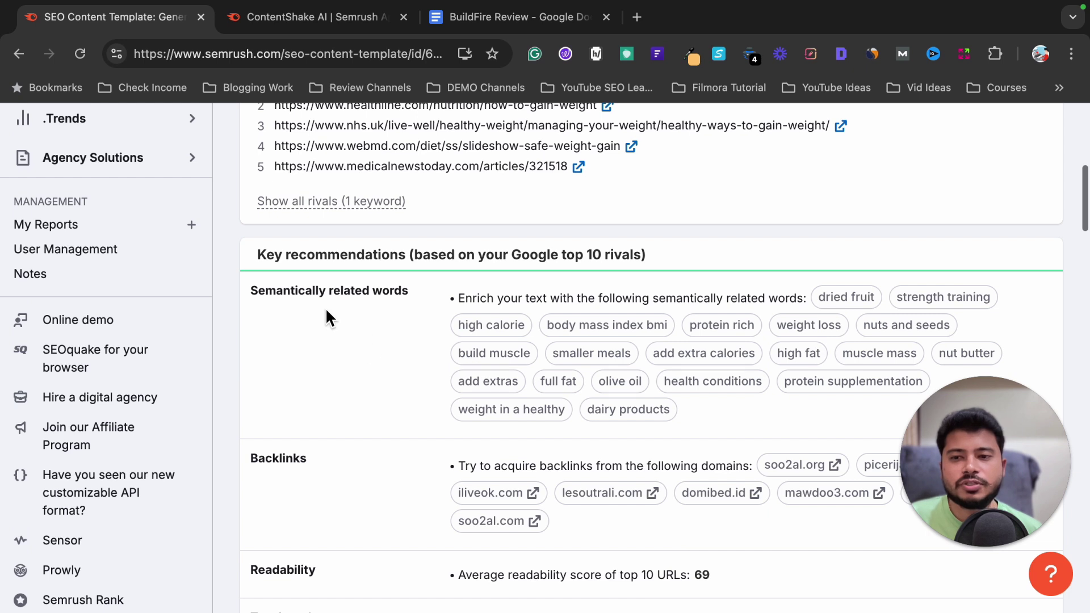
{"action": "left_click_drag", "start_coordinate": [253, 293], "coordinate": [439, 291]}
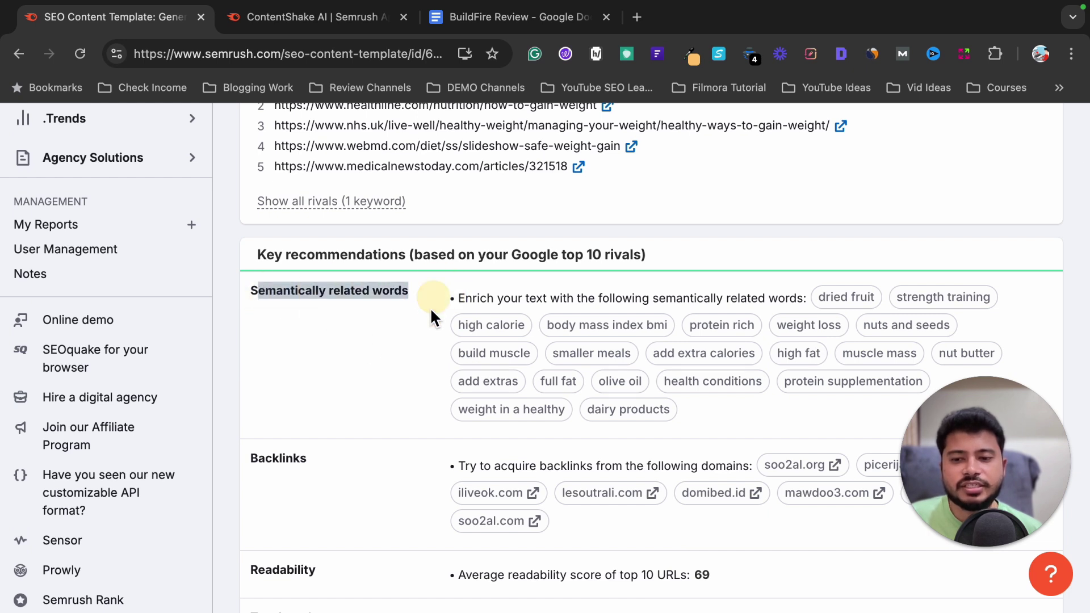
{"action": "scroll", "coordinate": [430, 301], "scroll_direction": "down", "scroll_amount": 7}
{"action": "left_click_drag", "start_coordinate": [257, 275], "coordinate": [359, 281]}
{"action": "left_click_drag", "start_coordinate": [282, 321], "coordinate": [346, 329]}
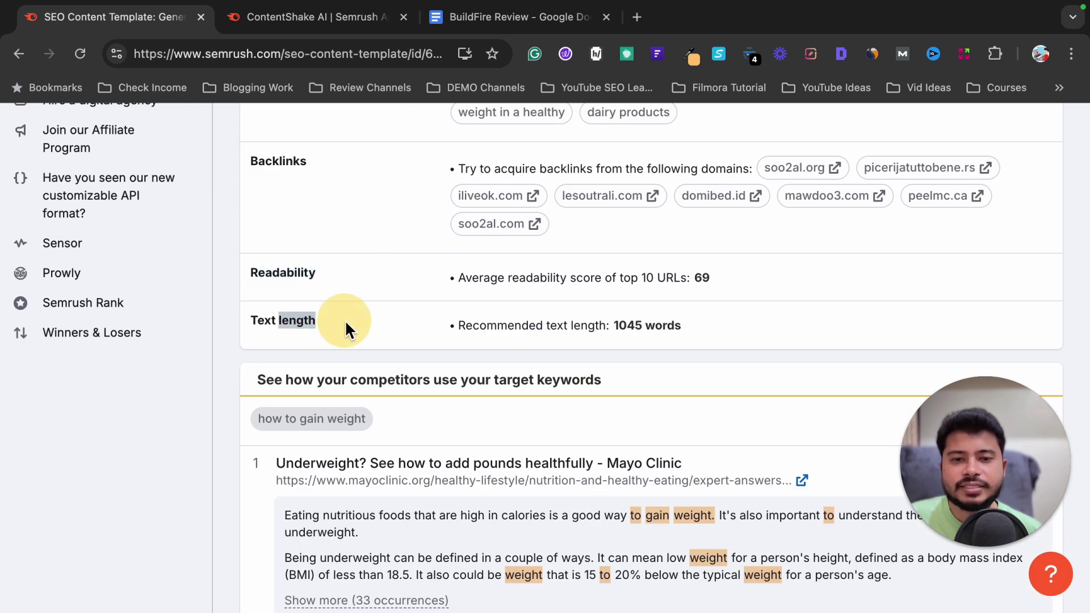
Go to the SEO Writing Assistant and open the untitled document for "how to gain weight".
{"action": "scroll", "coordinate": [411, 354], "scroll_direction": "down", "scroll_amount": 4}
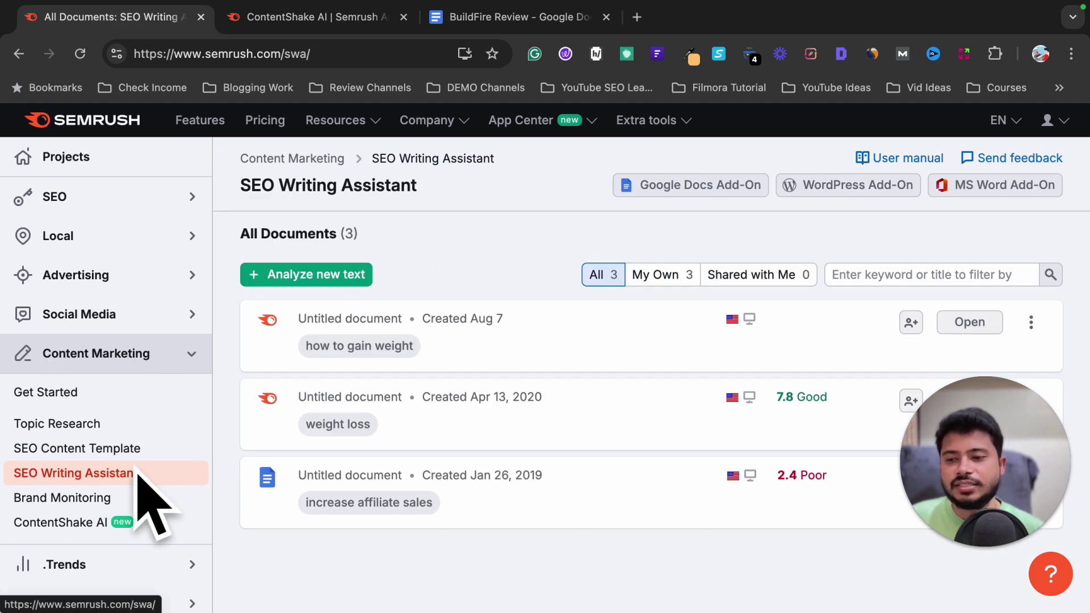
{"action": "scroll", "coordinate": [539, 479], "scroll_direction": "down", "scroll_amount": 1}
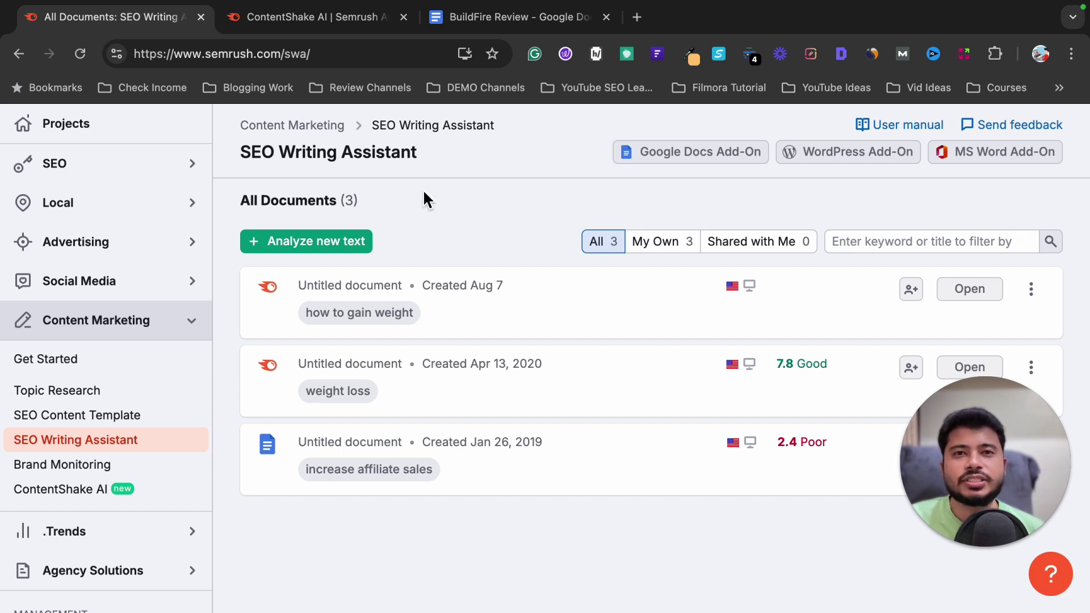
{"action": "scroll", "coordinate": [710, 356], "scroll_direction": "up", "scroll_amount": 1}
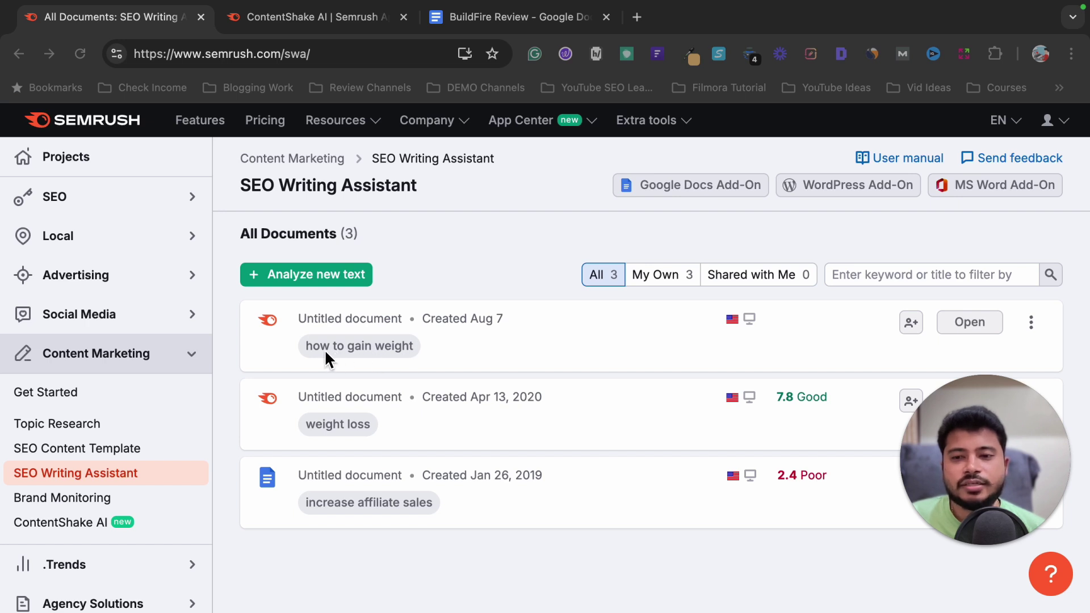
{"action": "left_click", "coordinate": [966, 322]}
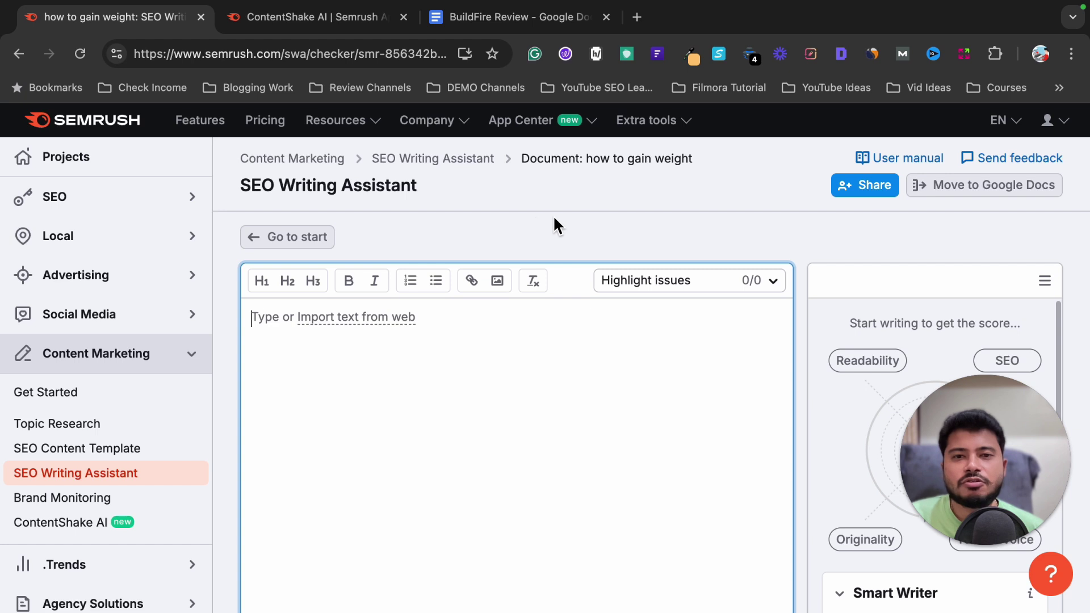
Examine the document's score chart, Smart Writer tools, readability section and SEO suggestions.
{"action": "left_click_drag", "start_coordinate": [973, 437], "coordinate": [809, 232]}
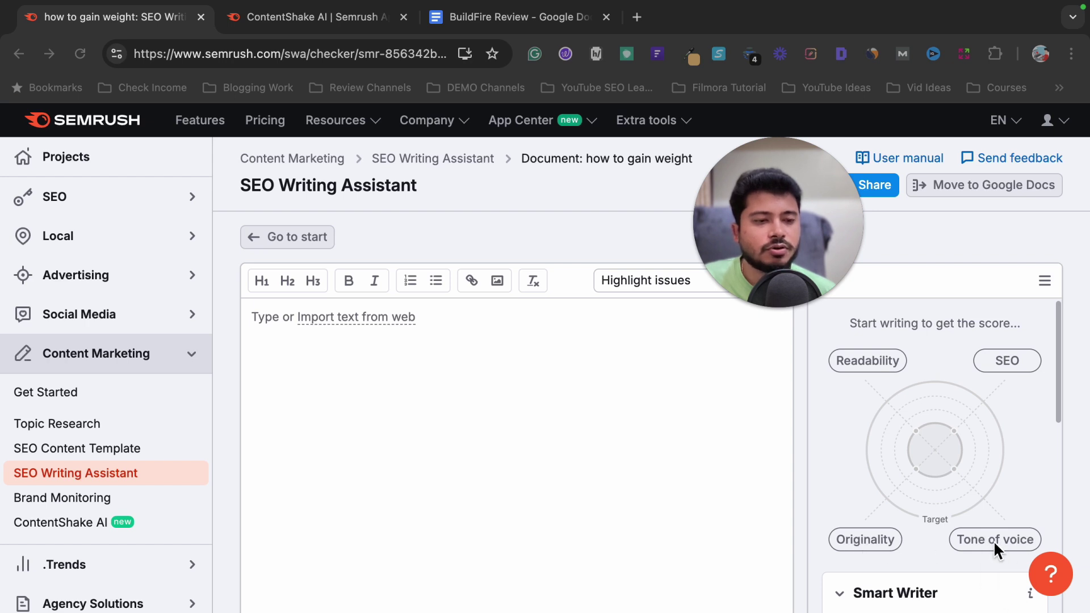
{"action": "left_click_drag", "start_coordinate": [773, 245], "coordinate": [670, 514]}
{"action": "scroll", "coordinate": [941, 461], "scroll_direction": "down", "scroll_amount": 5}
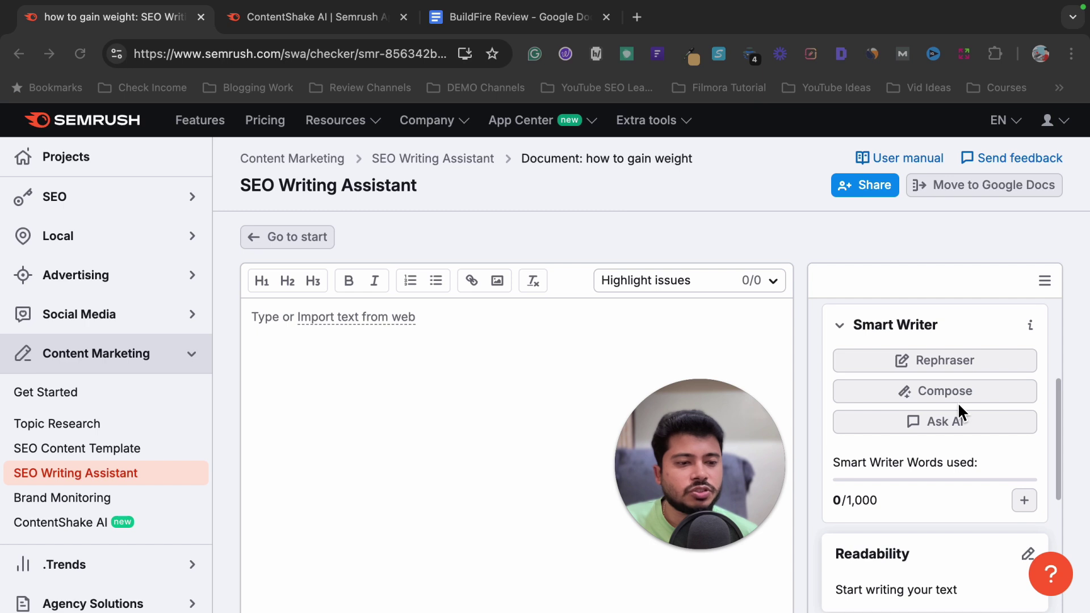
{"action": "scroll", "coordinate": [946, 424], "scroll_direction": "down", "scroll_amount": 3}
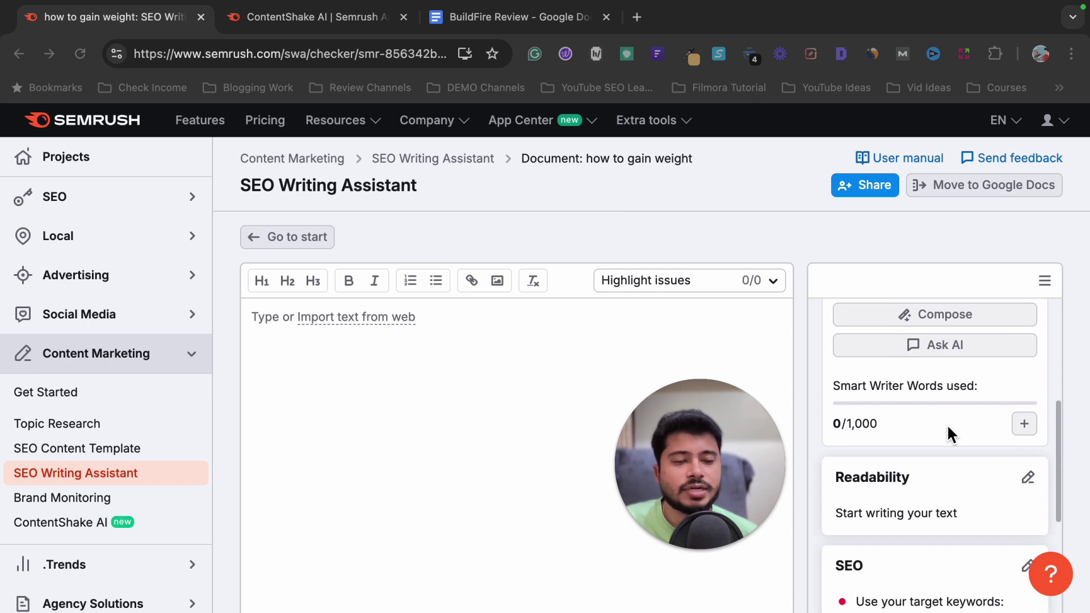
{"action": "scroll", "coordinate": [947, 424], "scroll_direction": "down", "scroll_amount": 5}
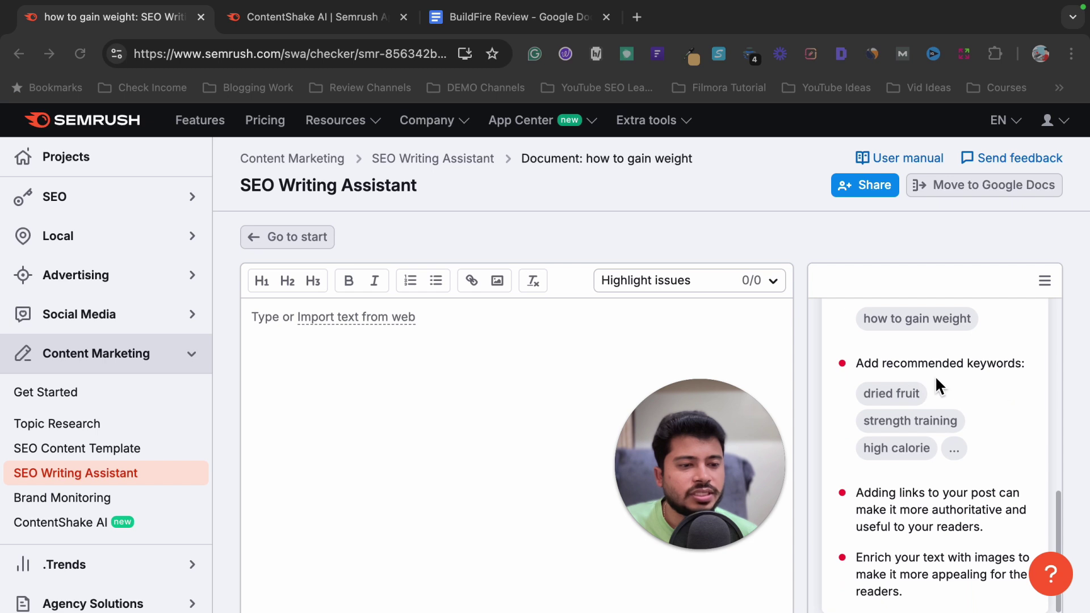
Expand the full list of recommended keywords for the document and read through it.
{"action": "left_click", "coordinate": [962, 457]}
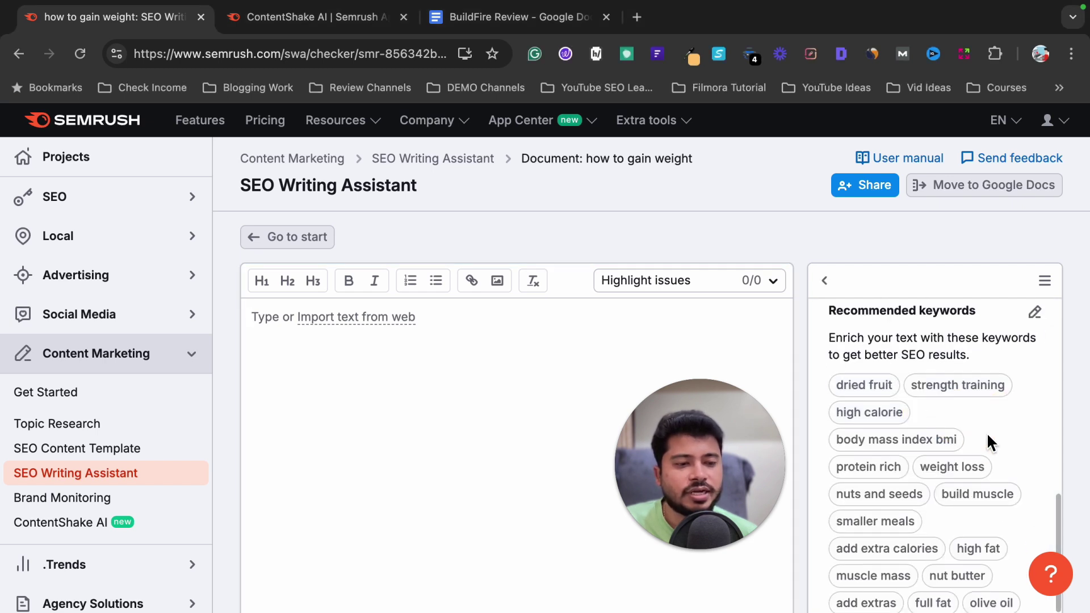
{"action": "scroll", "coordinate": [976, 427], "scroll_direction": "down", "scroll_amount": 2}
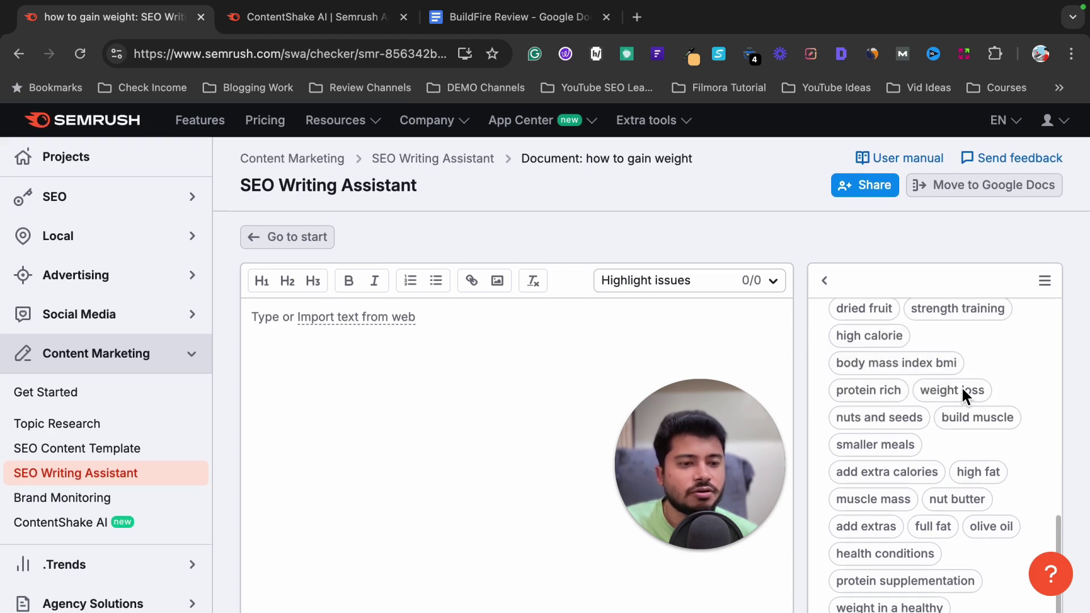
{"action": "scroll", "coordinate": [963, 441], "scroll_direction": "down", "scroll_amount": 1}
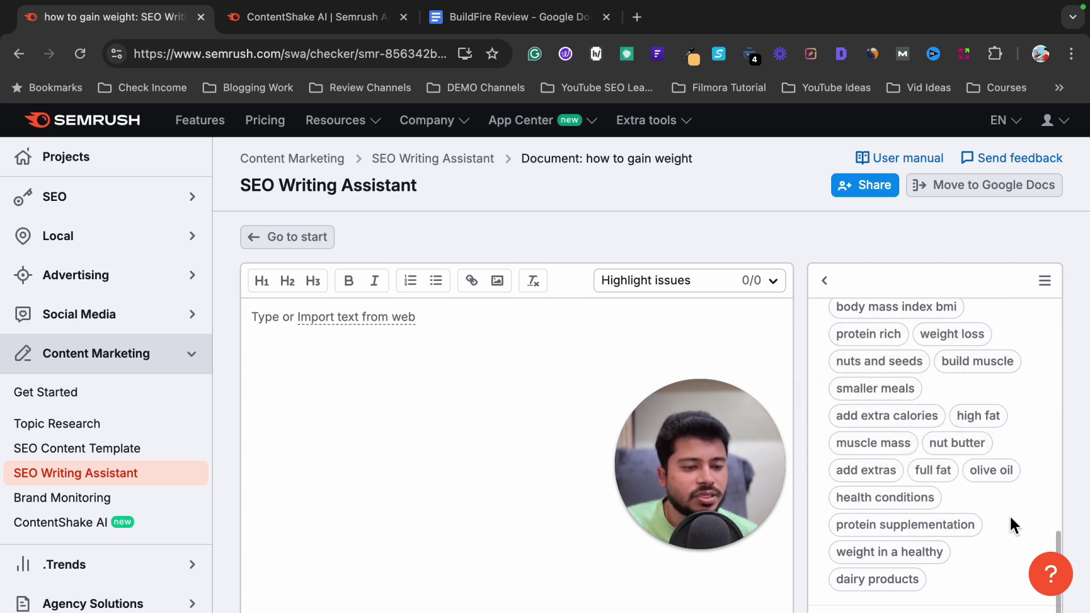
{"action": "scroll", "coordinate": [1012, 524], "scroll_direction": "down", "scroll_amount": 1}
{"action": "scroll", "coordinate": [992, 505], "scroll_direction": "up", "scroll_amount": 5}
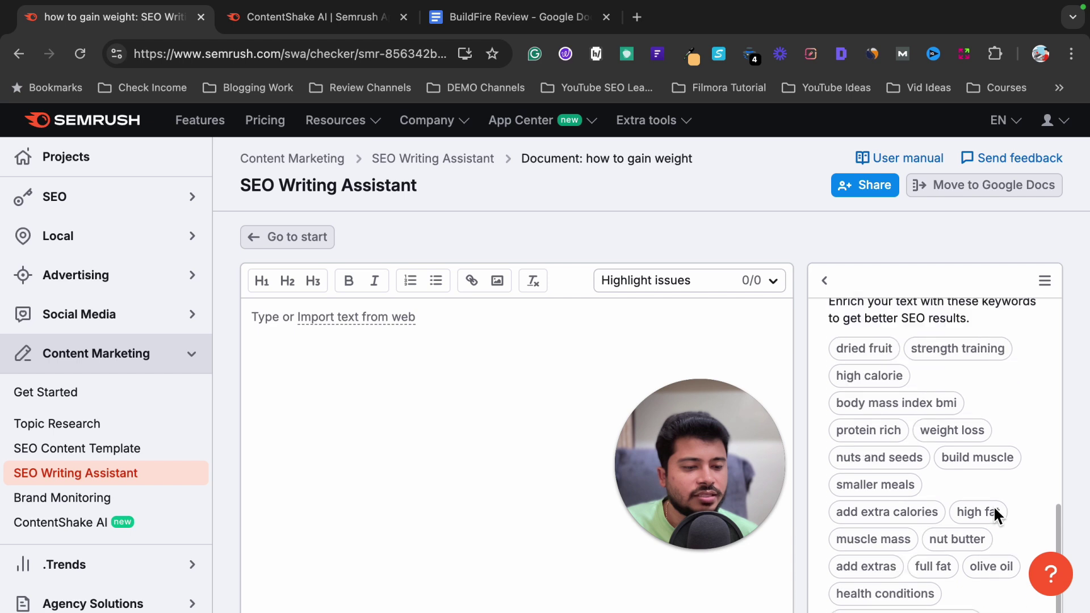
{"action": "mouse_move", "coordinate": [890, 534]}
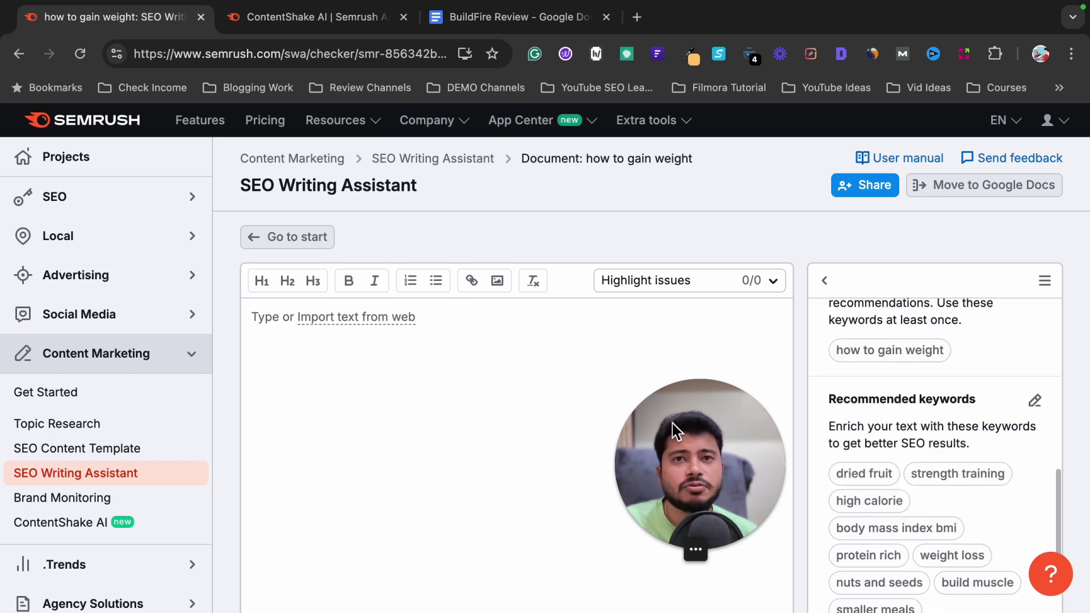
Paste the article "How to Gain Weight: My Personal Journey and Tips for You" into the empty document.
{"action": "left_click_drag", "start_coordinate": [685, 448], "coordinate": [1007, 426]}
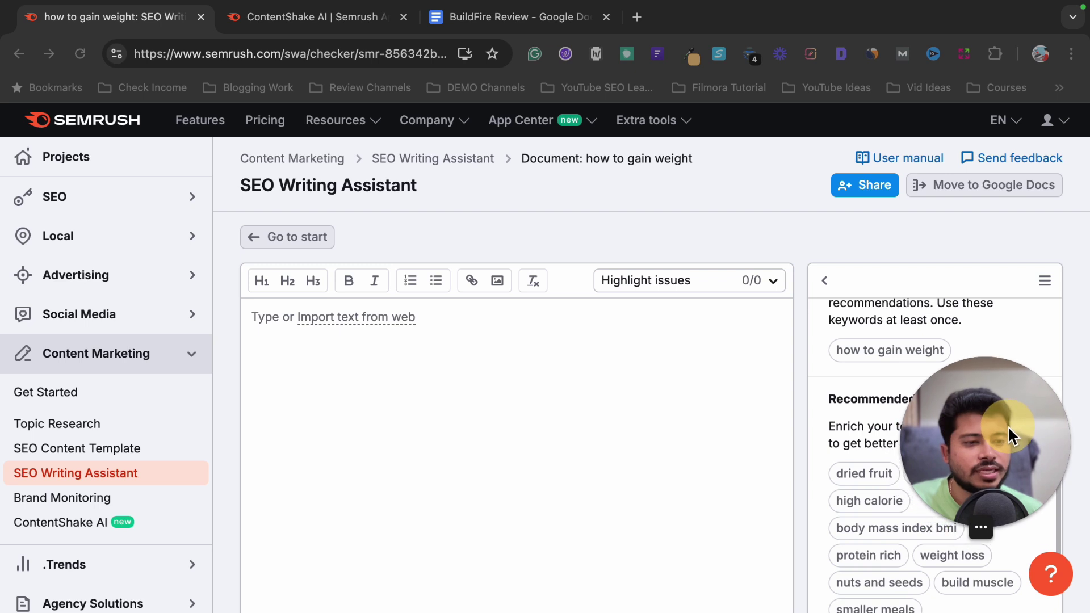
{"action": "scroll", "coordinate": [884, 451], "scroll_direction": "down", "scroll_amount": 5}
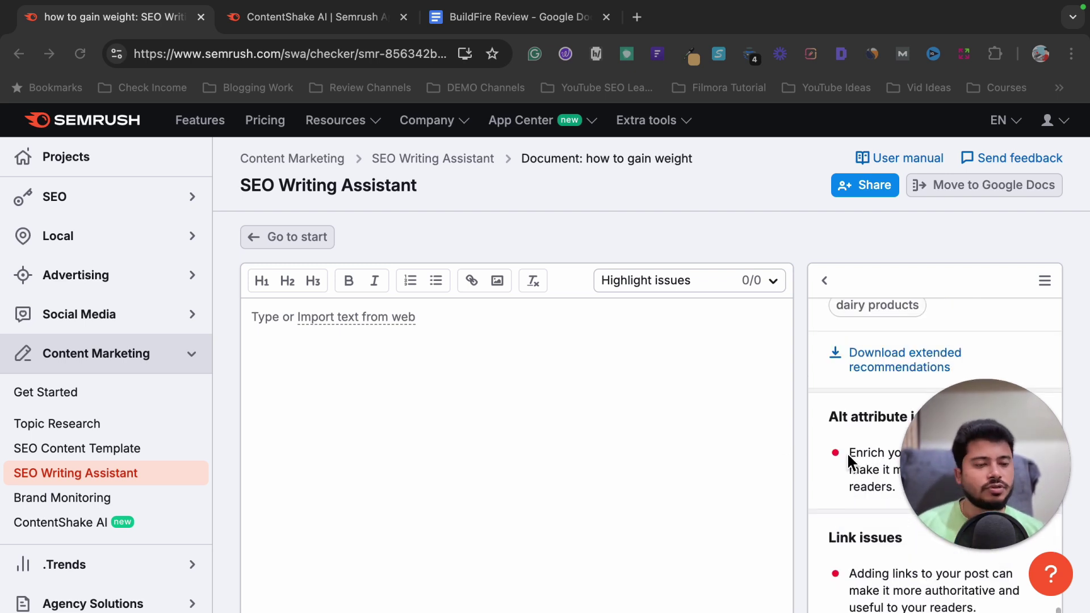
{"action": "left_click", "coordinate": [571, 413]}
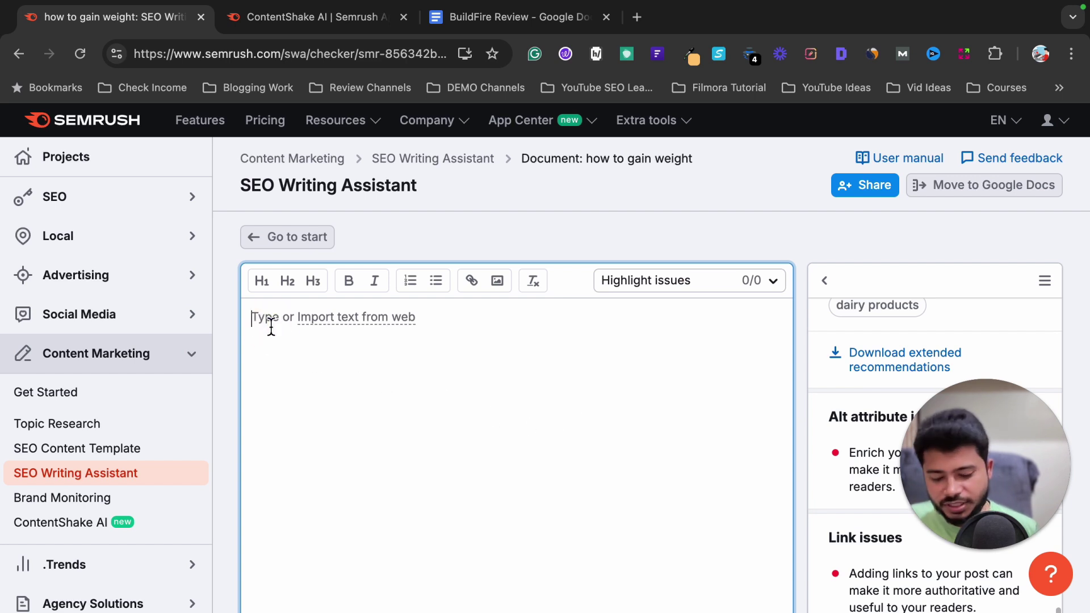
{"action": "key", "text": "super+v"}
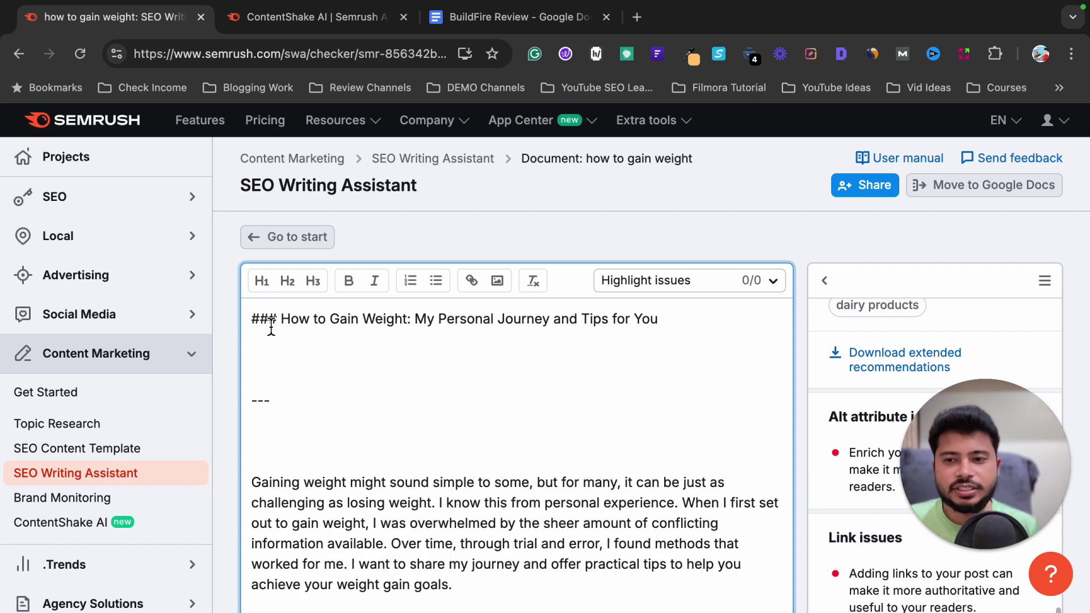
Remove the "###" marks before the article title and format the title as Heading 1.
{"action": "double_click", "coordinate": [271, 327]}
{"action": "key", "text": "BackSpace"}
{"action": "left_click", "coordinate": [262, 280]}
Delete the "---" separator and the blank lines between the title and the opening paragraph.
{"action": "scroll", "coordinate": [324, 462], "scroll_direction": "down", "scroll_amount": 1}
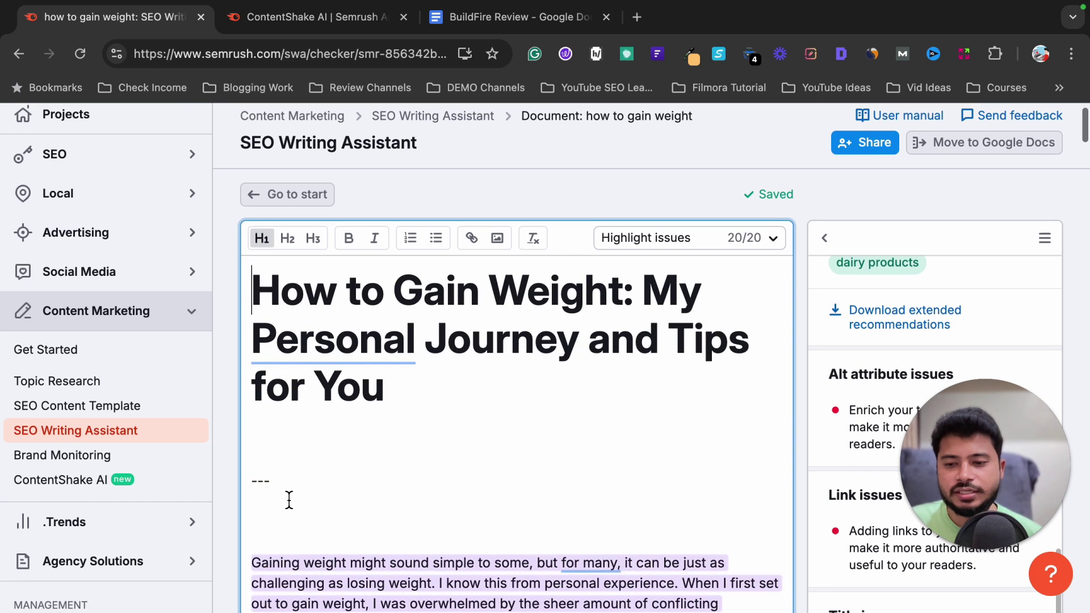
{"action": "key", "text": "BackSpace"}
{"action": "key", "text": "BackSpace"}
{"action": "key", "text": "BackSpace"}
{"action": "key", "text": "BackSpace"}
{"action": "key", "text": "BackSpace"}
{"action": "key", "text": "BackSpace"}
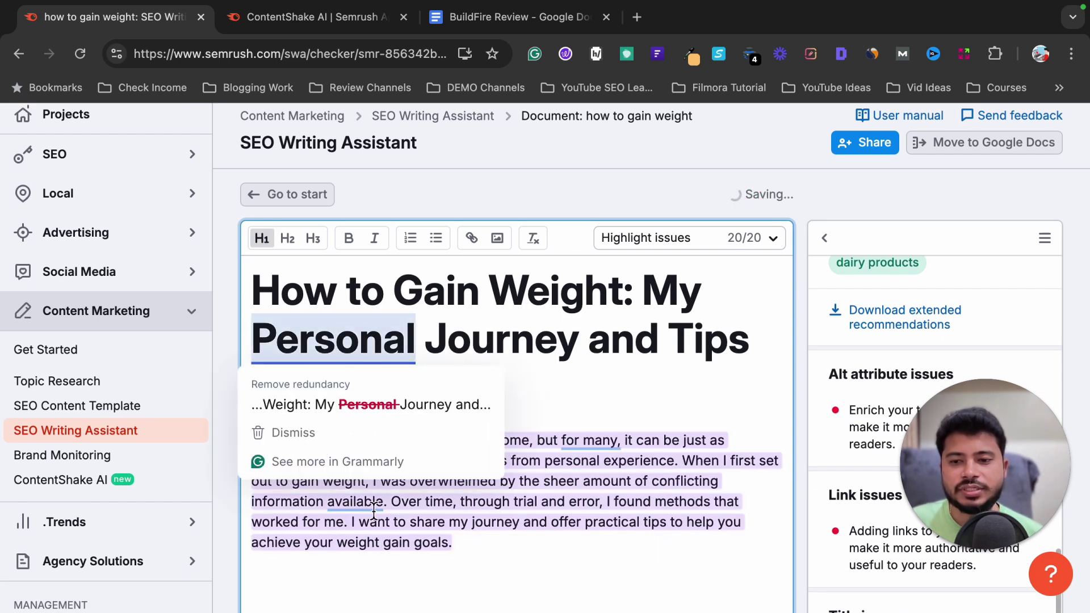
Remove the "####" marks before "Understanding Your Body" and format that line as a subheading.
{"action": "scroll", "coordinate": [375, 511], "scroll_direction": "down", "scroll_amount": 2}
{"action": "scroll", "coordinate": [398, 494], "scroll_direction": "down", "scroll_amount": 3}
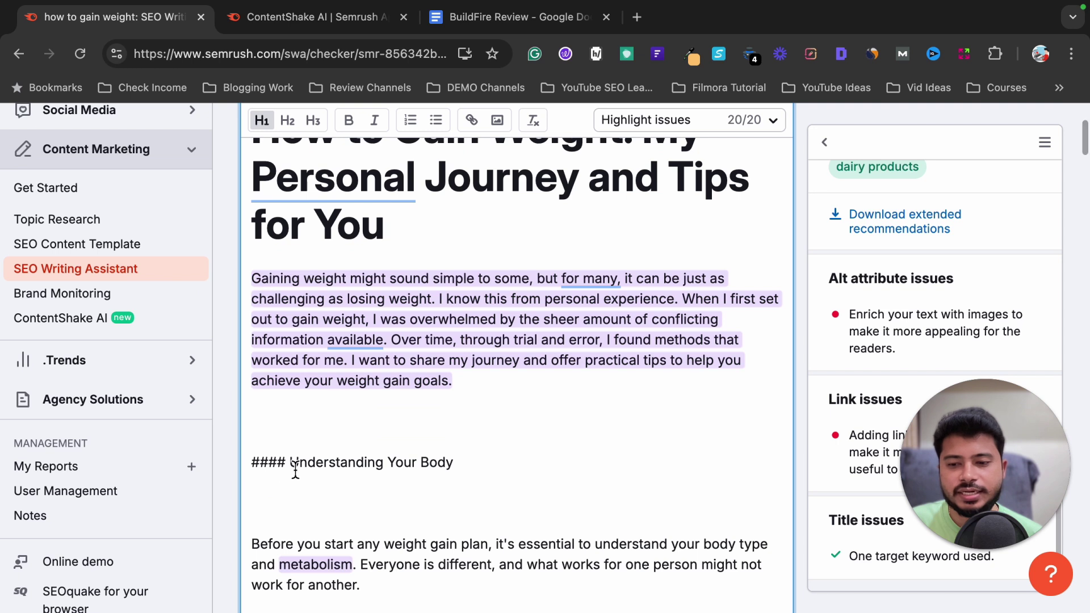
{"action": "left_click_drag", "start_coordinate": [290, 465], "coordinate": [209, 463]}
{"action": "key", "text": "BackSpace"}
{"action": "left_click", "coordinate": [288, 120]}
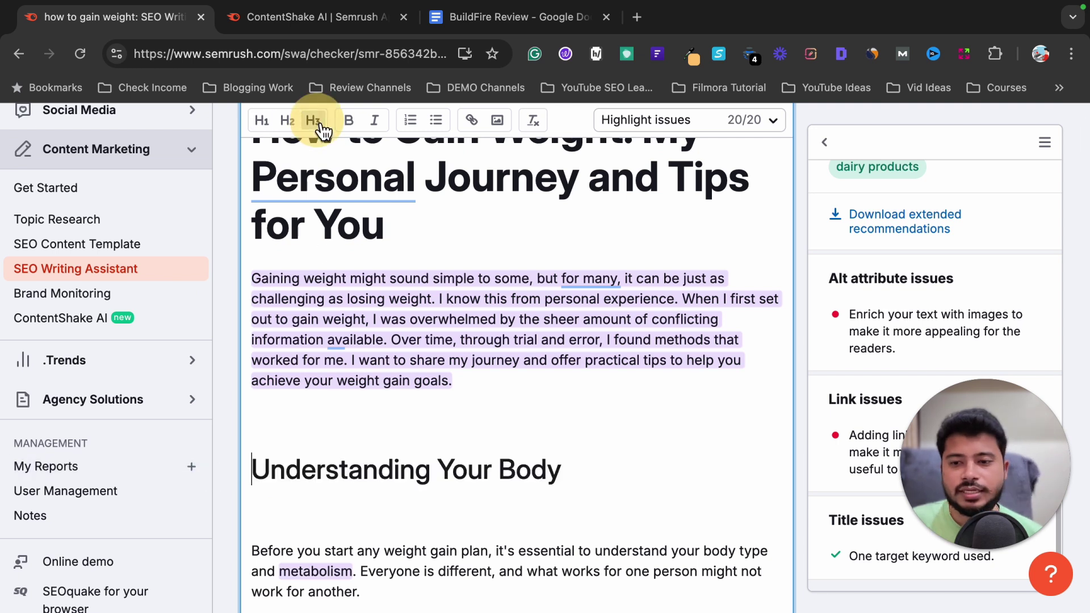
Examine the article's overall score and its Readability, SEO, Tone of voice and Originality ratings.
{"action": "scroll", "coordinate": [579, 455], "scroll_direction": "down", "scroll_amount": 2}
{"action": "scroll", "coordinate": [652, 420], "scroll_direction": "up", "scroll_amount": 5}
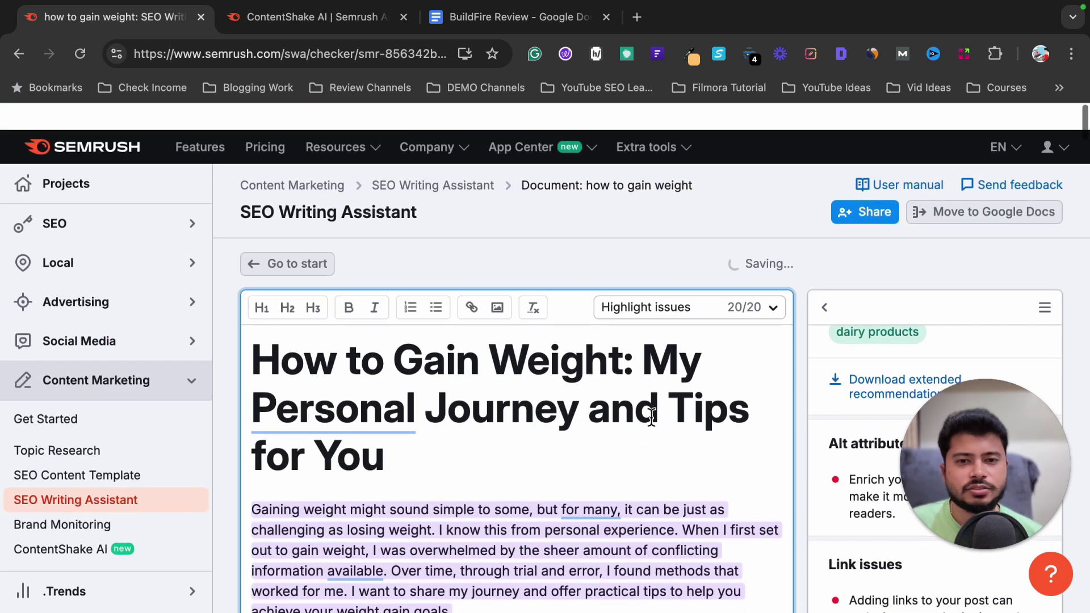
{"action": "left_click_drag", "start_coordinate": [1010, 453], "coordinate": [115, 354]}
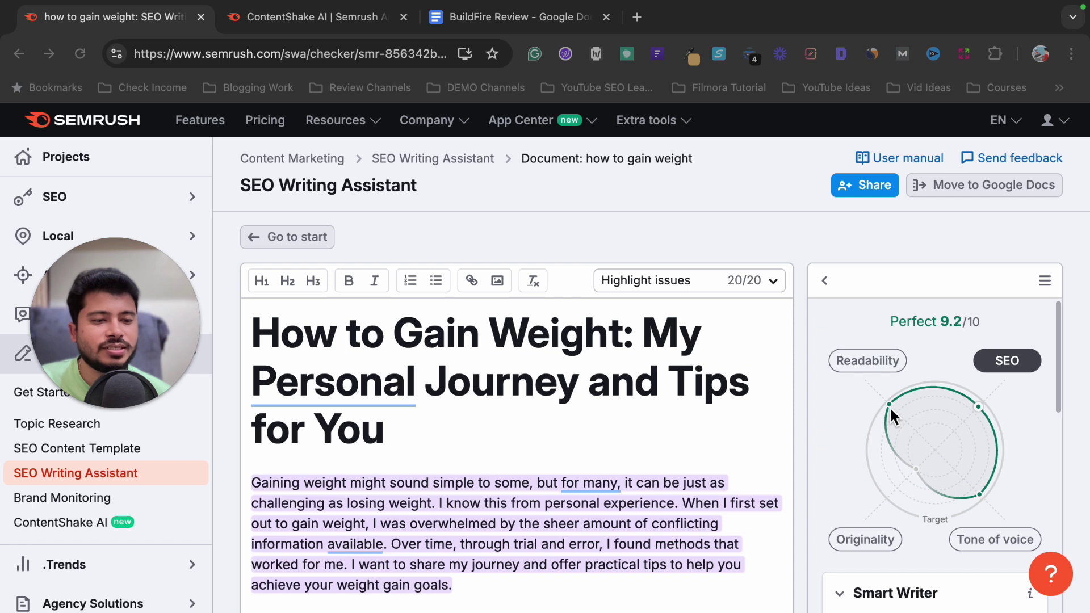
{"action": "left_click", "coordinate": [884, 368]}
{"action": "left_click", "coordinate": [1014, 366]}
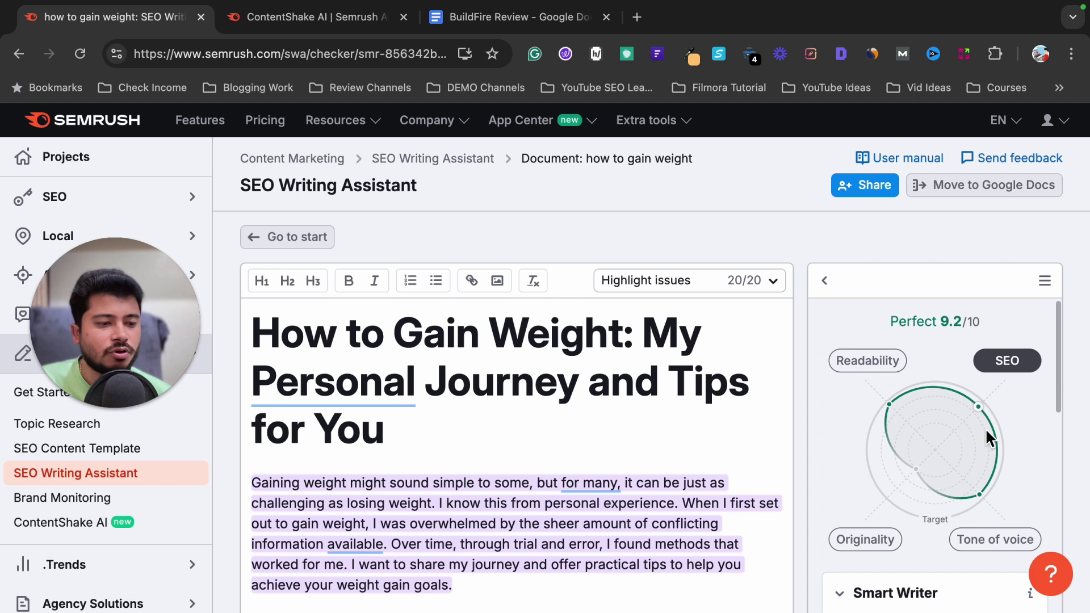
{"action": "left_click", "coordinate": [996, 547]}
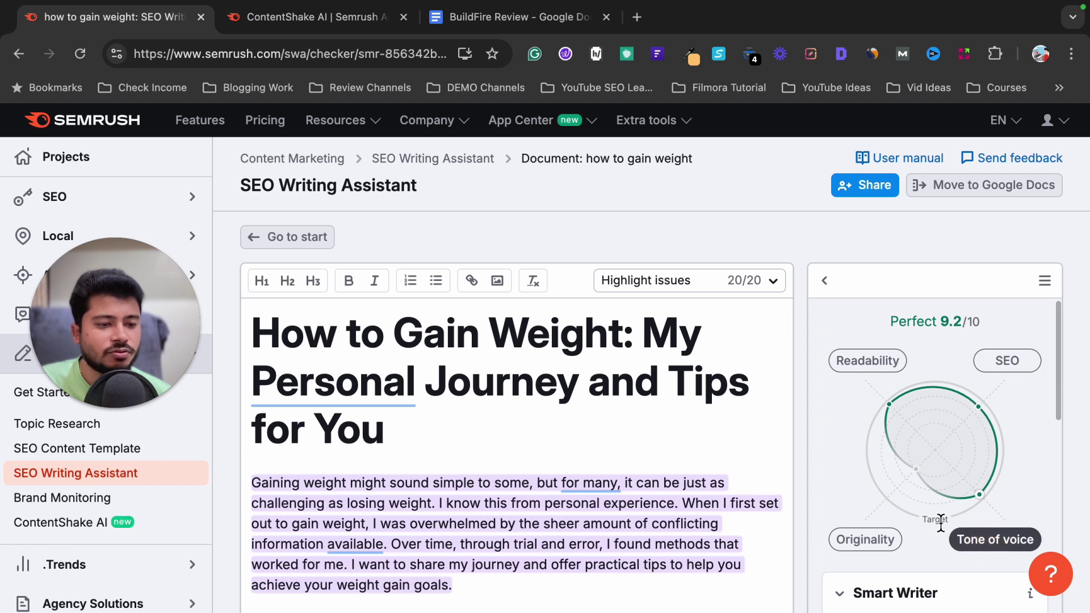
{"action": "scroll", "coordinate": [878, 475], "scroll_direction": "down", "scroll_amount": 2}
{"action": "left_click", "coordinate": [881, 467]}
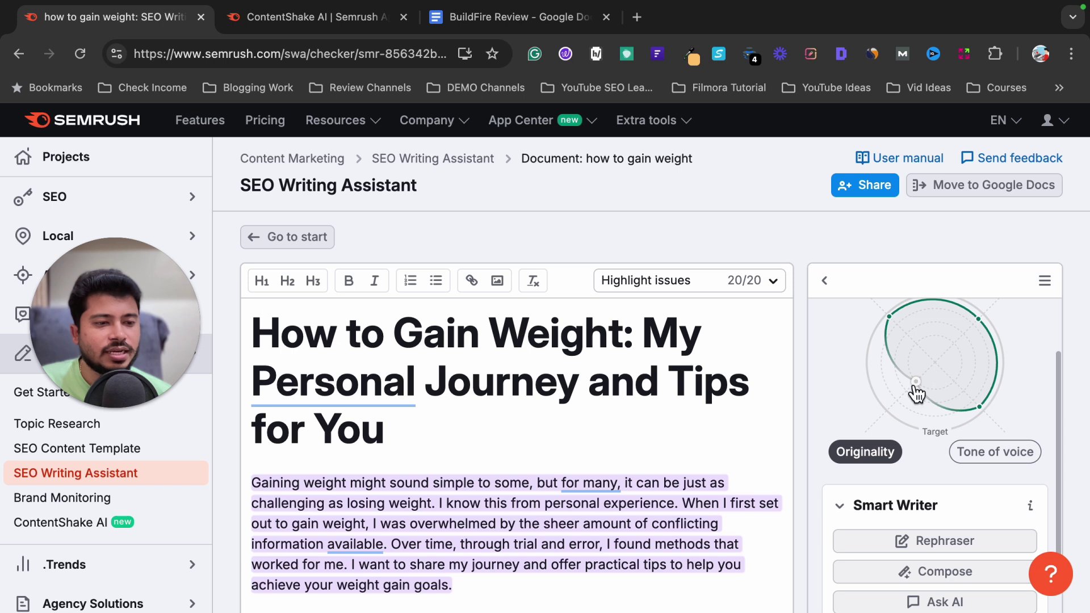
{"action": "scroll", "coordinate": [892, 440], "scroll_direction": "up", "scroll_amount": 2}
{"action": "left_click", "coordinate": [894, 366]}
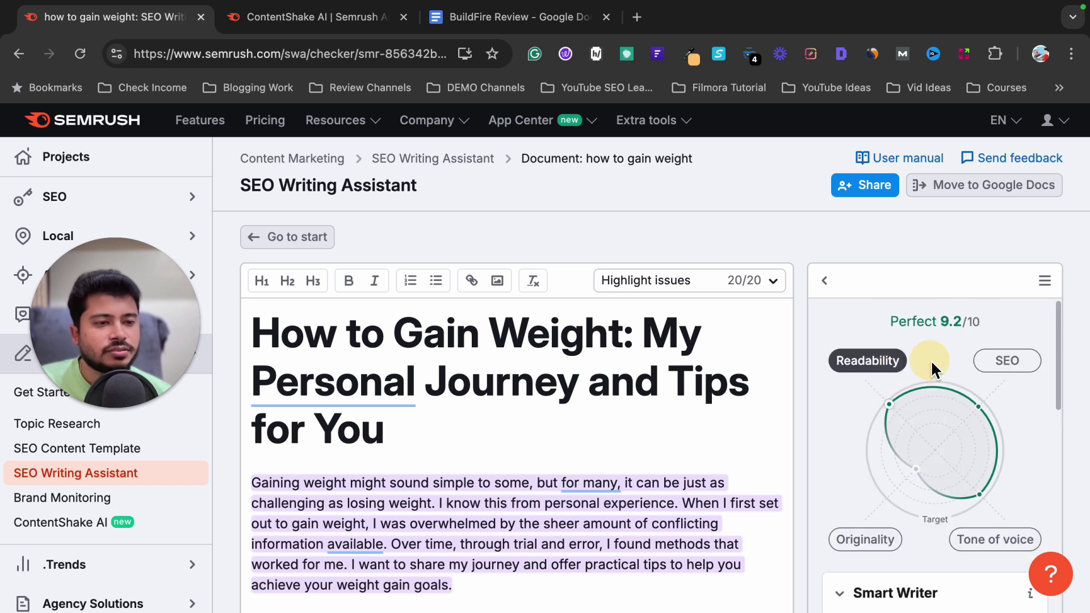
Compare the article's readability score and difficulty rating with the target.
{"action": "scroll", "coordinate": [671, 432], "scroll_direction": "down", "scroll_amount": 2}
{"action": "scroll", "coordinate": [670, 433], "scroll_direction": "down", "scroll_amount": 1}
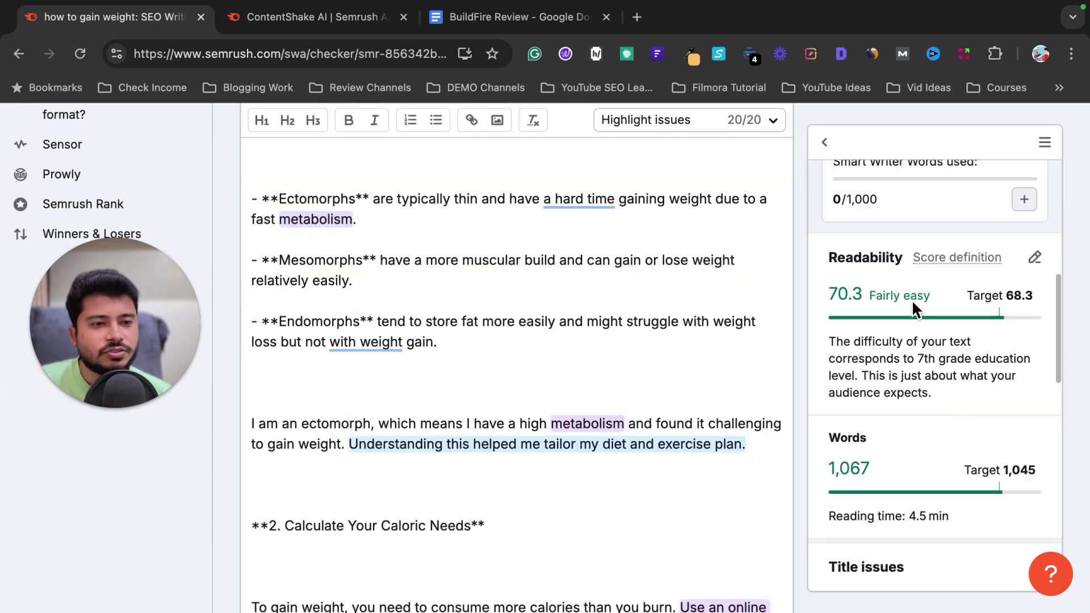
{"action": "scroll", "coordinate": [906, 324], "scroll_direction": "up", "scroll_amount": 7}
{"action": "scroll", "coordinate": [911, 335], "scroll_direction": "down", "scroll_amount": 5}
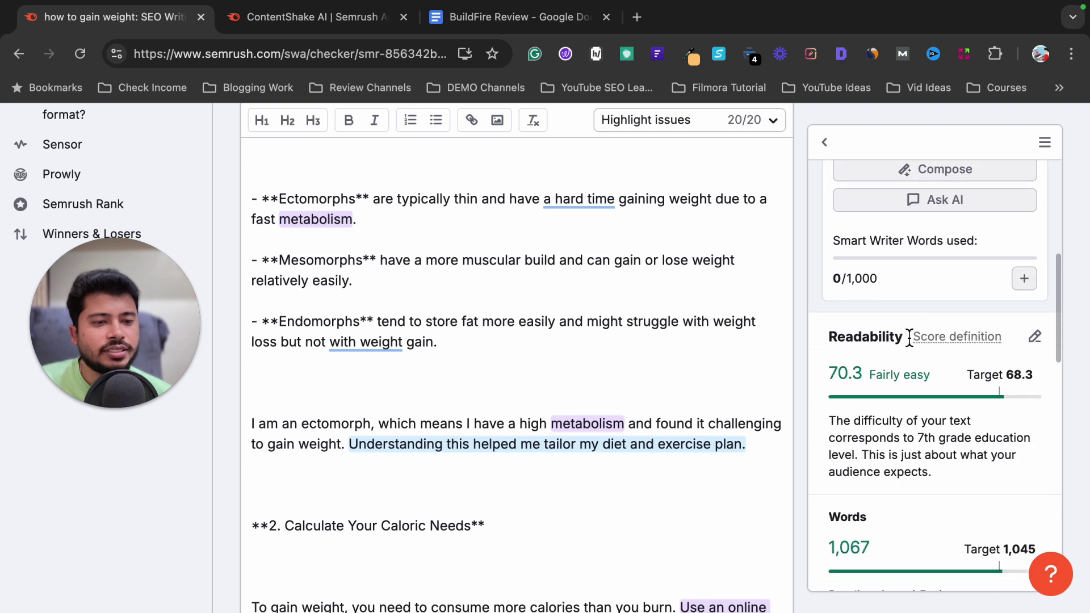
{"action": "scroll", "coordinate": [909, 340], "scroll_direction": "down", "scroll_amount": 2}
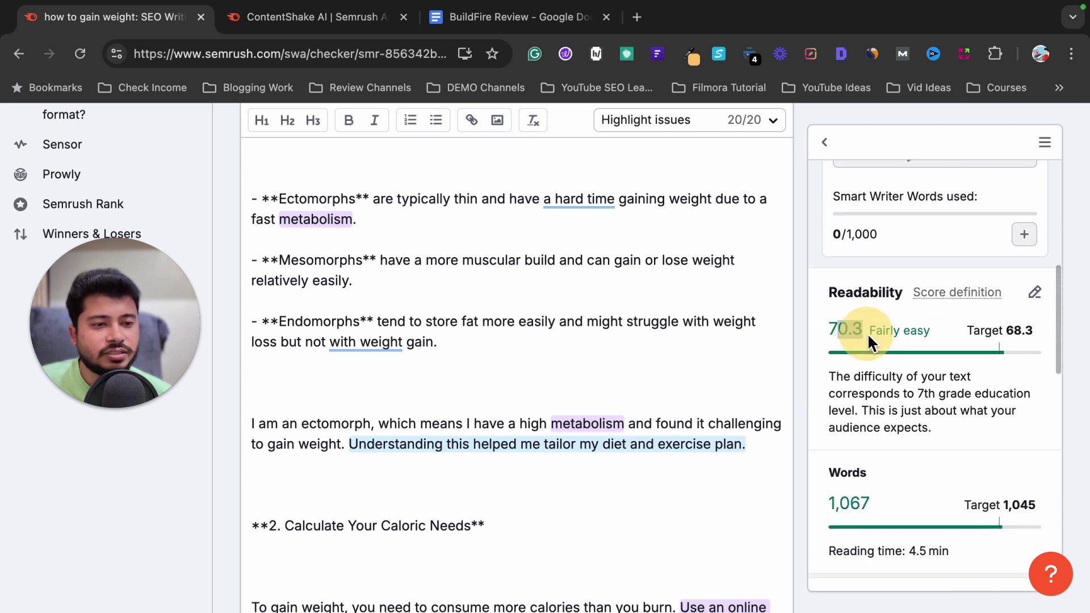
{"action": "left_click_drag", "start_coordinate": [869, 331], "coordinate": [928, 335]}
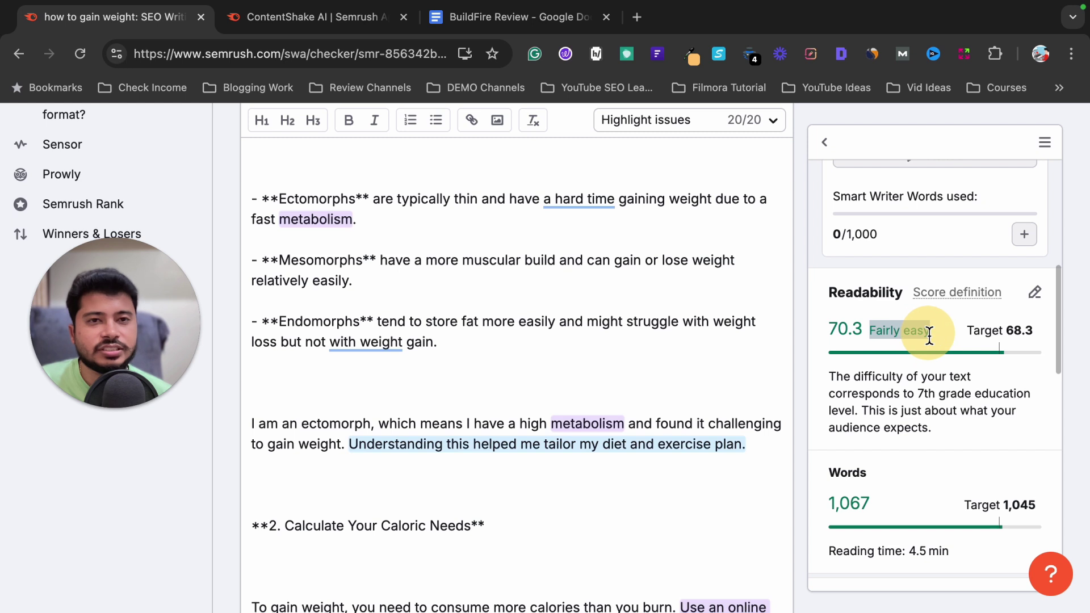
Compare the article's word count with the target and review the title issues.
{"action": "scroll", "coordinate": [918, 407], "scroll_direction": "down", "scroll_amount": 5}
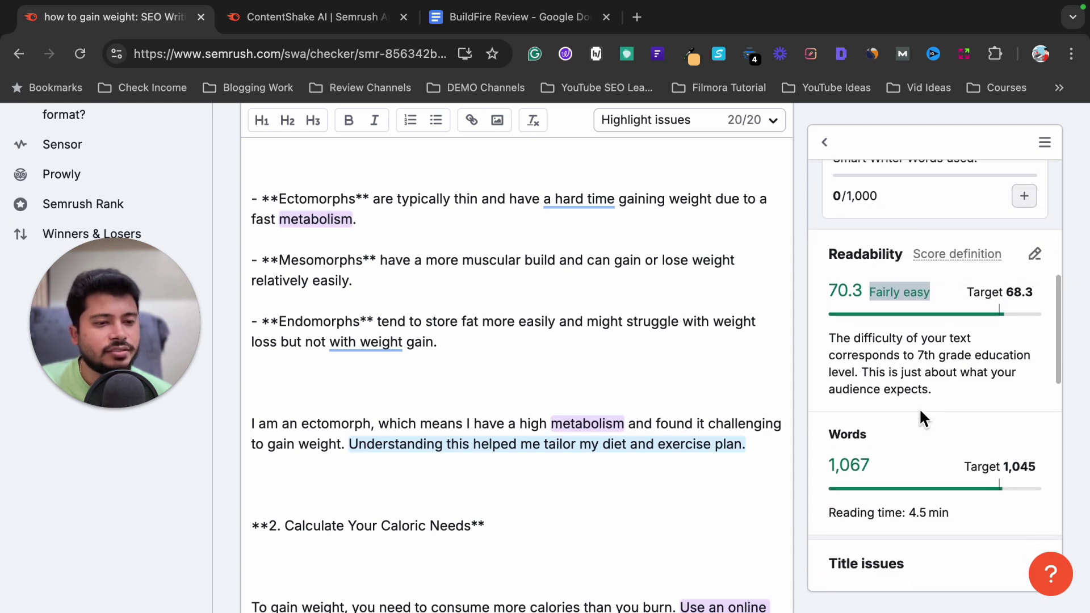
{"action": "scroll", "coordinate": [916, 407], "scroll_direction": "down", "scroll_amount": 2}
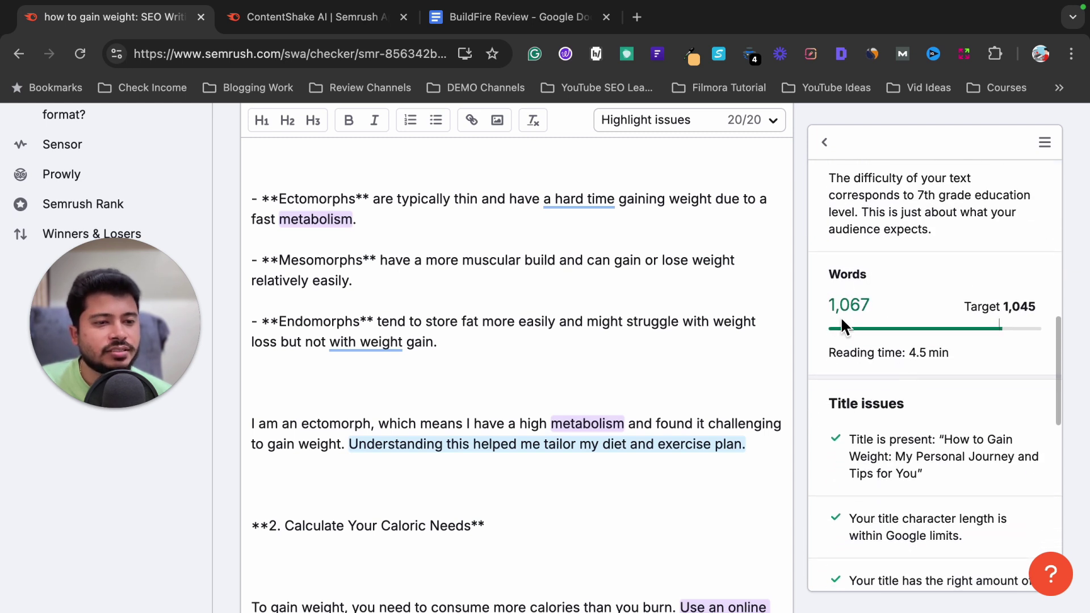
{"action": "left_click_drag", "start_coordinate": [833, 312], "coordinate": [861, 312]}
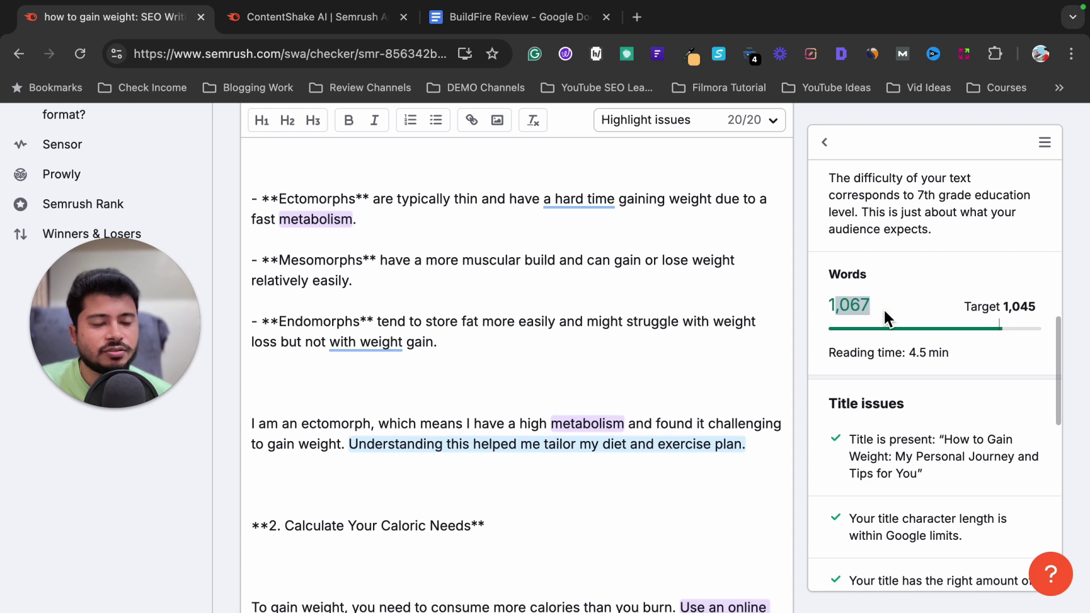
{"action": "scroll", "coordinate": [888, 433], "scroll_direction": "down", "scroll_amount": 4}
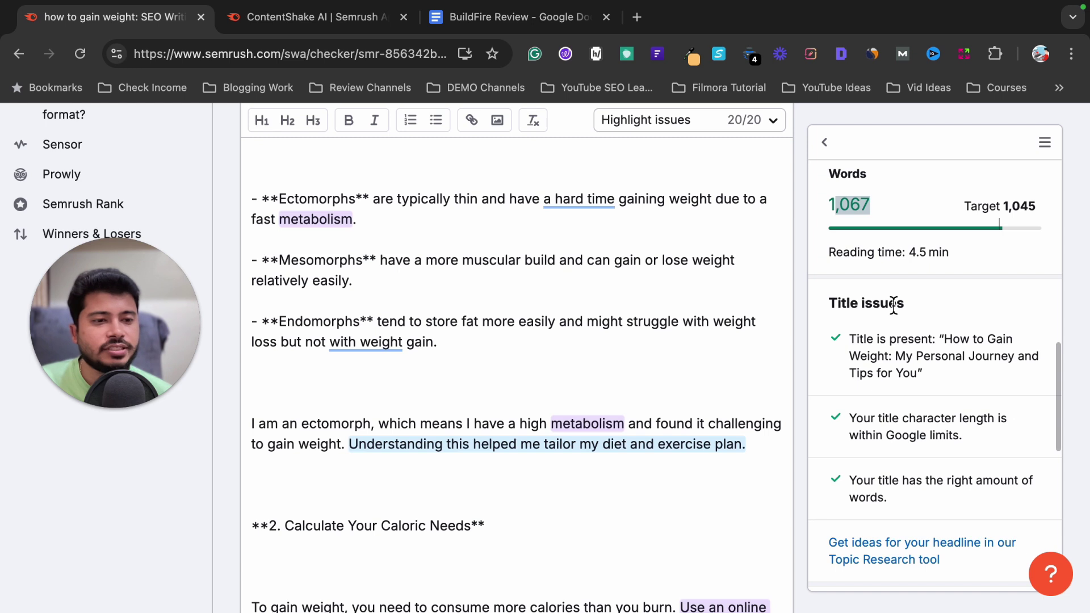
{"action": "scroll", "coordinate": [886, 341], "scroll_direction": "down", "scroll_amount": 5}
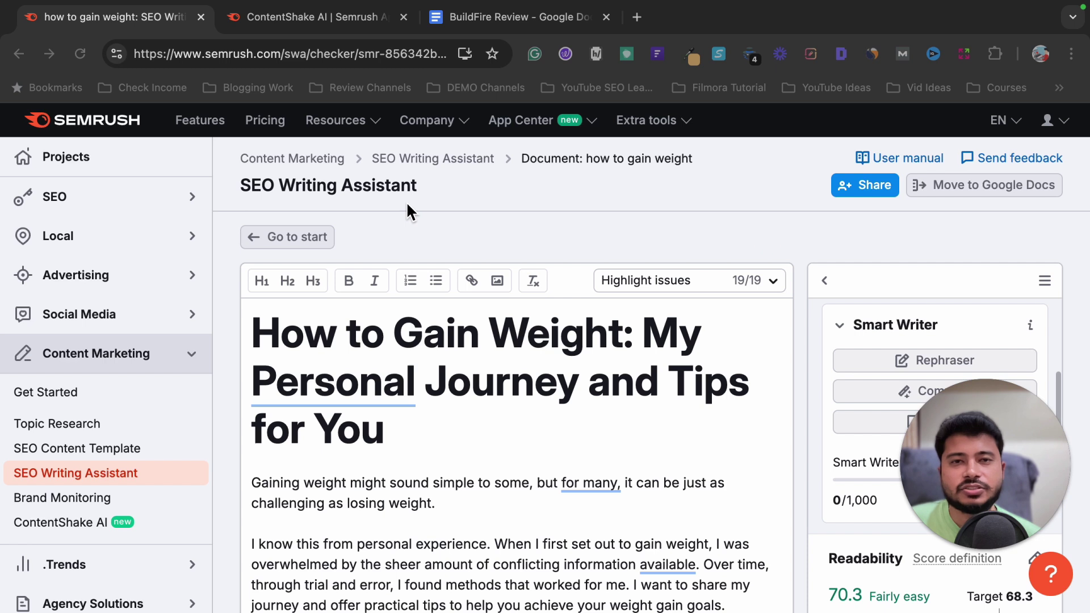
Skim the edited article and review the content issues listed for it.
{"action": "scroll", "coordinate": [501, 415], "scroll_direction": "down", "scroll_amount": 1}
{"action": "scroll", "coordinate": [512, 409], "scroll_direction": "down", "scroll_amount": 5}
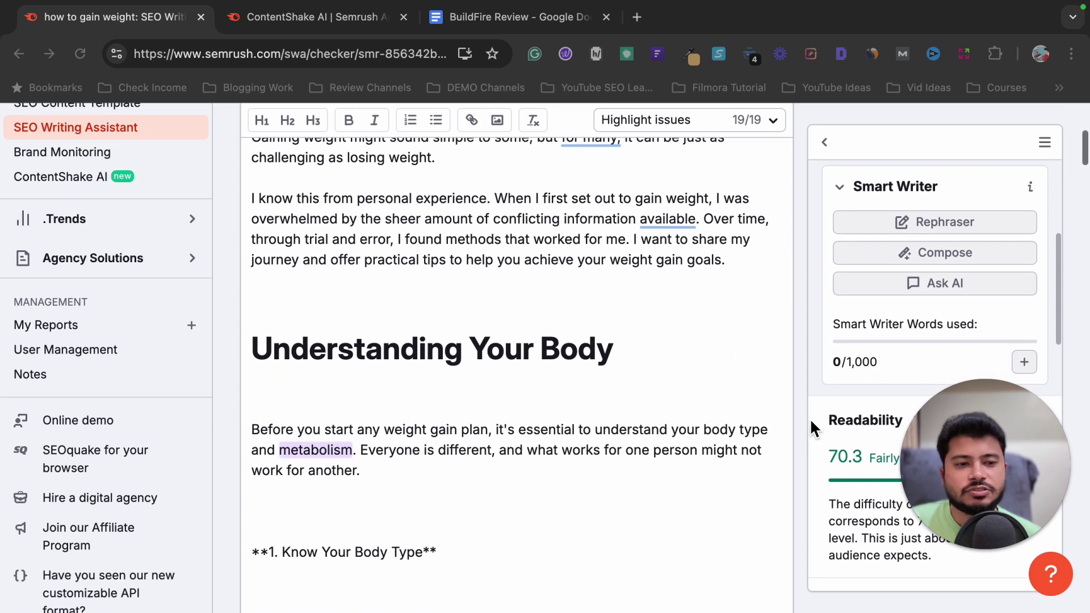
{"action": "left_click_drag", "start_coordinate": [1044, 431], "coordinate": [372, 386]}
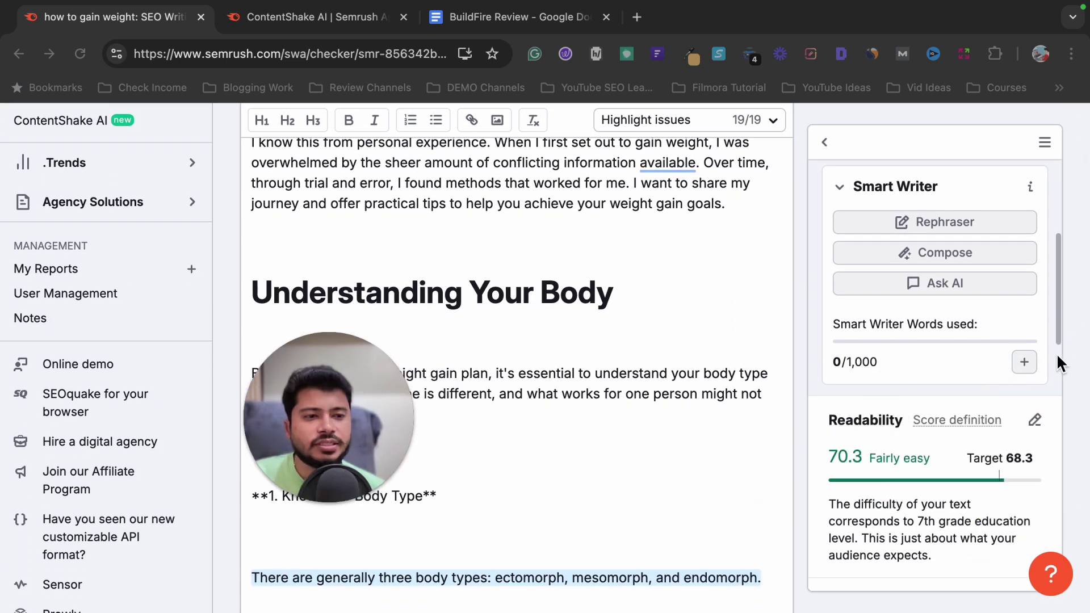
{"action": "scroll", "coordinate": [914, 342], "scroll_direction": "up", "scroll_amount": 5}
{"action": "scroll", "coordinate": [914, 420], "scroll_direction": "down", "scroll_amount": 10}
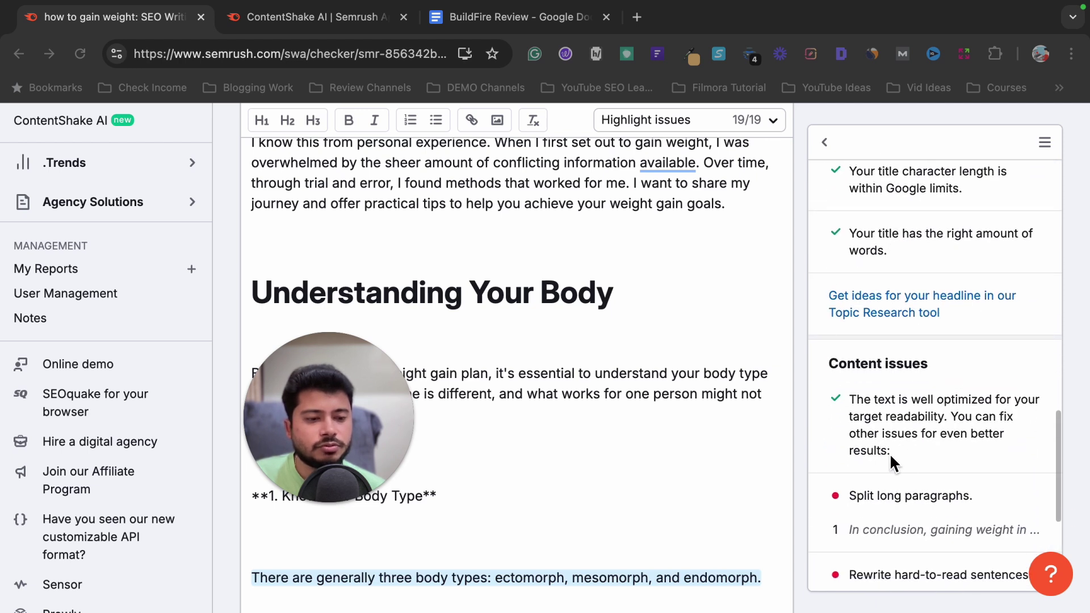
{"action": "scroll", "coordinate": [904, 459], "scroll_direction": "down", "scroll_amount": 1}
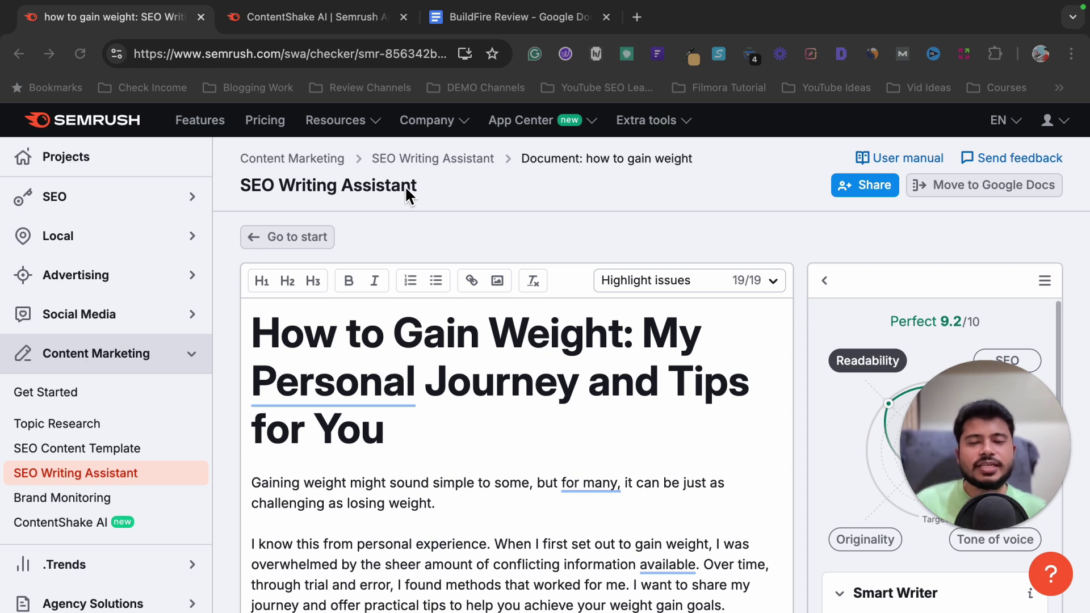
Return to the SEO Writing Assistant's document list, switch to the BuildFire Review document in Google Docs and skim its text.
{"action": "left_click", "coordinate": [315, 238]}
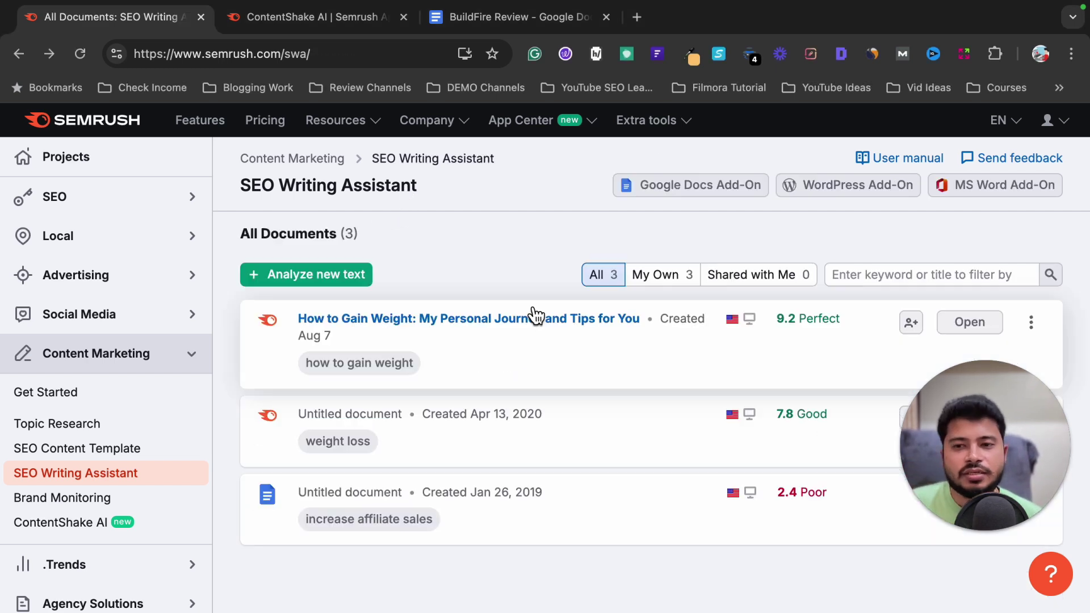
{"action": "left_click_drag", "start_coordinate": [244, 190], "coordinate": [538, 205]}
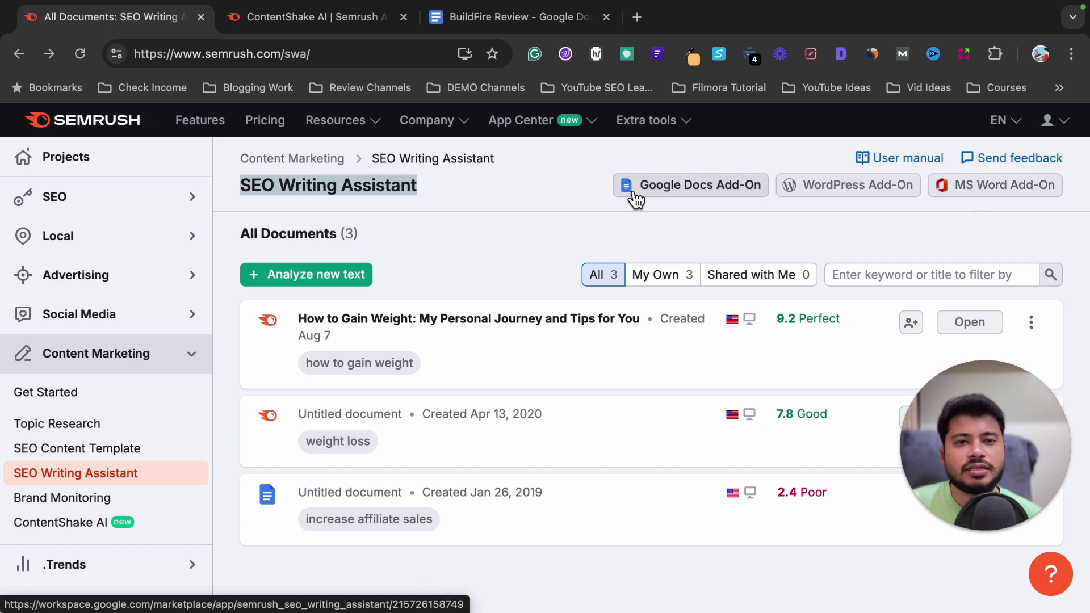
{"action": "left_click", "coordinate": [496, 23]}
{"action": "scroll", "coordinate": [545, 278], "scroll_direction": "up", "scroll_amount": 20}
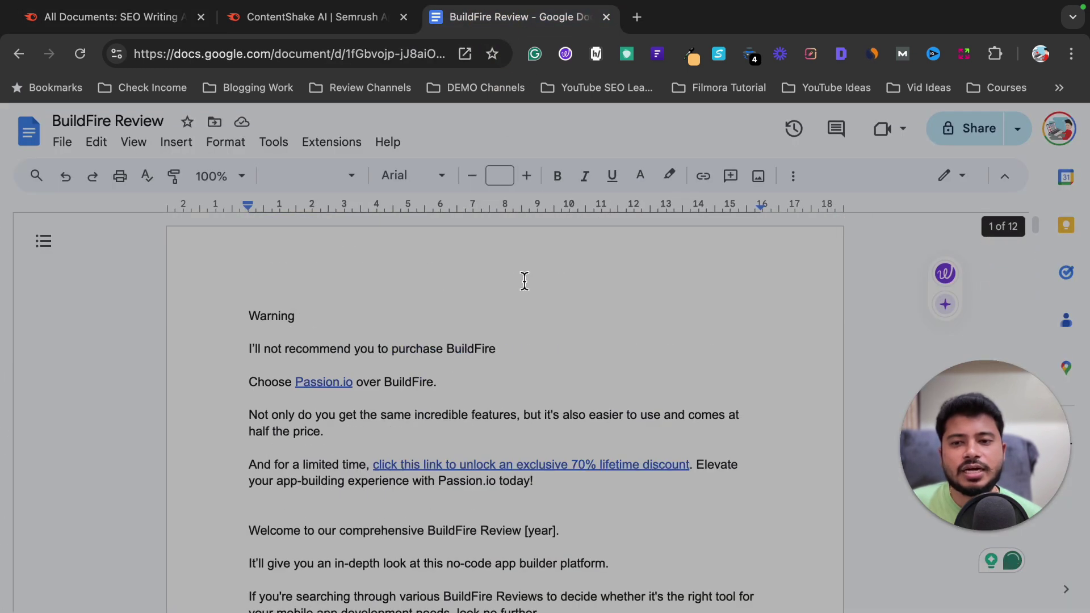
{"action": "left_click", "coordinate": [506, 299]}
{"action": "scroll", "coordinate": [506, 300], "scroll_direction": "down", "scroll_amount": 5}
{"action": "scroll", "coordinate": [508, 301], "scroll_direction": "down", "scroll_amount": 10}
{"action": "scroll", "coordinate": [728, 318], "scroll_direction": "up", "scroll_amount": 5}
{"action": "scroll", "coordinate": [726, 319], "scroll_direction": "up", "scroll_amount": 10}
Go back to Semrush's SEO Writing Assistant document list and open the Google Docs add-on's marketplace page.
{"action": "left_click", "coordinate": [108, 17]}
{"action": "left_click", "coordinate": [506, 24]}
{"action": "left_click", "coordinate": [94, 19]}
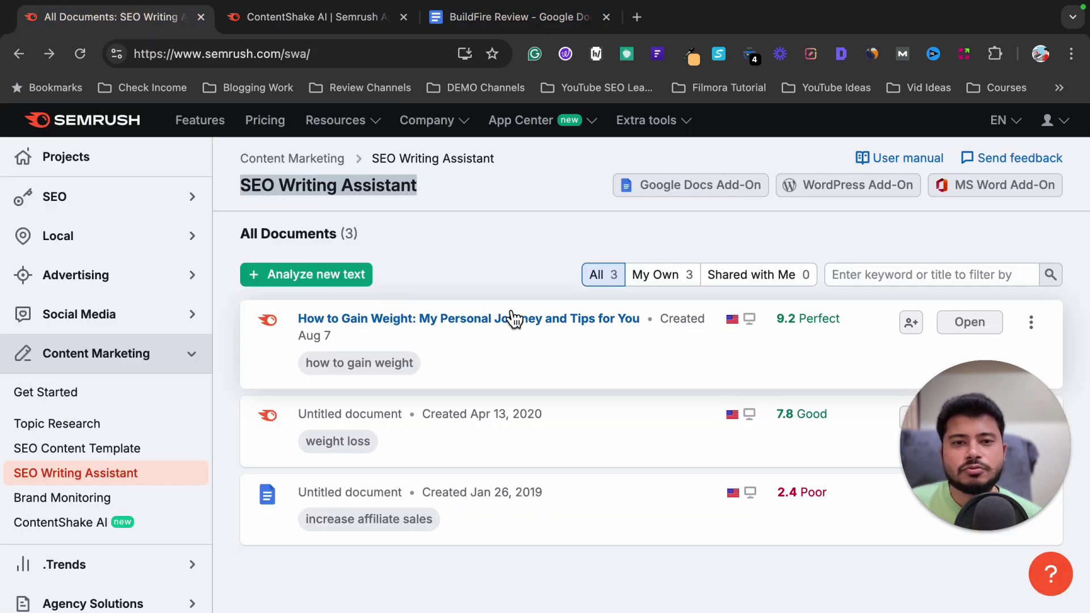
{"action": "left_click", "coordinate": [673, 190]}
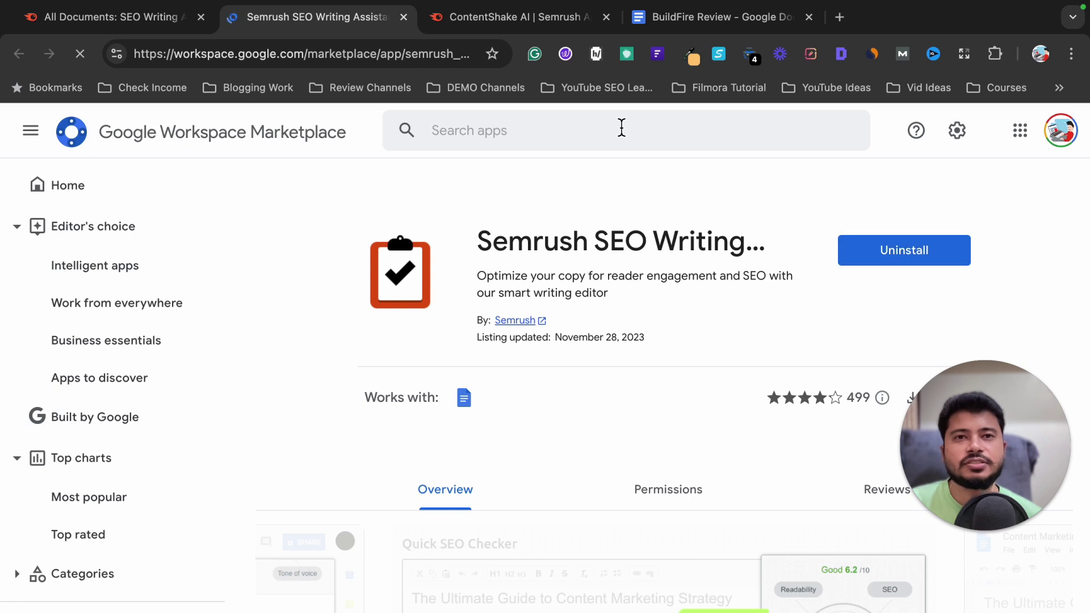
Switch to the BuildFire Review document in Google Docs and show the Semrush SEO Writing Assistant add-on.
{"action": "left_click", "coordinate": [689, 29]}
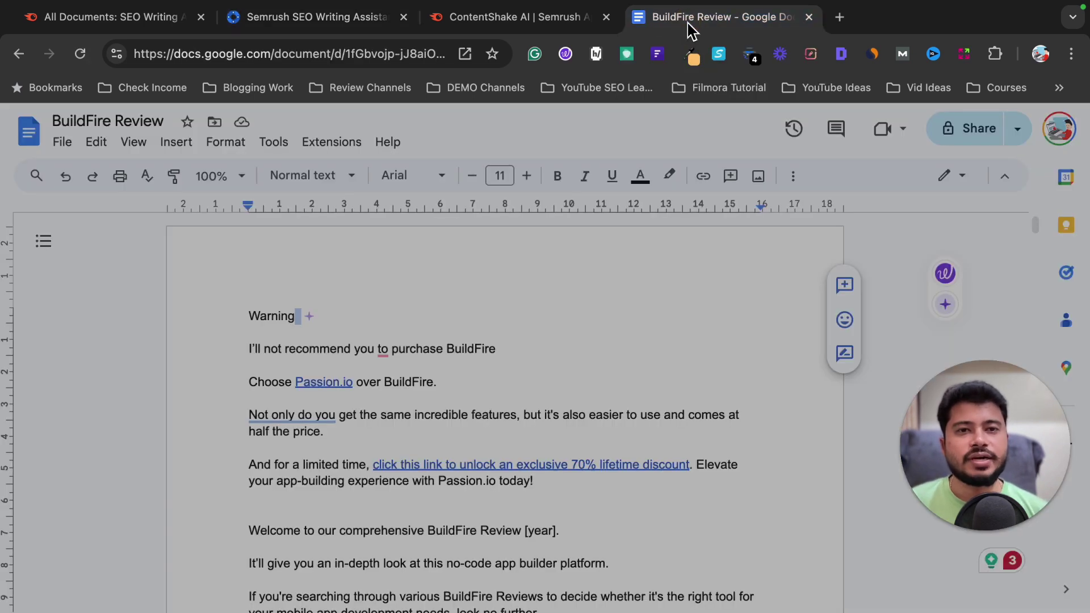
{"action": "left_click", "coordinate": [263, 317]}
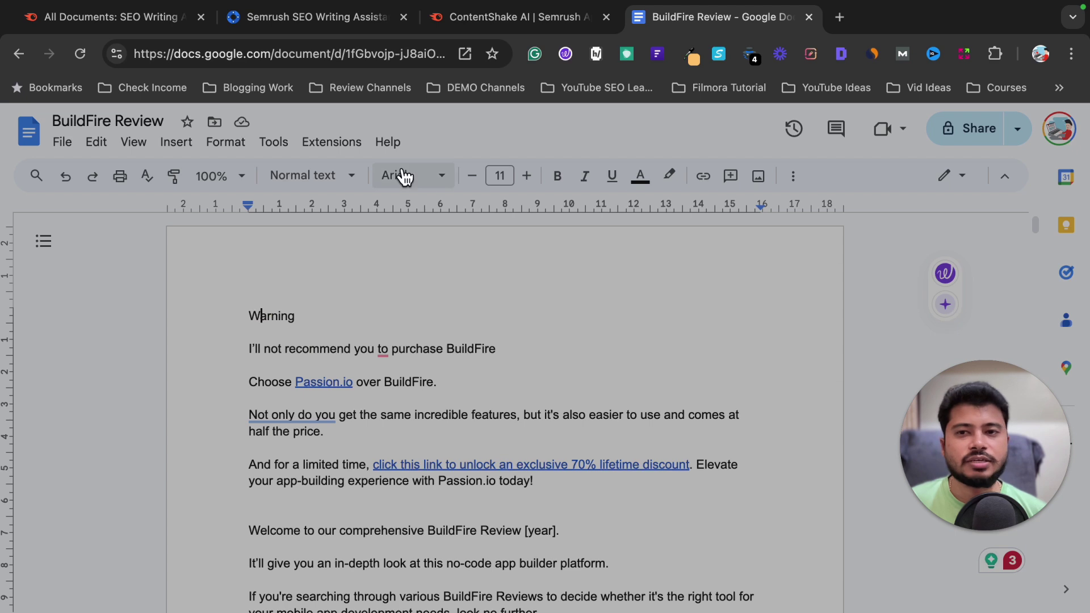
{"action": "left_click", "coordinate": [351, 151]}
{"action": "mouse_move", "coordinate": [369, 281]}
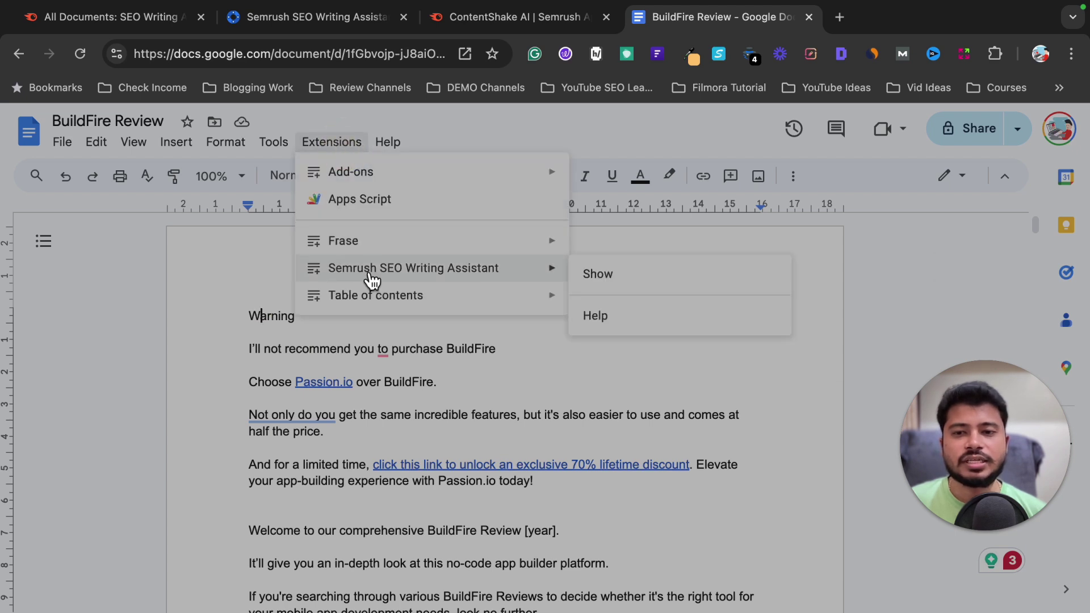
{"action": "left_click", "coordinate": [602, 275]}
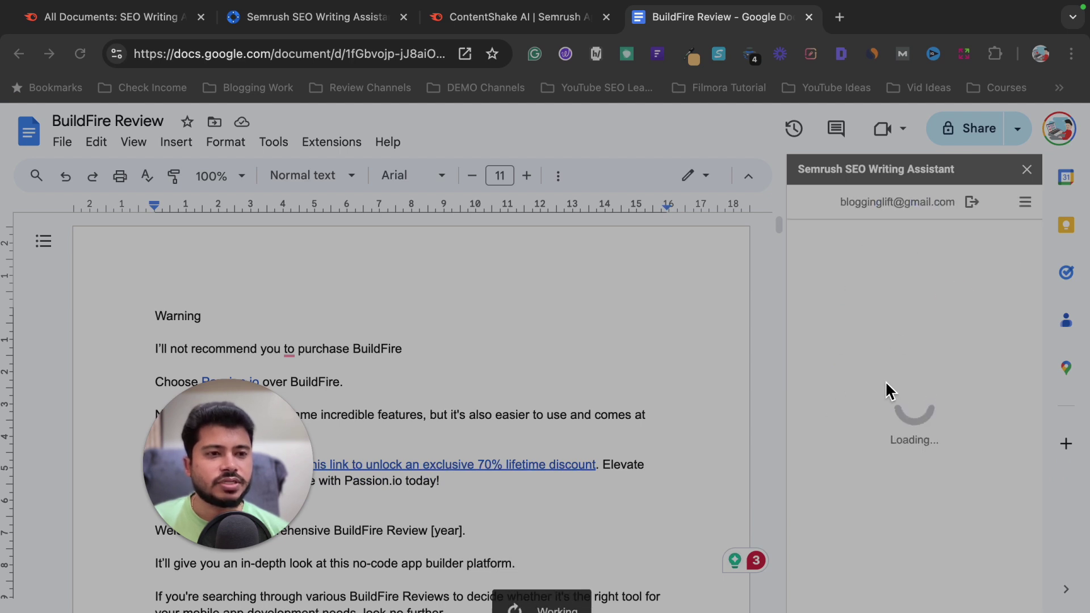
Add the keyword "buildfire review" and get content recommendations for the United States (Desktop) audience.
{"action": "left_click", "coordinate": [858, 388]}
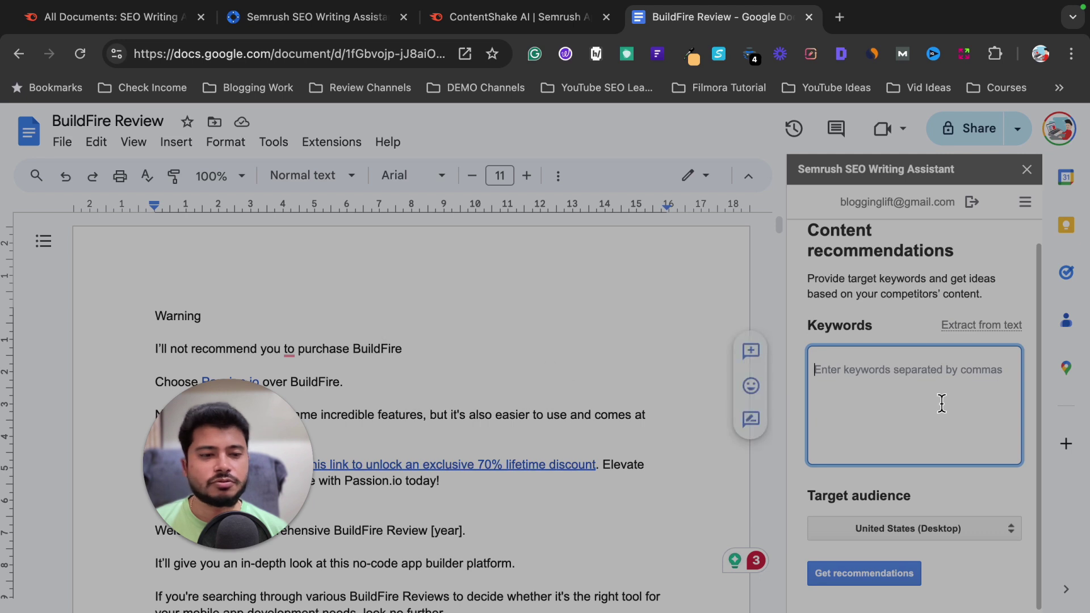
{"action": "type", "text": "b"}
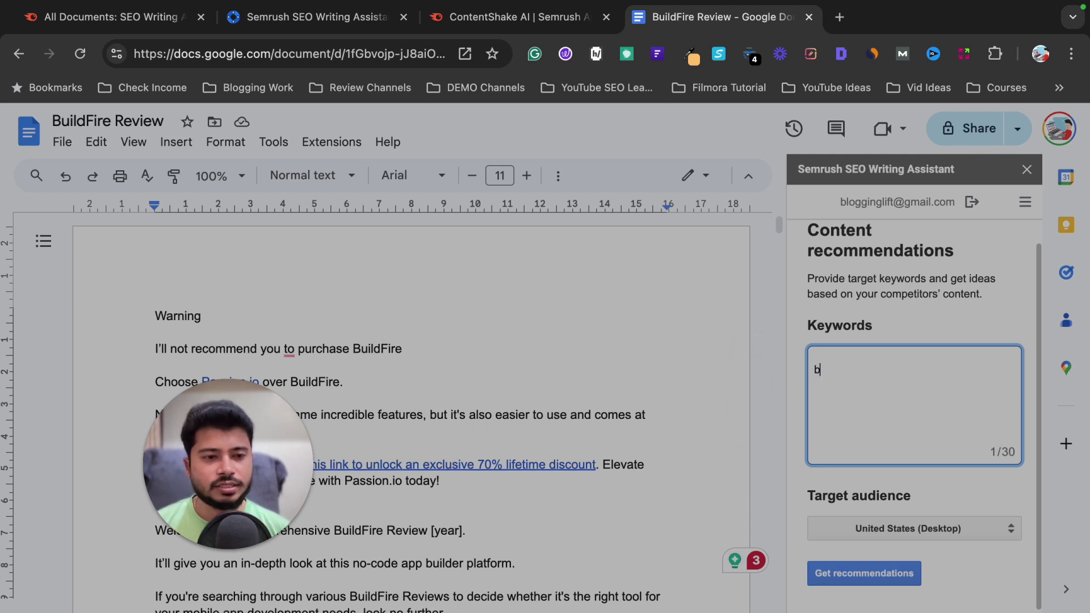
{"action": "type", "text": "uildfire re"}
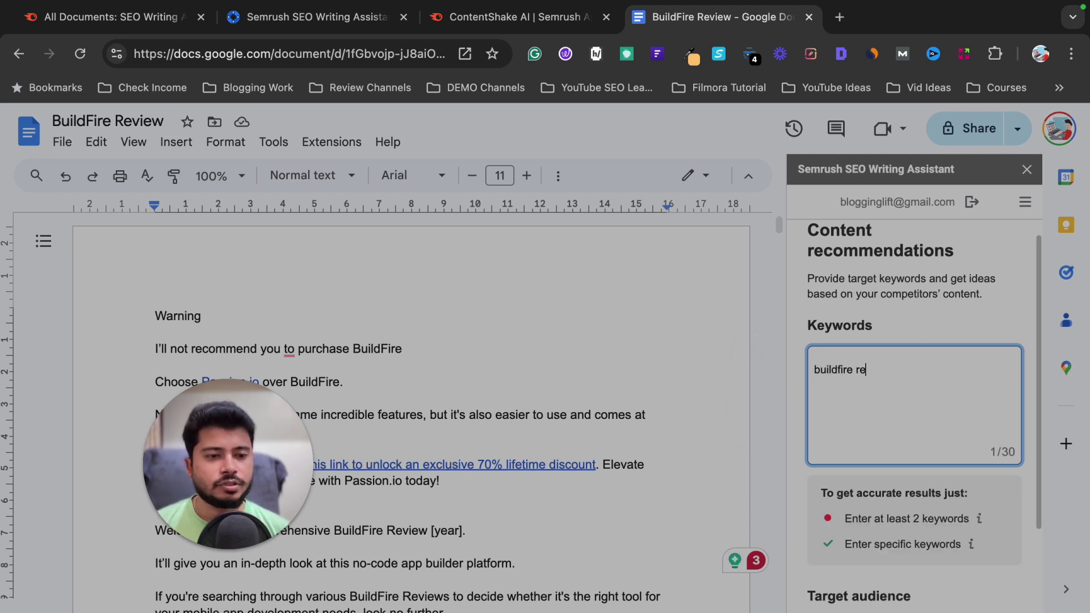
{"action": "key", "text": "Return"}
{"action": "scroll", "coordinate": [883, 537], "scroll_direction": "down", "scroll_amount": 2}
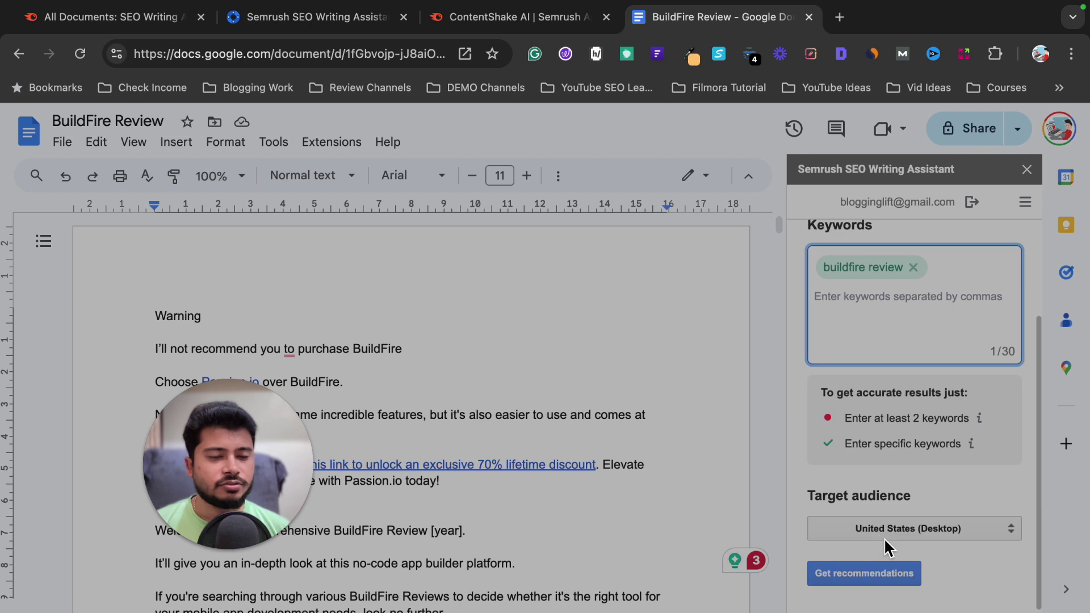
{"action": "left_click", "coordinate": [850, 584]}
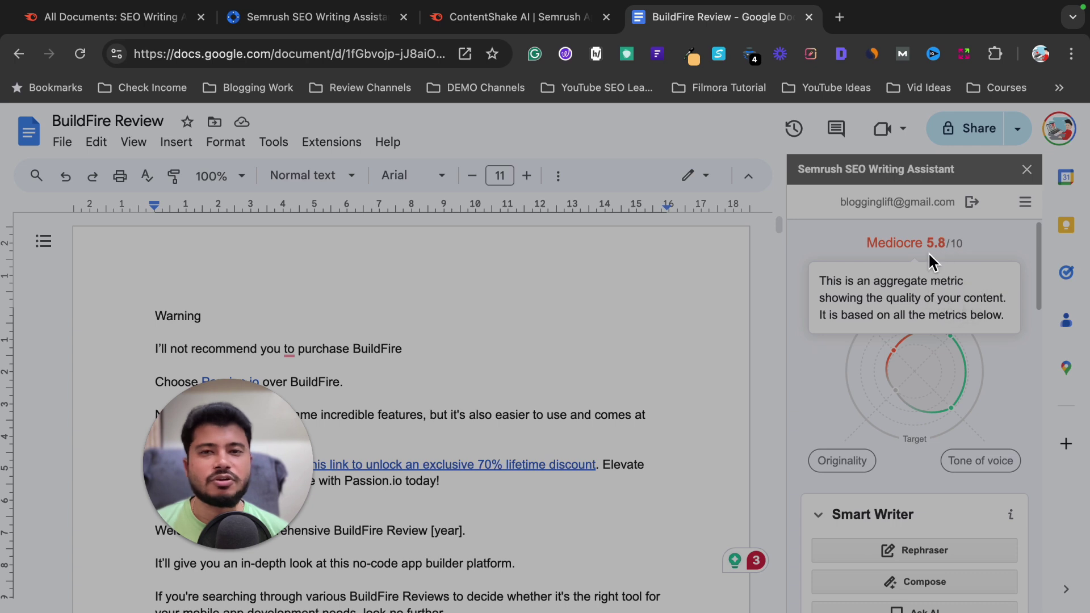
Check the document's overall quality score and review the add-on's readability and SEO recommendations.
{"action": "mouse_move", "coordinate": [931, 255]}
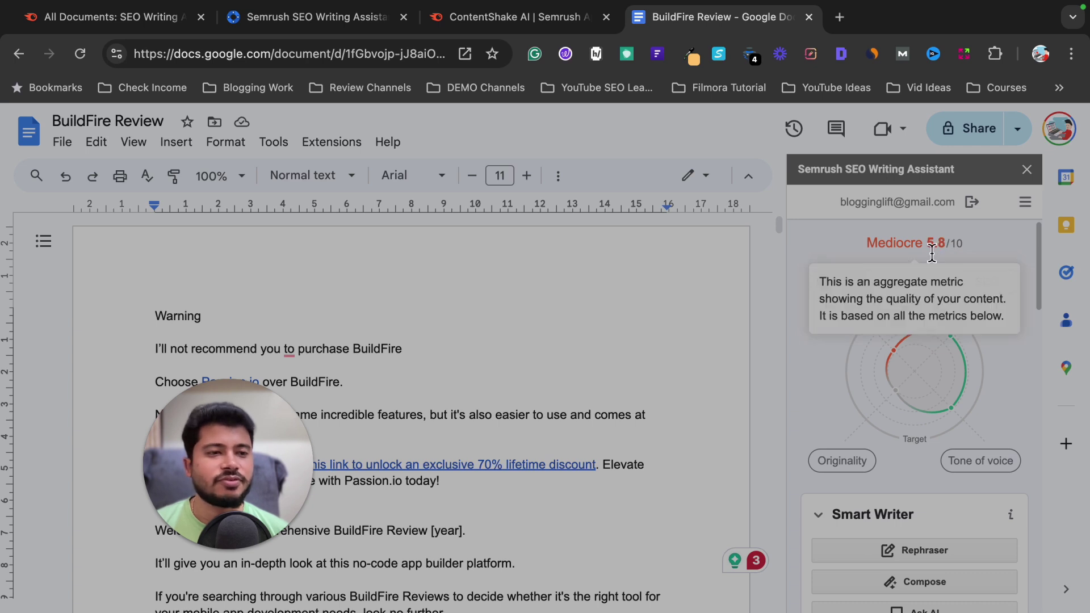
{"action": "scroll", "coordinate": [924, 402], "scroll_direction": "down", "scroll_amount": 1}
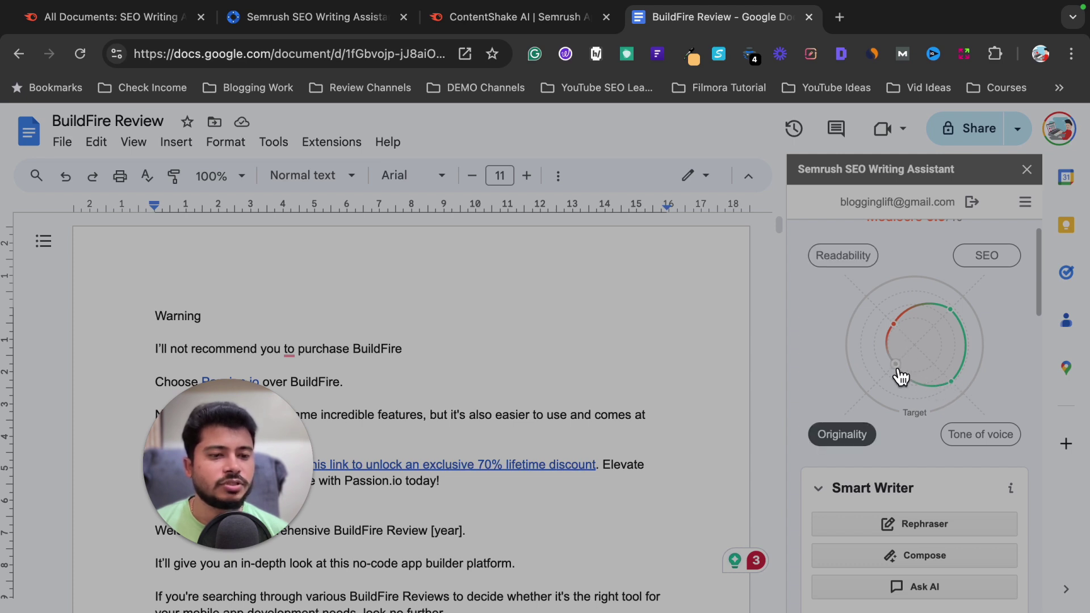
{"action": "scroll", "coordinate": [838, 370], "scroll_direction": "down", "scroll_amount": 15}
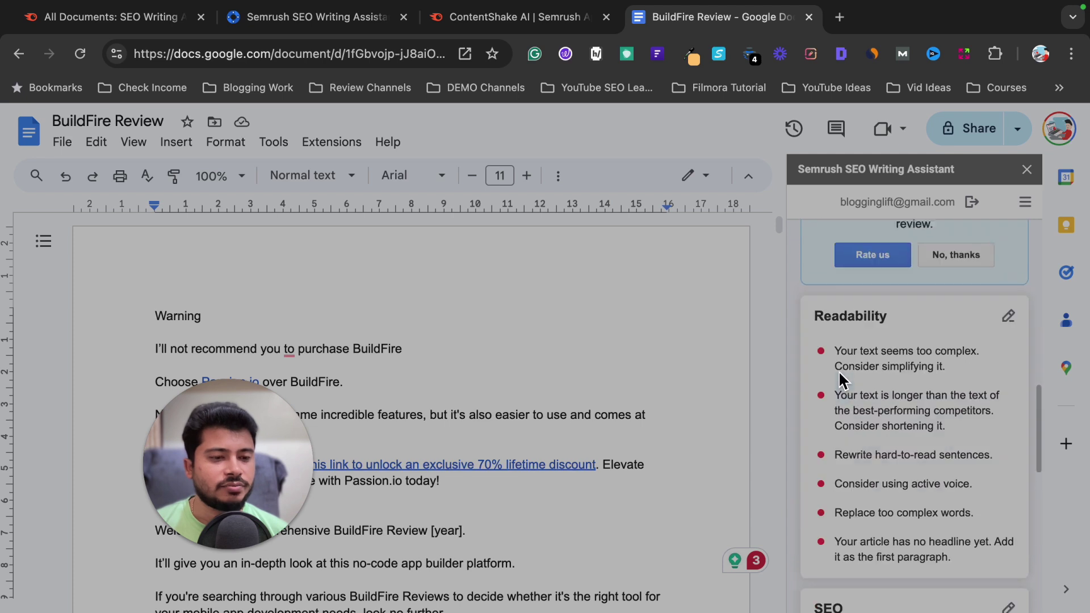
{"action": "scroll", "coordinate": [838, 370], "scroll_direction": "down", "scroll_amount": 1}
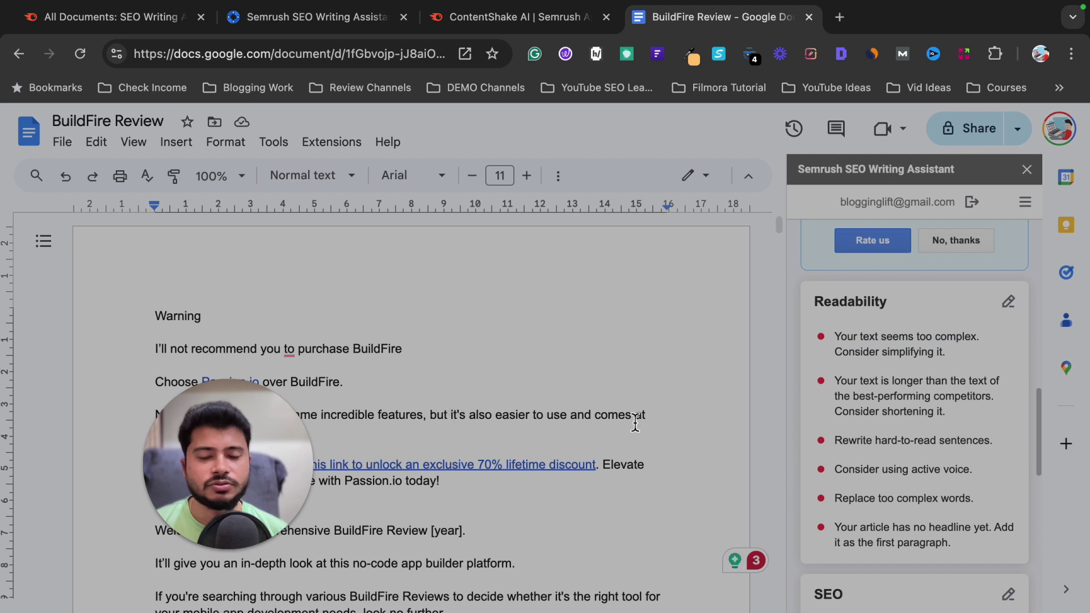
{"action": "scroll", "coordinate": [877, 434], "scroll_direction": "down", "scroll_amount": 5}
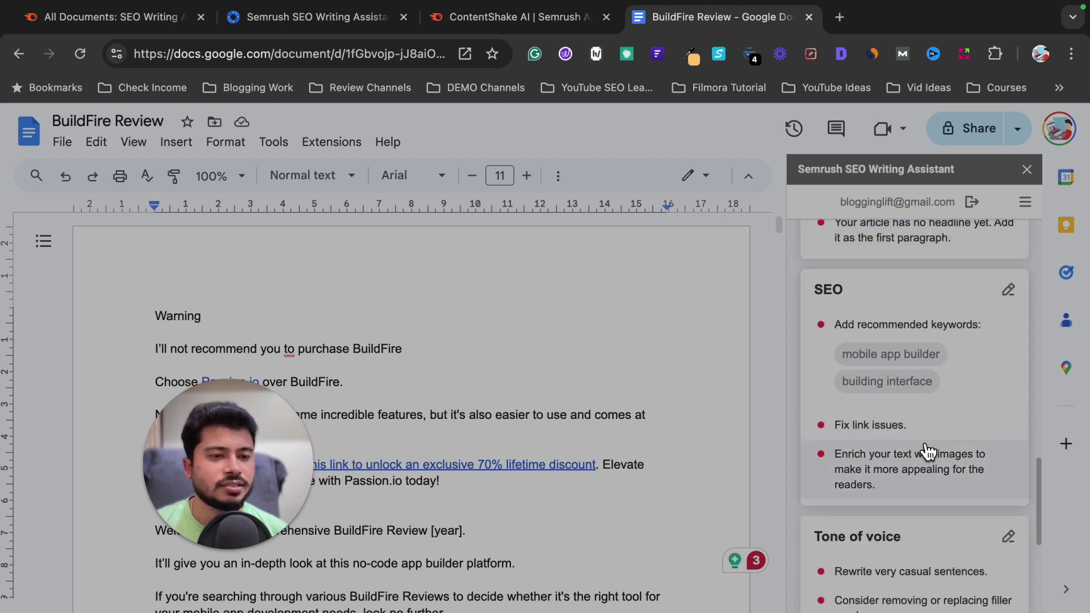
{"action": "scroll", "coordinate": [940, 300], "scroll_direction": "down", "scroll_amount": 1}
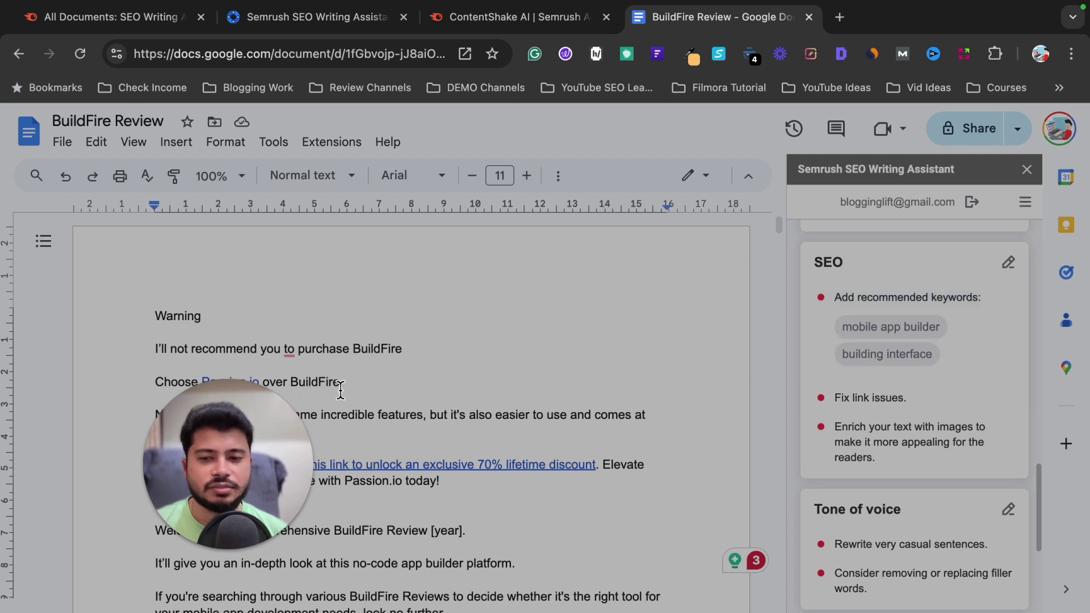
Skim the article's introduction, review the tone of voice and originality sections, and return to the overall score.
{"action": "scroll", "coordinate": [608, 462], "scroll_direction": "down", "scroll_amount": 4}
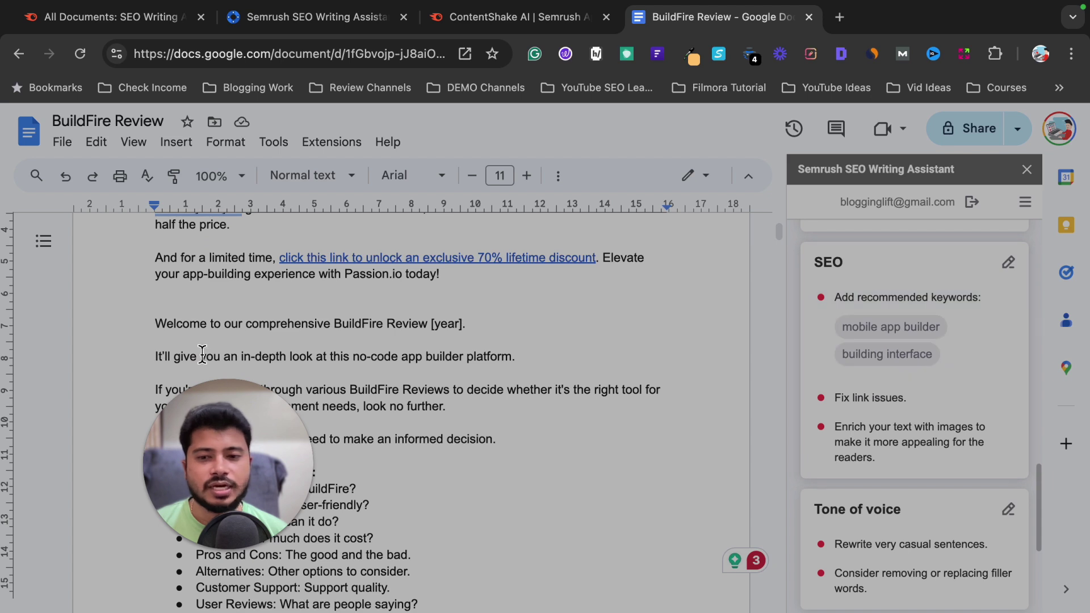
{"action": "scroll", "coordinate": [560, 450], "scroll_direction": "down", "scroll_amount": 3}
{"action": "scroll", "coordinate": [846, 486], "scroll_direction": "down", "scroll_amount": 4}
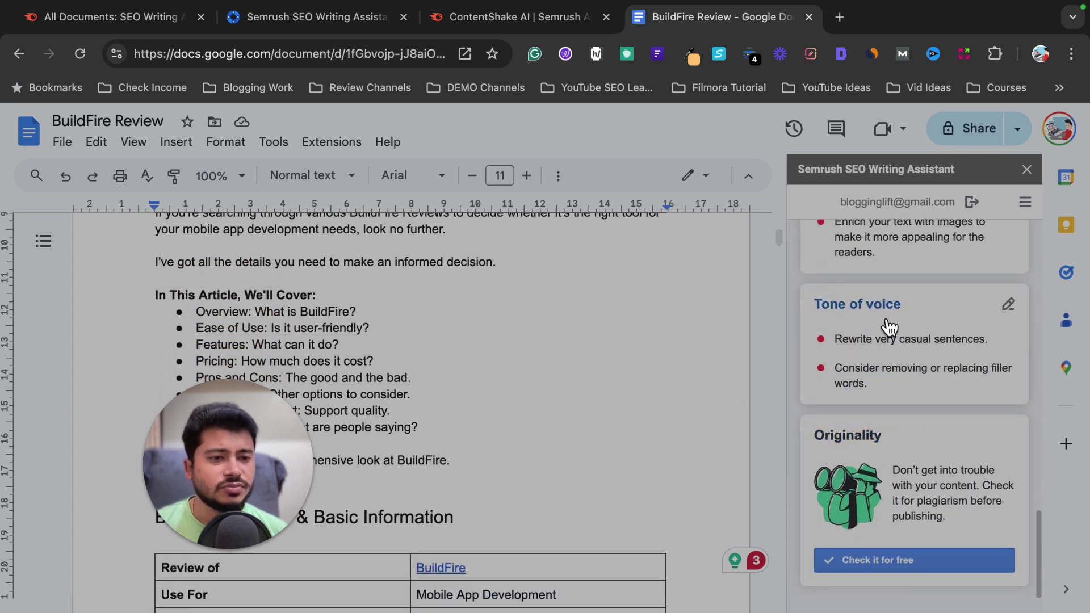
{"action": "scroll", "coordinate": [923, 365], "scroll_direction": "down", "scroll_amount": 2}
{"action": "scroll", "coordinate": [920, 365], "scroll_direction": "up", "scroll_amount": 15}
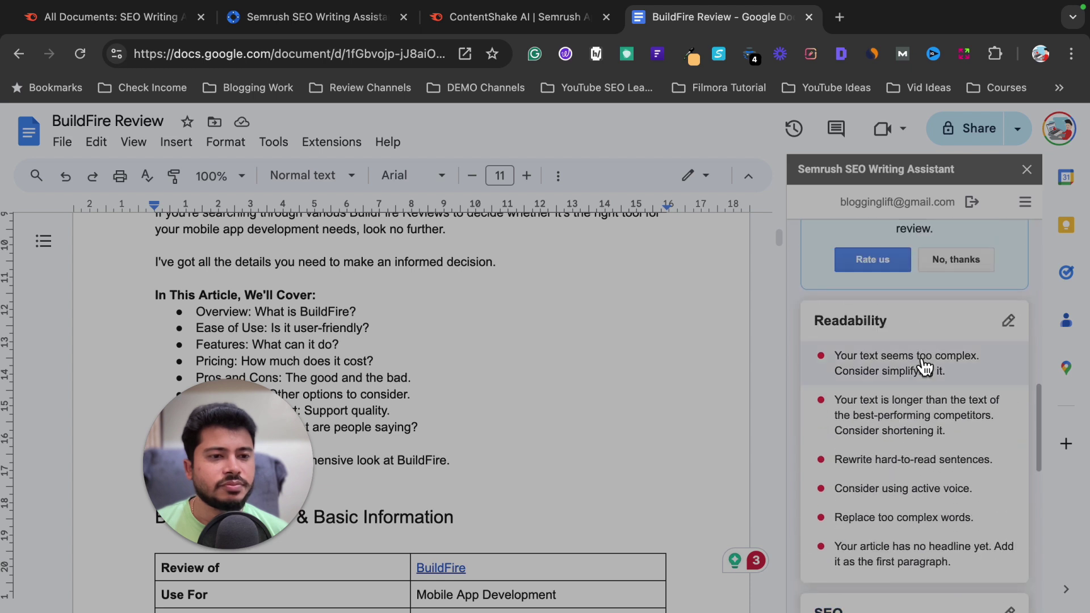
{"action": "left_click", "coordinate": [719, 344]}
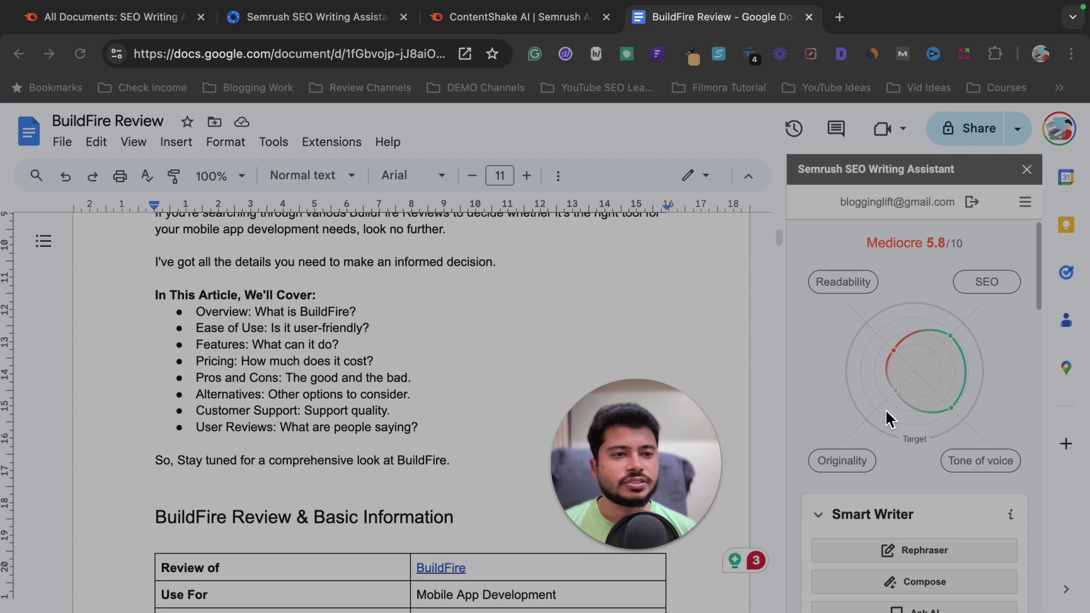
Return to Semrush's SEO Writing Assistant document list and browse the tools offered for SEO, Local and Advertising.
{"action": "key", "text": "ctrl+1"}
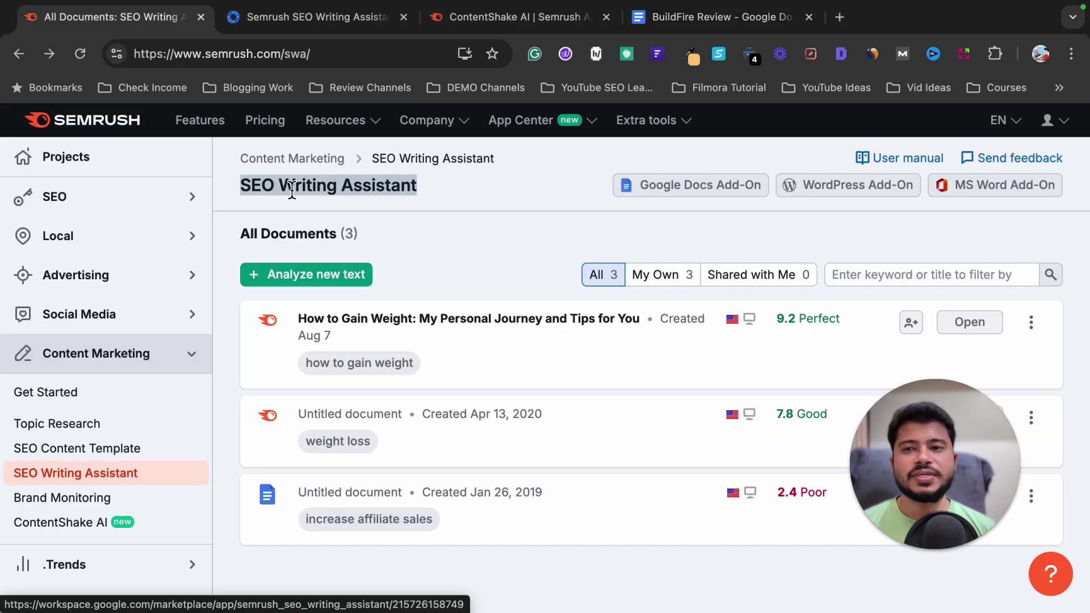
{"action": "left_click_drag", "start_coordinate": [240, 186], "coordinate": [430, 193]}
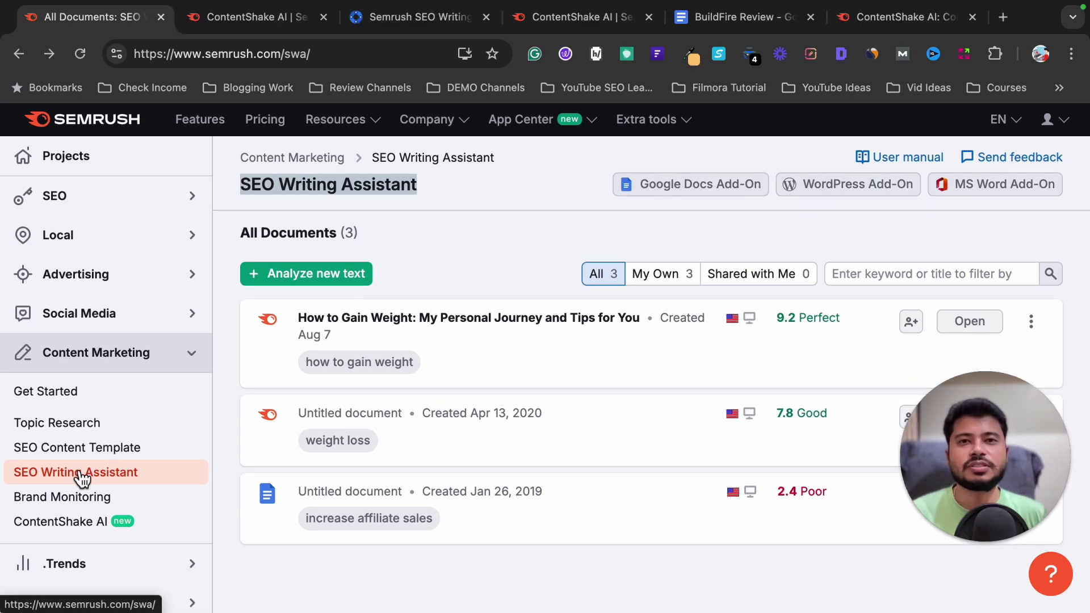
{"action": "scroll", "coordinate": [80, 479], "scroll_direction": "down", "scroll_amount": 1}
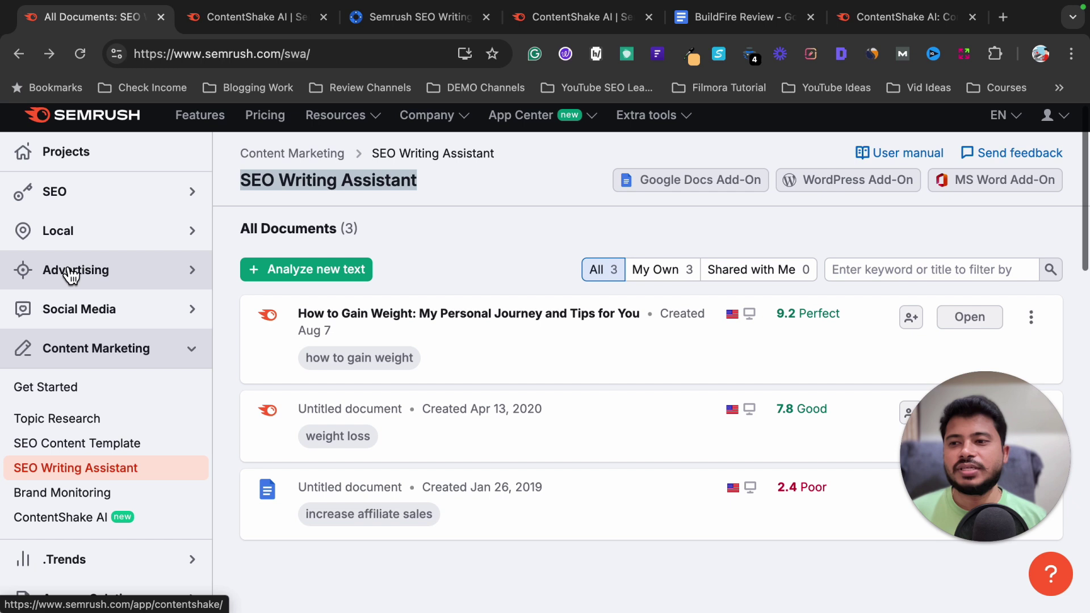
{"action": "left_click", "coordinate": [113, 204]}
{"action": "scroll", "coordinate": [117, 401], "scroll_direction": "down", "scroll_amount": 8}
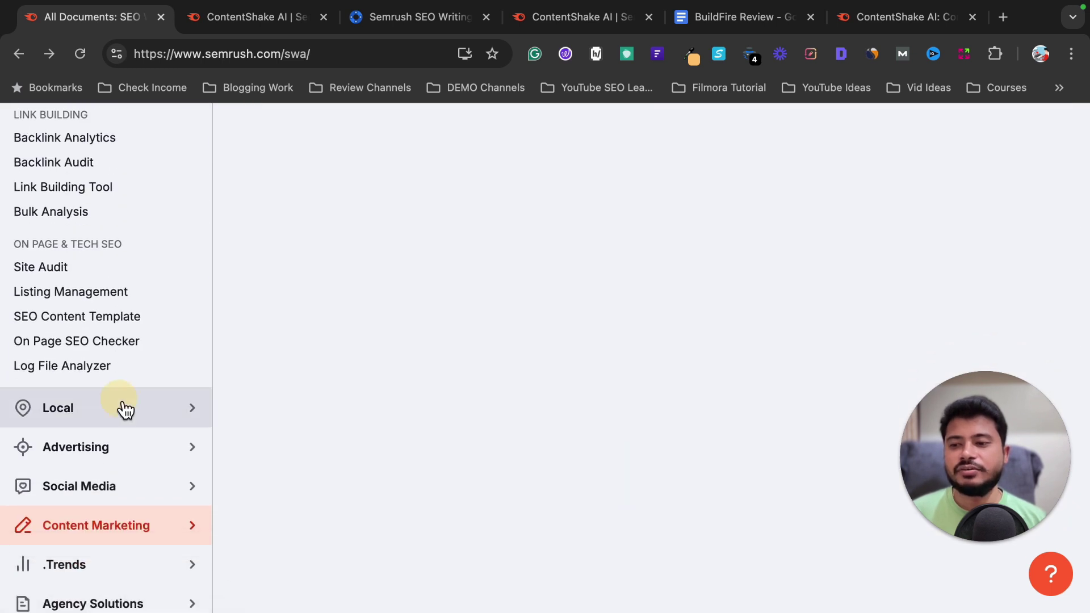
{"action": "left_click", "coordinate": [125, 408]}
{"action": "left_click", "coordinate": [155, 304]}
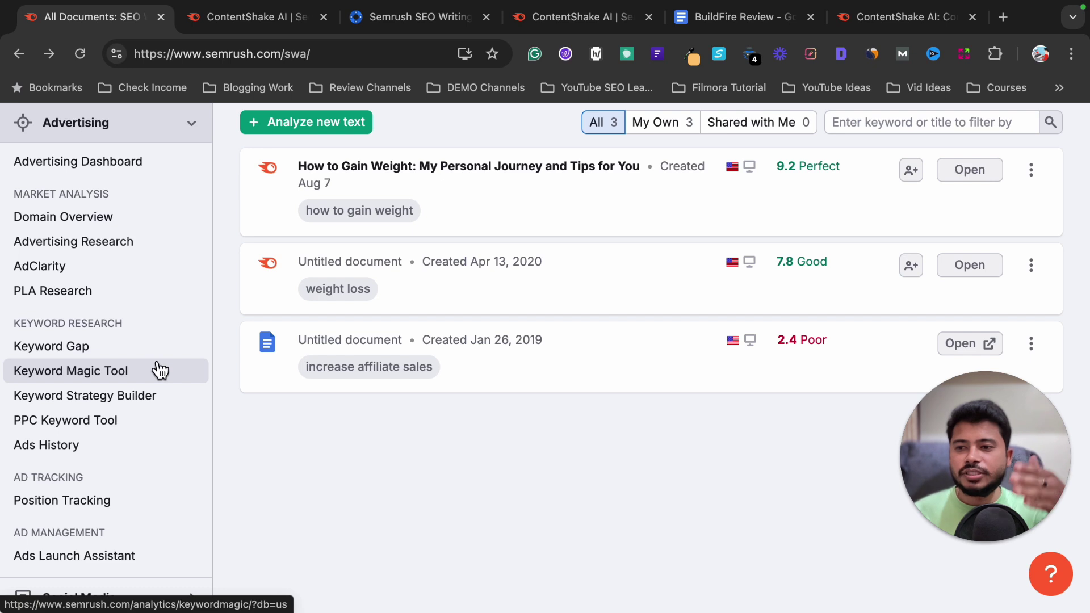
Collapse the Advertising tool list and look over Semrush's remaining toolkits and management options.
{"action": "scroll", "coordinate": [74, 274], "scroll_direction": "up", "scroll_amount": 3}
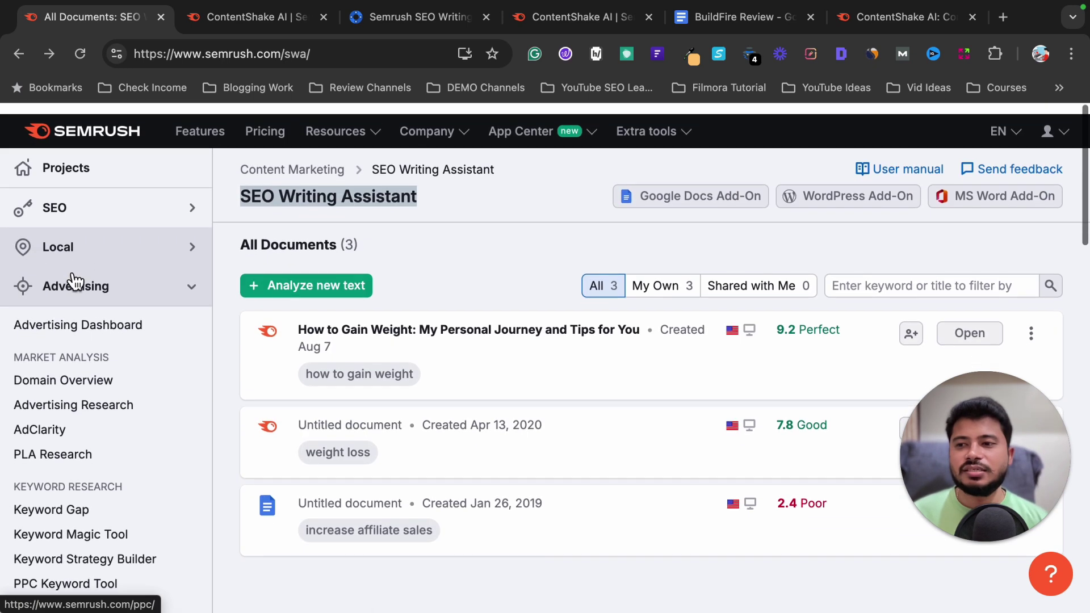
{"action": "scroll", "coordinate": [108, 318], "scroll_direction": "down", "scroll_amount": 2}
{"action": "left_click", "coordinate": [173, 201]}
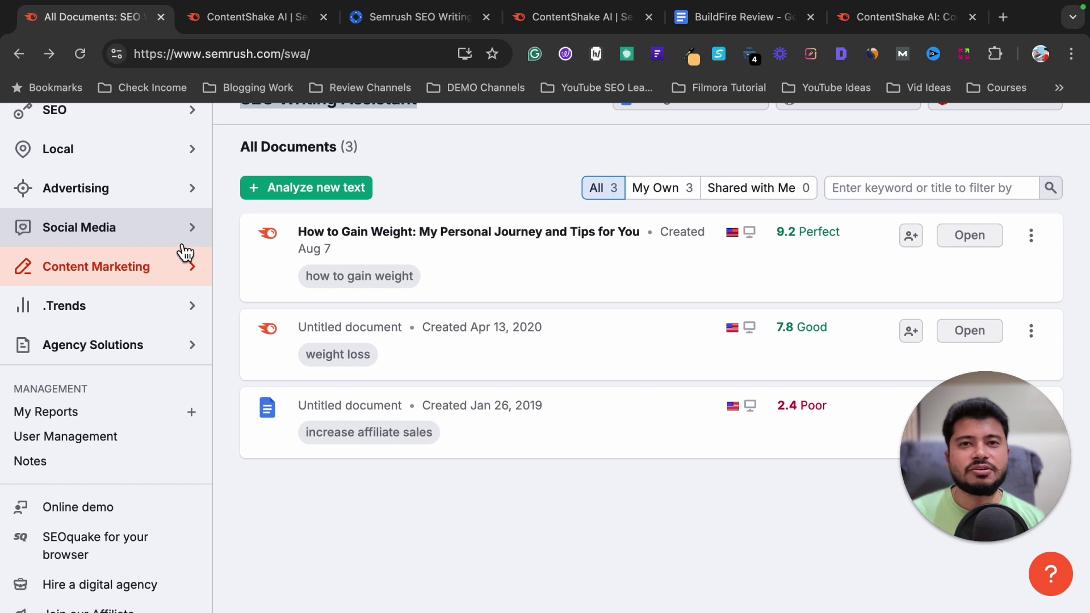
{"action": "scroll", "coordinate": [151, 317], "scroll_direction": "down", "scroll_amount": 5}
{"action": "scroll", "coordinate": [153, 319], "scroll_direction": "up", "scroll_amount": 3}
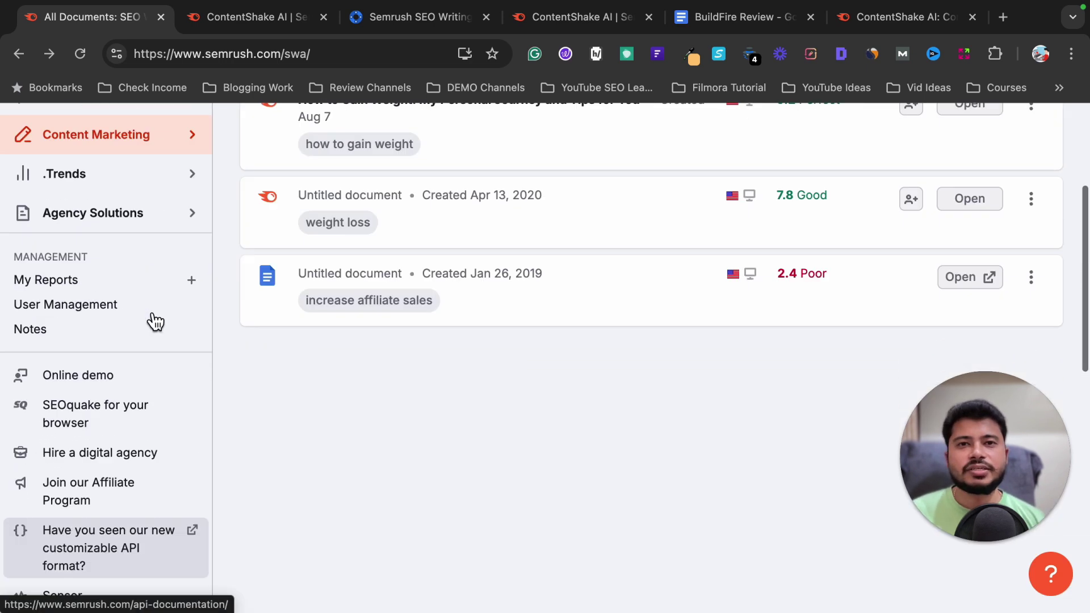
{"action": "scroll", "coordinate": [154, 322], "scroll_direction": "up", "scroll_amount": 4}
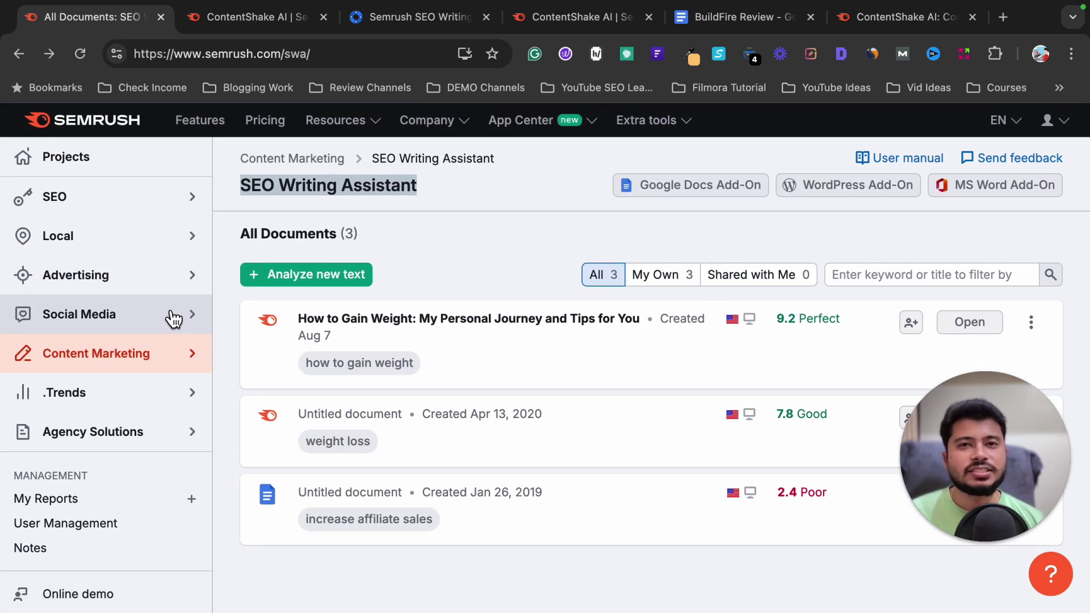